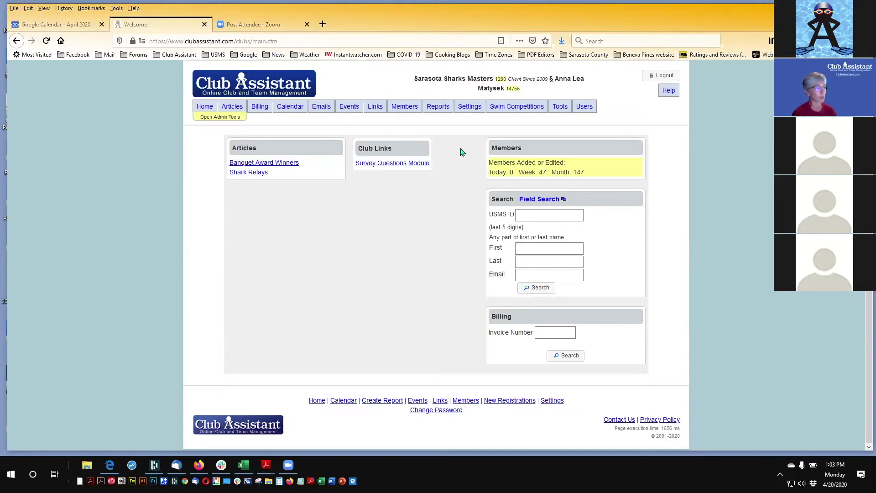
- Show all swim competitions and open the 2019 Shark Tank SCM Meet
{"action": "left_click", "coordinate": [531, 108]}
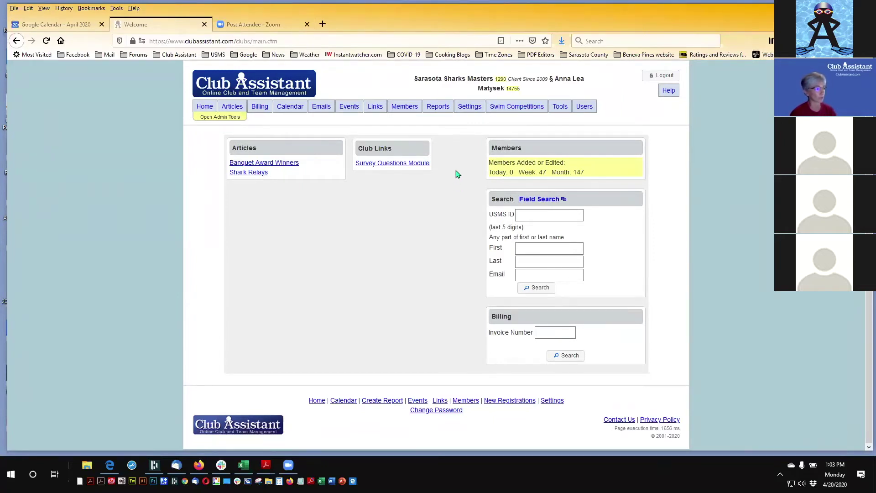
{"action": "left_click", "coordinate": [537, 107]}
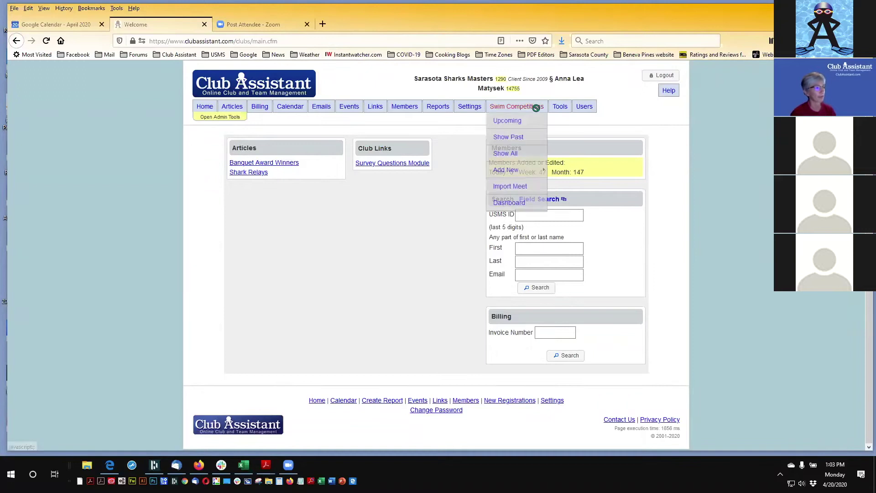
{"action": "left_click", "coordinate": [518, 153]}
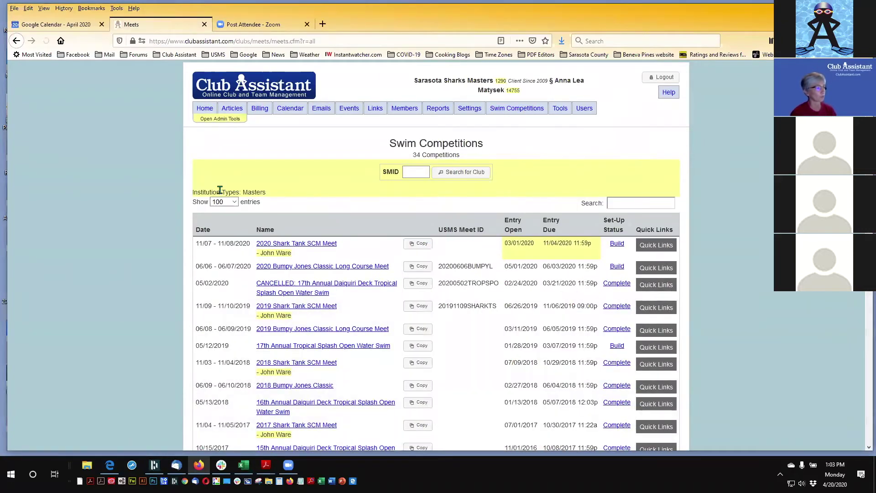
{"action": "scroll", "coordinate": [156, 181], "scroll_direction": "down", "scroll_amount": 2}
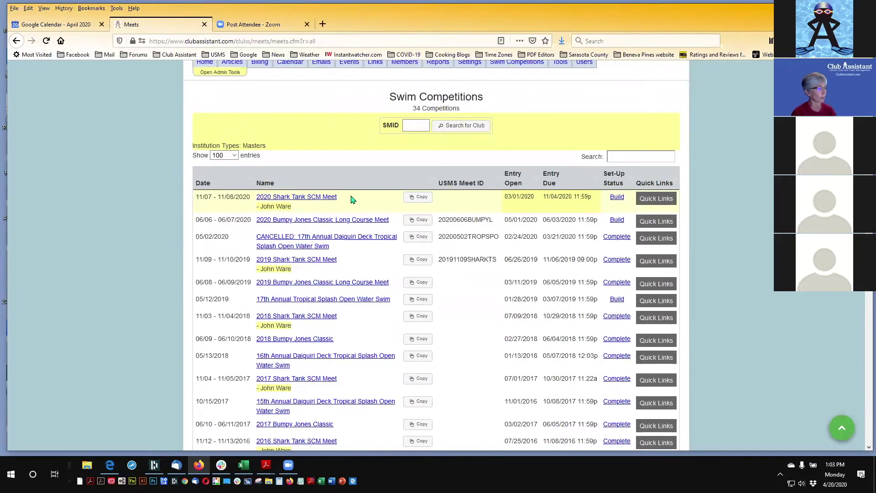
{"action": "scroll", "coordinate": [352, 199], "scroll_direction": "down", "scroll_amount": 4}
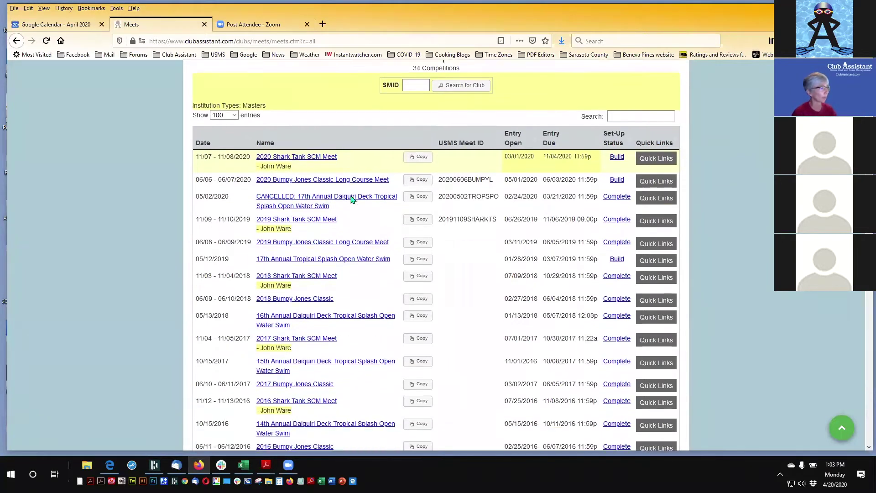
{"action": "scroll", "coordinate": [323, 204], "scroll_direction": "up", "scroll_amount": 2}
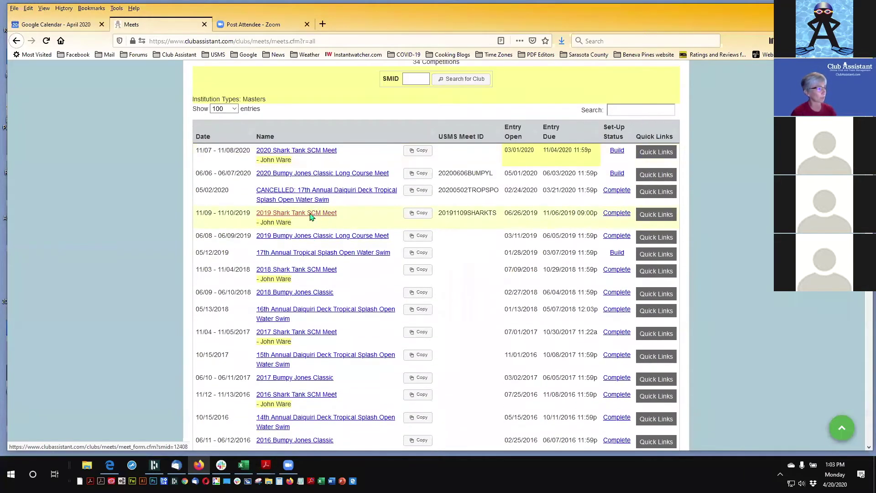
{"action": "left_click", "coordinate": [314, 214]}
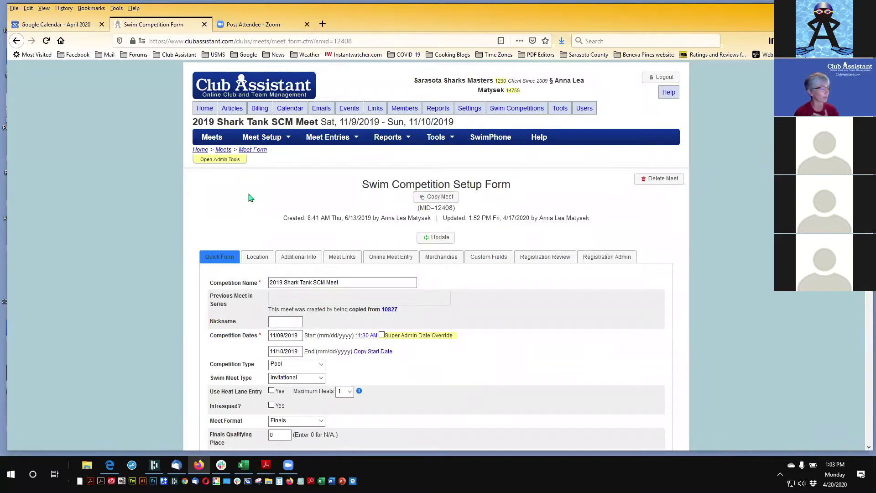
- Start a copy of the meet and name it "2020 Sharks and Minnows Meet"
{"action": "left_click", "coordinate": [450, 198]}
{"action": "scroll", "coordinate": [578, 242], "scroll_direction": "down", "scroll_amount": 3}
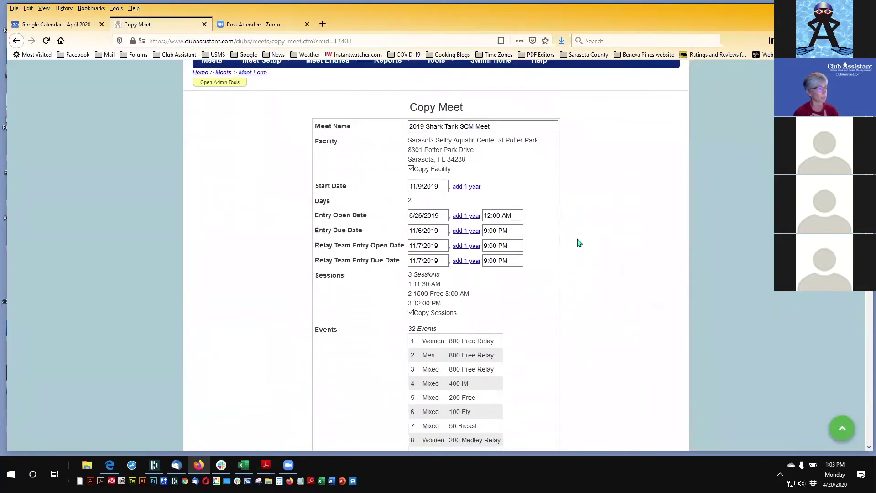
{"action": "scroll", "coordinate": [578, 243], "scroll_direction": "up", "scroll_amount": 2}
{"action": "left_click", "coordinate": [434, 158]}
{"action": "left_click_drag", "start_coordinate": [491, 158], "coordinate": [402, 160]}
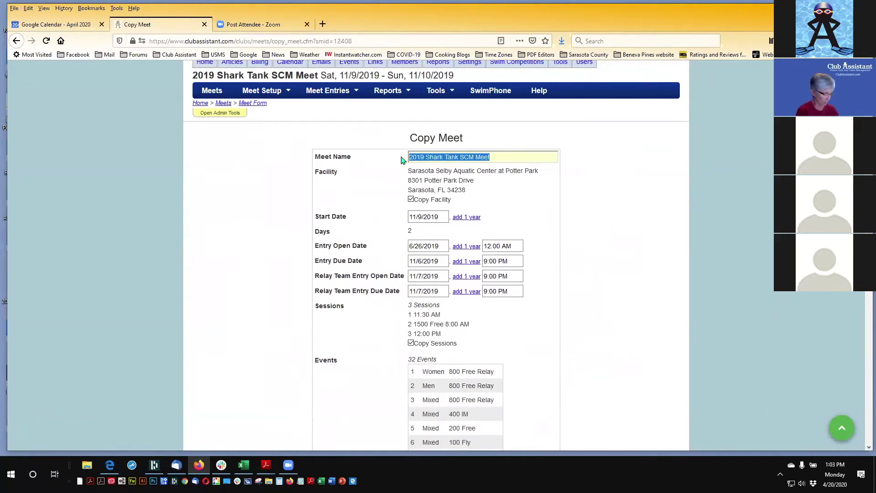
{"action": "type", "text": "2020 Sh"}
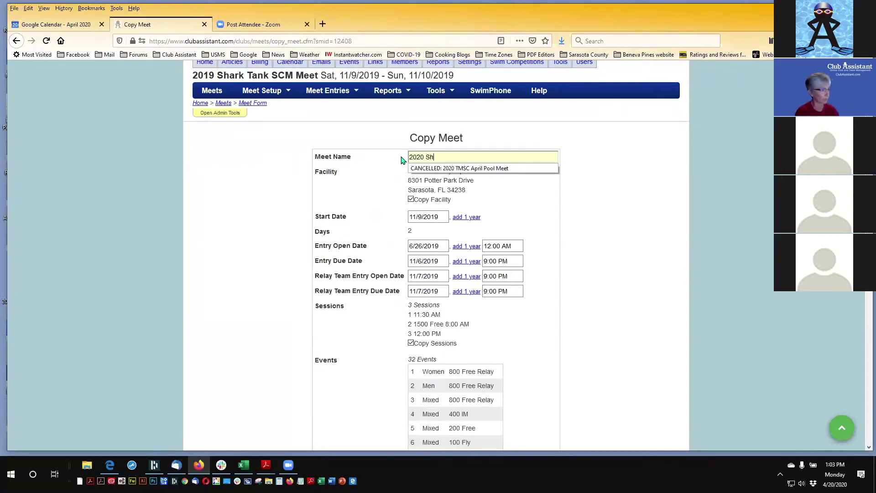
{"action": "type", "text": "arks and Minnows m"}
{"action": "key", "text": "BackSpace"}
{"action": "type", "text": "Meet"}
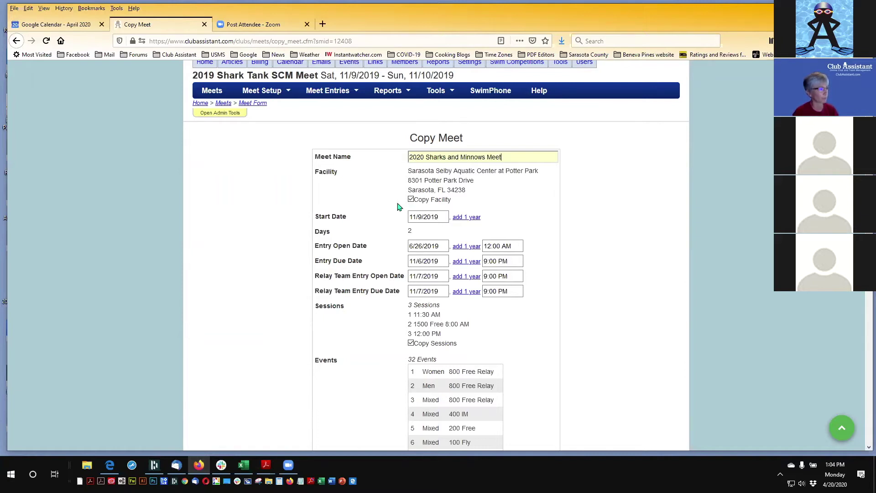
- Set the copied meet's start date to 10/03/2020
{"action": "left_click", "coordinate": [458, 218]}
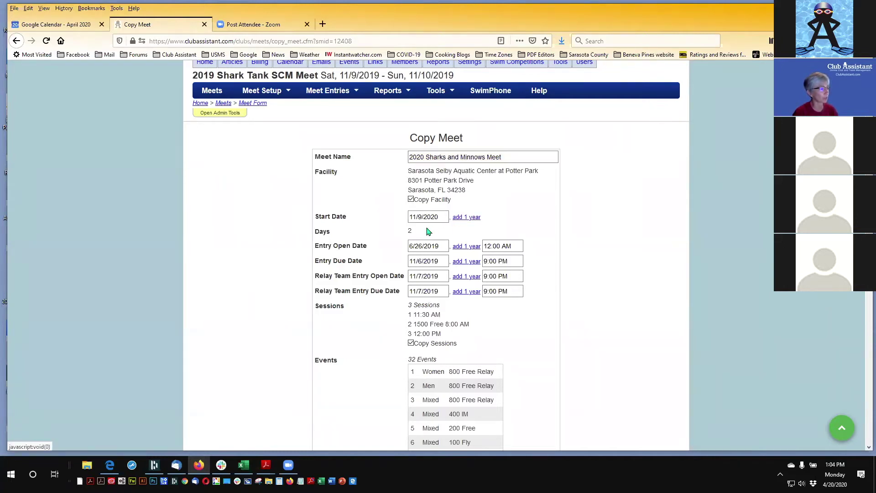
{"action": "left_click_drag", "start_coordinate": [424, 217], "coordinate": [406, 206]}
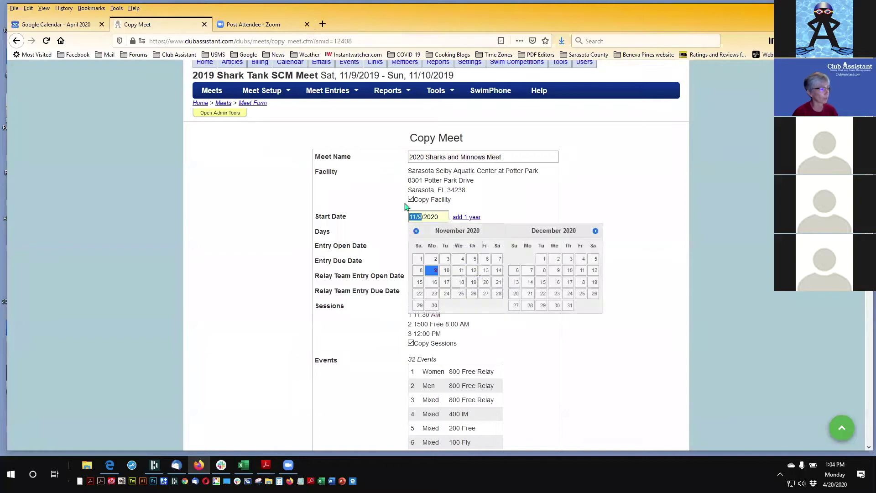
{"action": "type", "text": "10"}
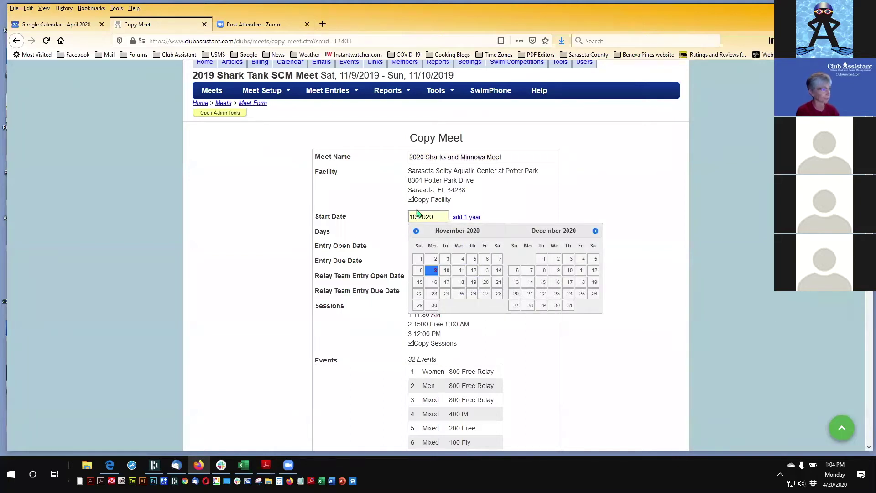
{"action": "left_click", "coordinate": [416, 231]}
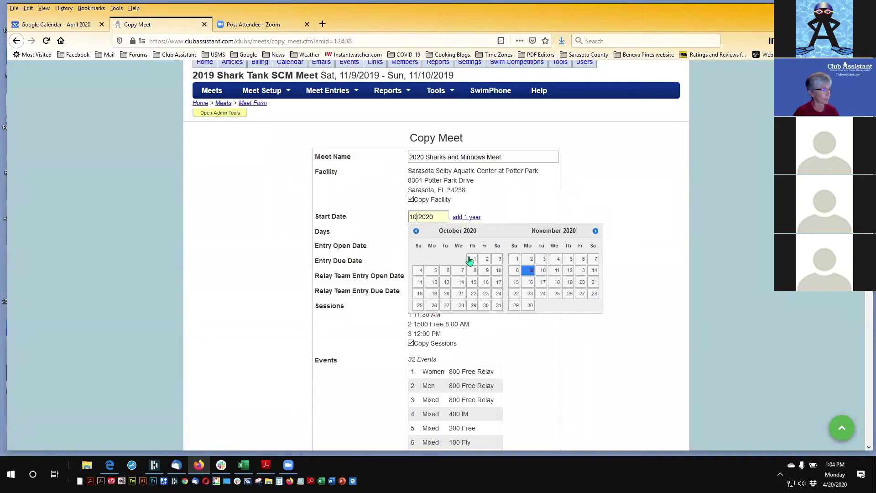
{"action": "left_click", "coordinate": [499, 258]}
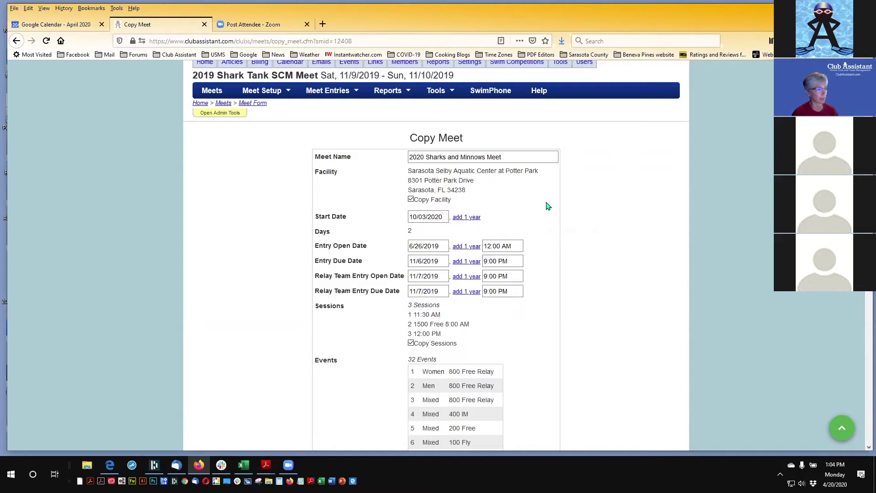
- Set the entry open date to 6/26/2020 and the entry due date to 10/01/2020
{"action": "left_click", "coordinate": [456, 247]}
{"action": "left_click", "coordinate": [457, 261]}
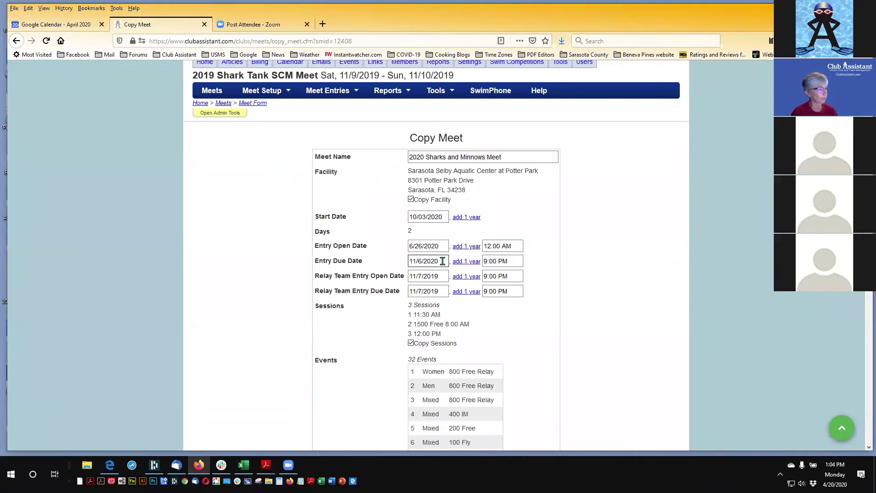
{"action": "left_click", "coordinate": [413, 261]}
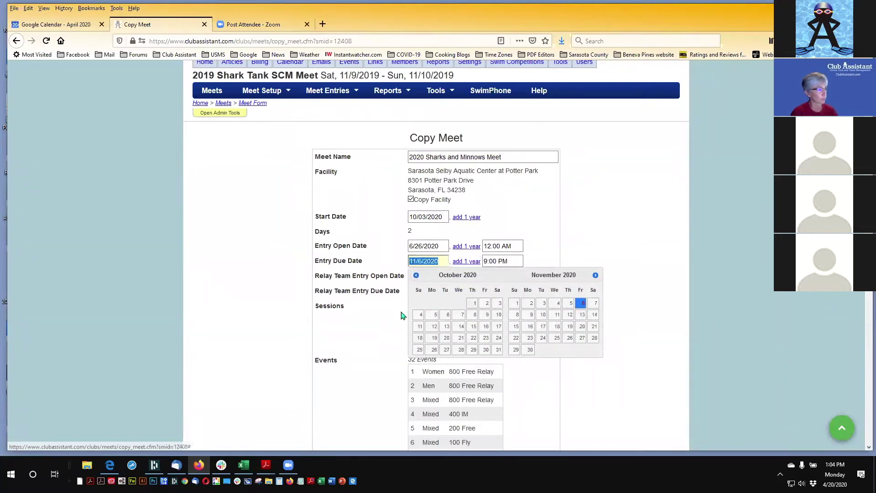
{"action": "type", "text": "10/01/2020"}
{"action": "key", "text": "Tab"}
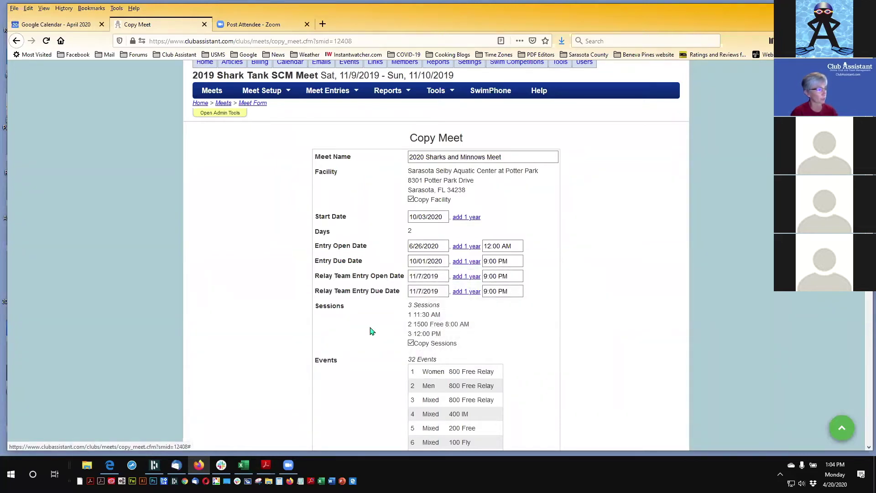
- Clear the relay team entry open date and the relay team entry due date
{"action": "double_click", "coordinate": [442, 276]}
{"action": "left_click_drag", "start_coordinate": [446, 276], "coordinate": [369, 273]}
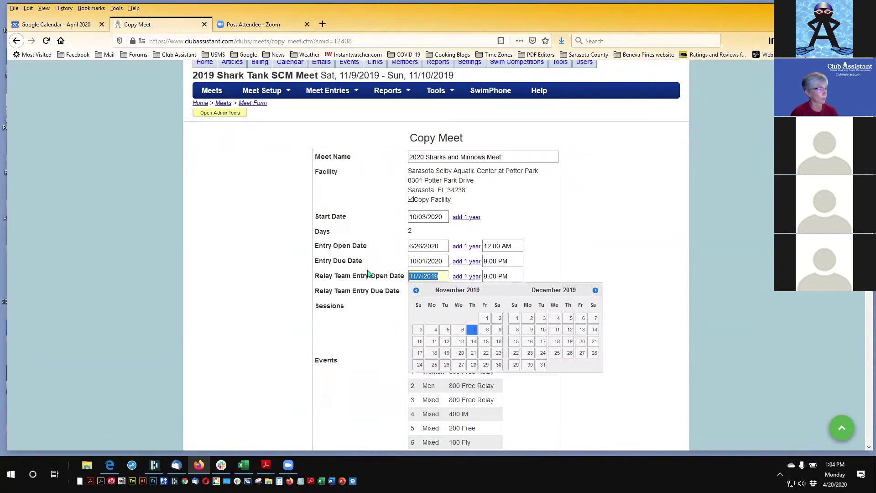
{"action": "key", "text": "Delete"}
{"action": "left_click", "coordinate": [566, 276]}
{"action": "double_click", "coordinate": [435, 291]}
{"action": "left_click_drag", "start_coordinate": [434, 291], "coordinate": [374, 348]}
{"action": "key", "text": "Delete"}
{"action": "left_click", "coordinate": [372, 346]}
- Create the meet copy including its sessions, events and merchandise, and submit the copied event list
{"action": "scroll", "coordinate": [371, 346], "scroll_direction": "down", "scroll_amount": 5}
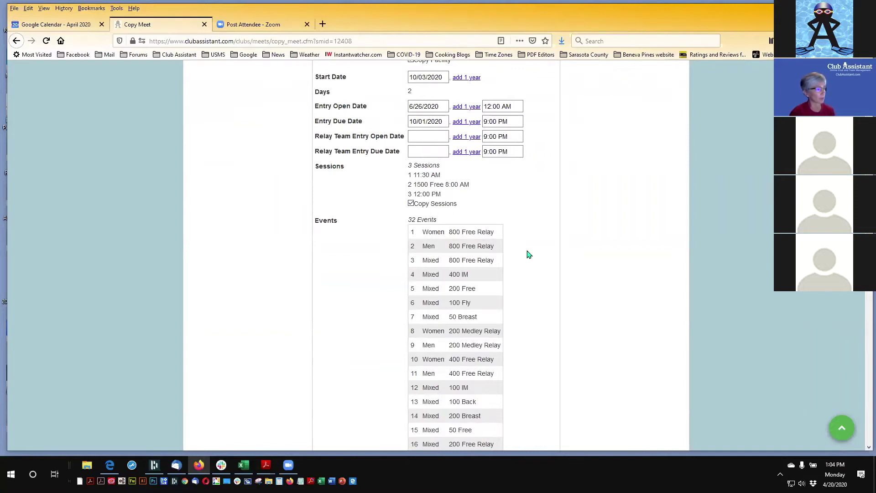
{"action": "scroll", "coordinate": [530, 255], "scroll_direction": "down", "scroll_amount": 2}
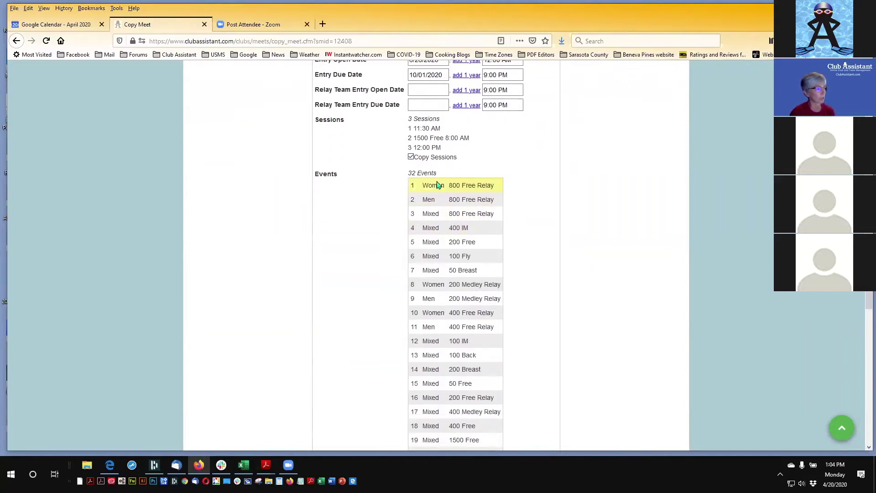
{"action": "scroll", "coordinate": [528, 333], "scroll_direction": "down", "scroll_amount": 12}
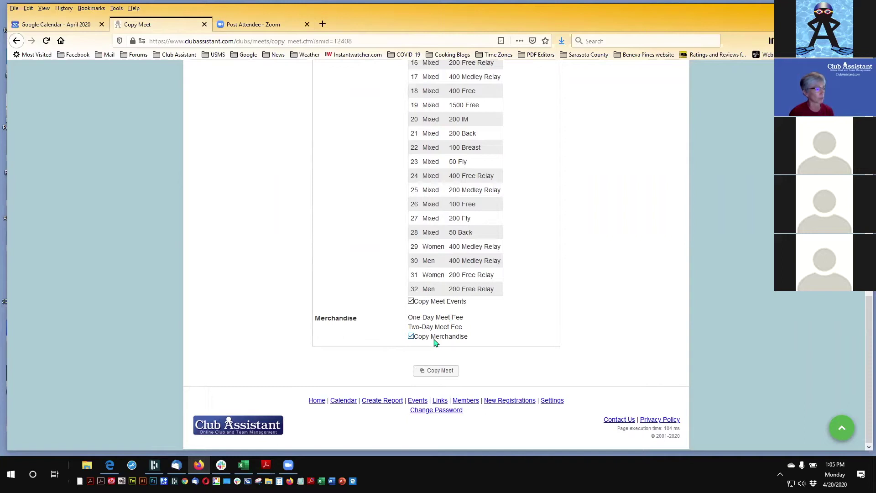
{"action": "left_click", "coordinate": [436, 371]}
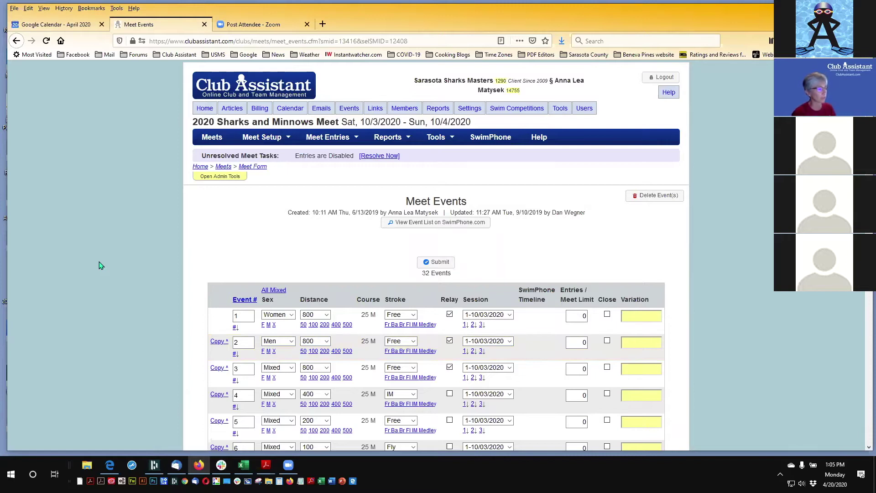
{"action": "scroll", "coordinate": [100, 262], "scroll_direction": "down", "scroll_amount": 2}
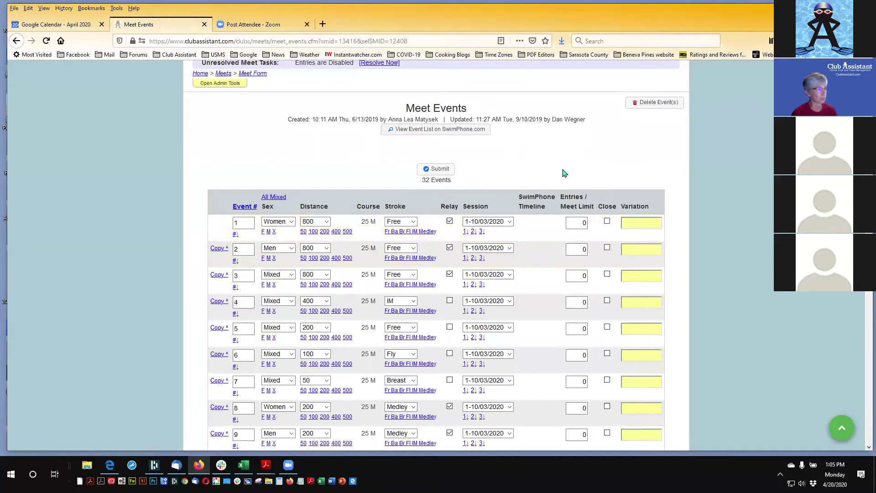
{"action": "left_click", "coordinate": [437, 168]}
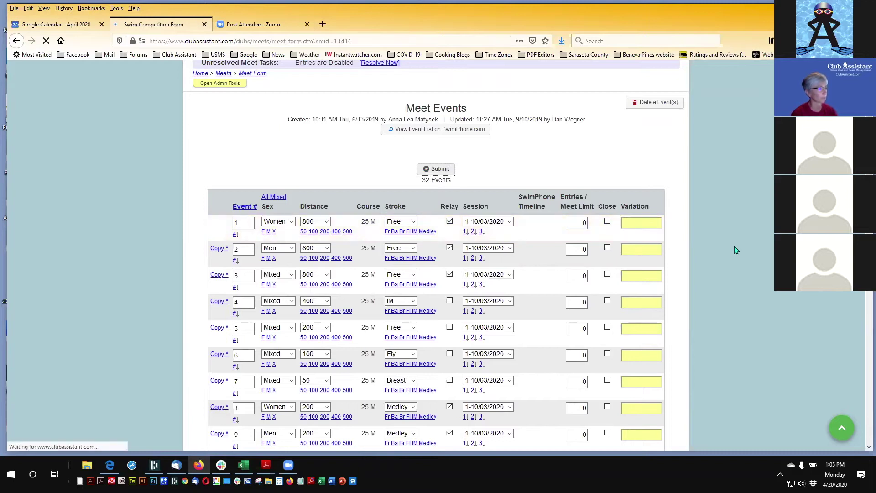
- Look through the new meet's Location, Additional Info and Meet Links sections, and return to the Quick Form
{"action": "scroll", "coordinate": [741, 247], "scroll_direction": "down", "scroll_amount": 2}
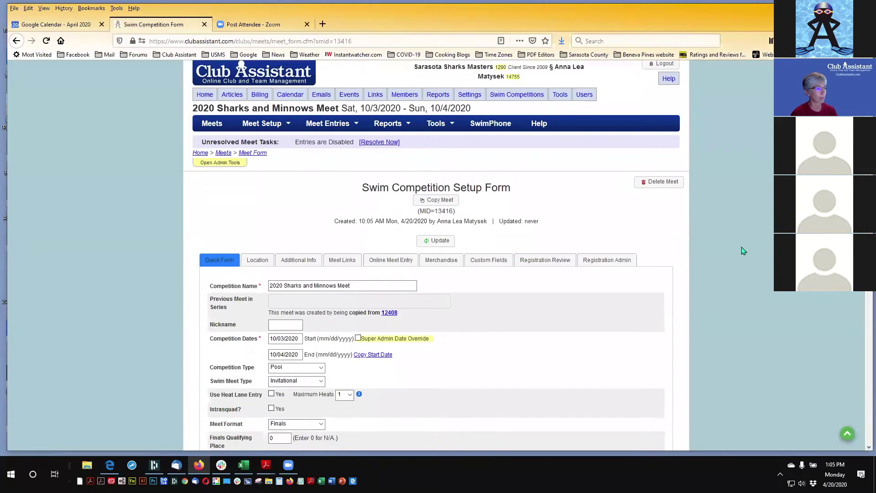
{"action": "scroll", "coordinate": [741, 247], "scroll_direction": "up", "scroll_amount": 2}
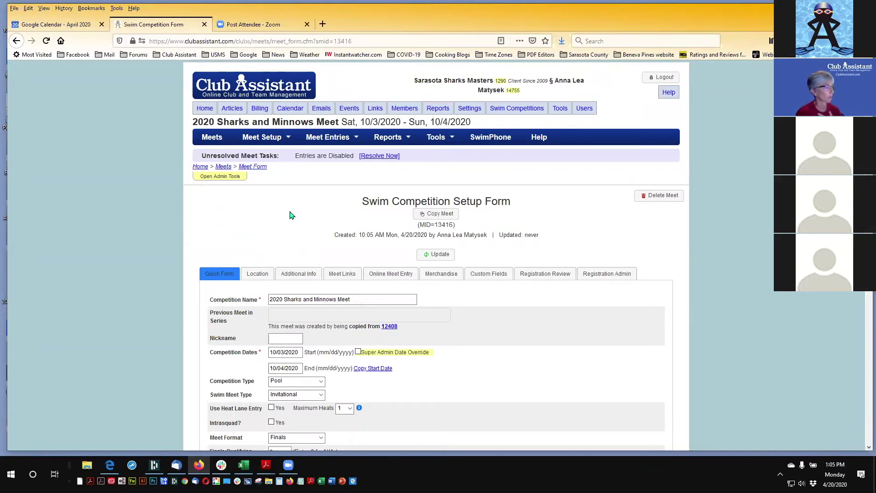
{"action": "scroll", "coordinate": [163, 254], "scroll_direction": "down", "scroll_amount": 1}
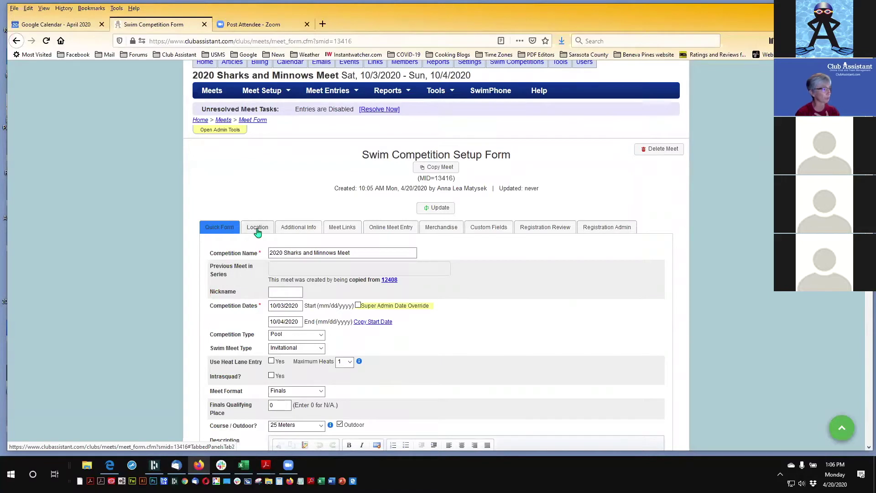
{"action": "left_click", "coordinate": [258, 229]}
{"action": "left_click", "coordinate": [294, 230]}
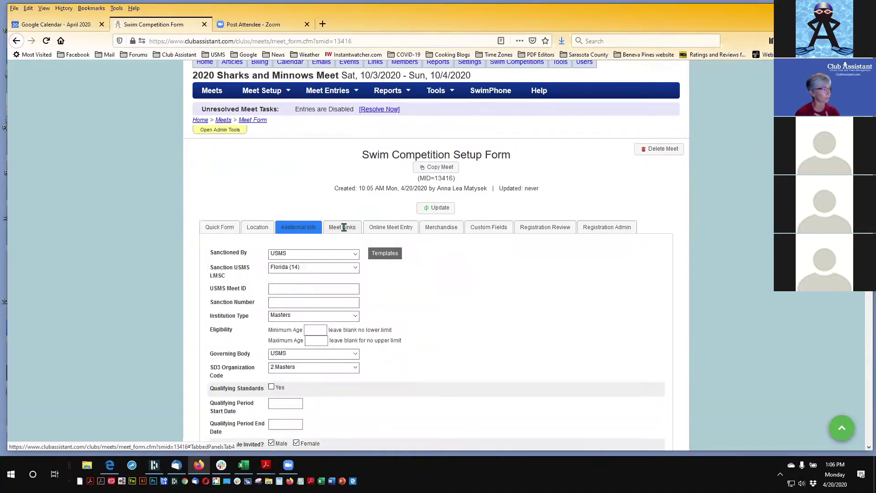
{"action": "left_click", "coordinate": [342, 228]}
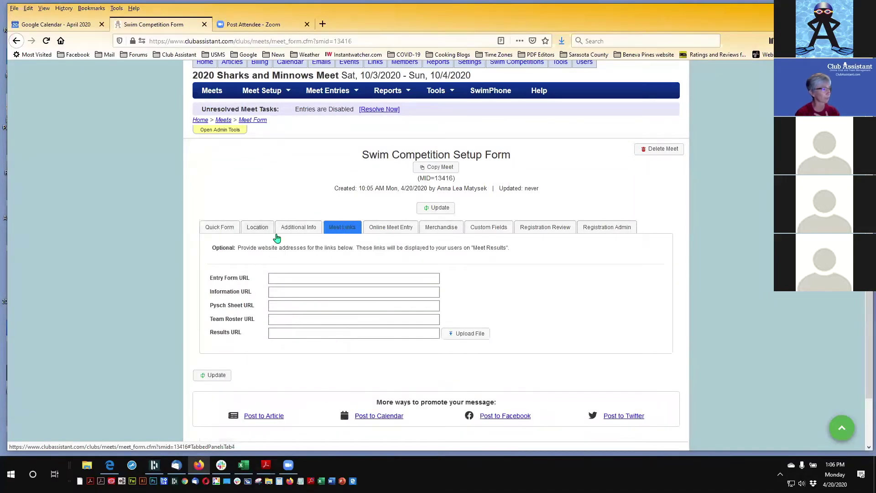
{"action": "left_click", "coordinate": [221, 230]}
{"action": "scroll", "coordinate": [174, 230], "scroll_direction": "down", "scroll_amount": 3}
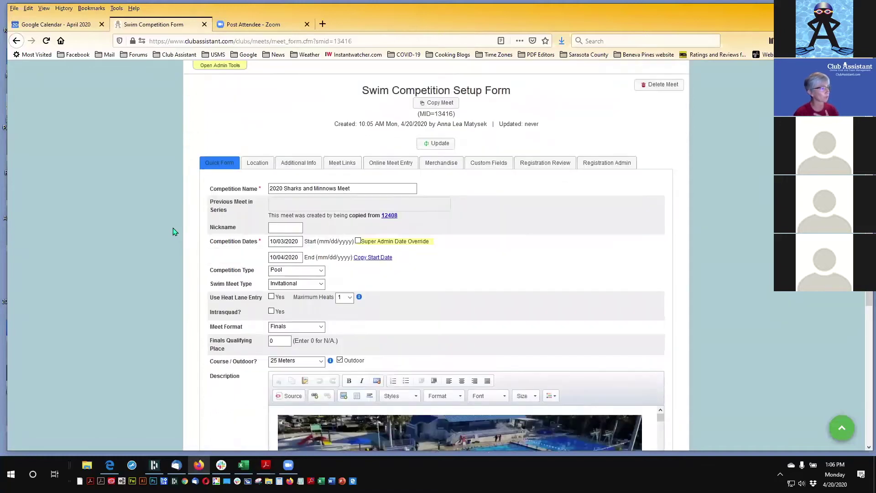
{"action": "scroll", "coordinate": [174, 231], "scroll_direction": "down", "scroll_amount": 1}
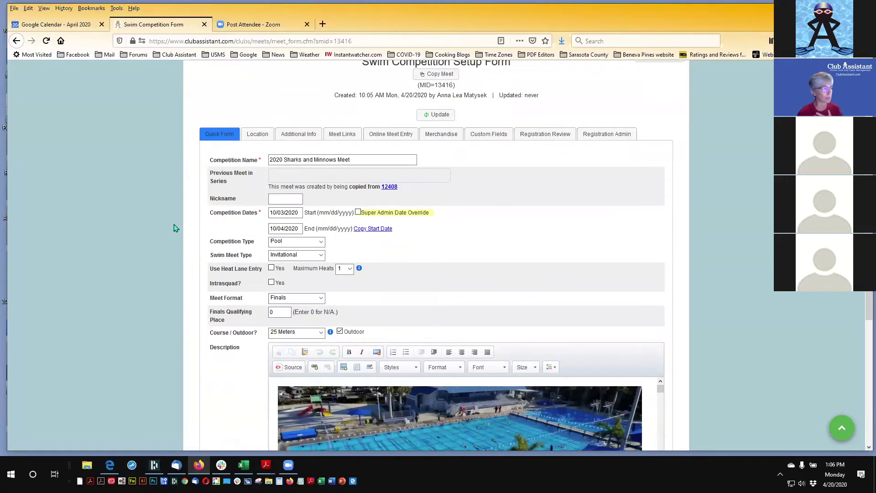
- Check the competition name and dates on the Quick Form, look through the course options, and keep 25 Meters
{"action": "left_click", "coordinate": [375, 163]}
{"action": "left_click", "coordinate": [376, 159]}
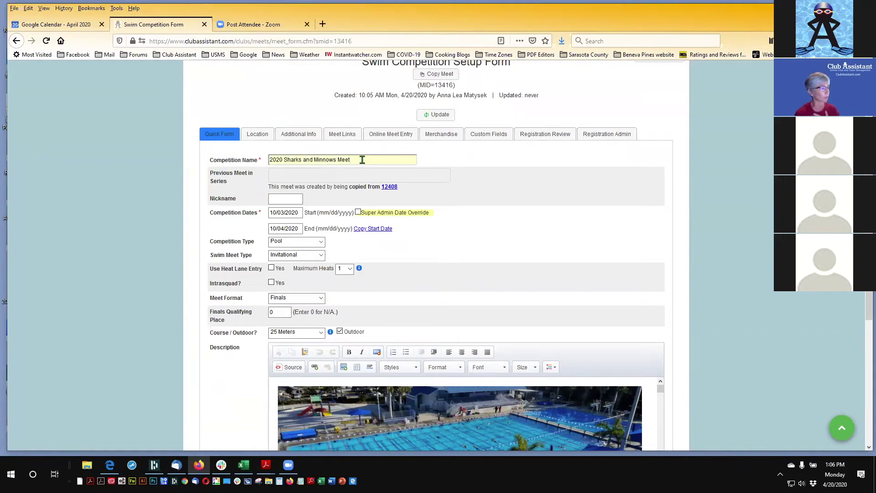
{"action": "left_click", "coordinate": [363, 160]}
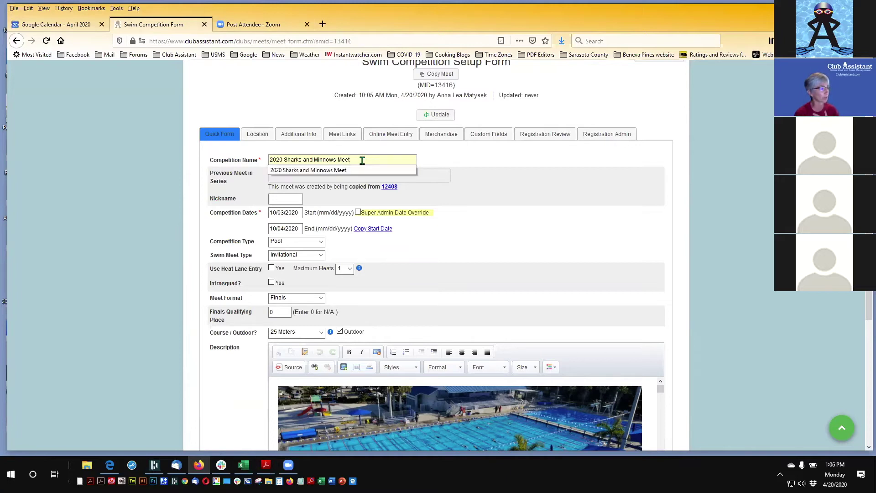
{"action": "left_click", "coordinate": [284, 213]}
{"action": "left_click", "coordinate": [199, 227]}
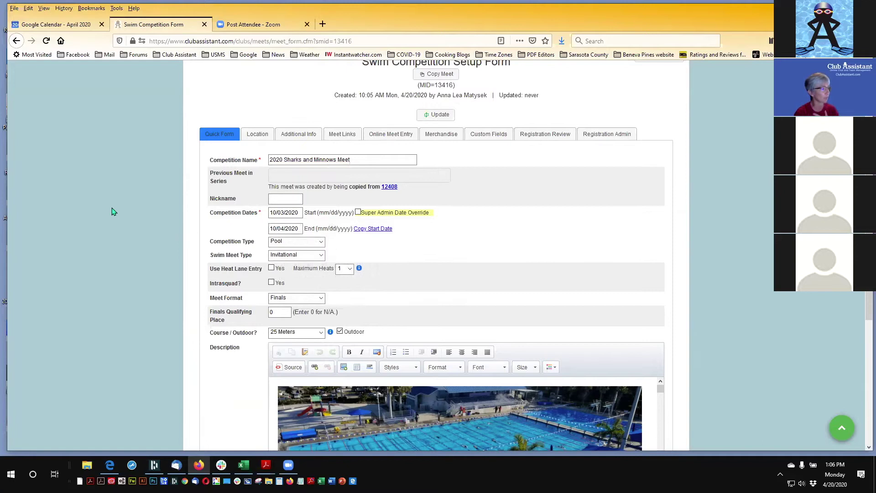
{"action": "scroll", "coordinate": [111, 207], "scroll_direction": "down", "scroll_amount": 3}
{"action": "scroll", "coordinate": [111, 207], "scroll_direction": "down", "scroll_amount": 1}
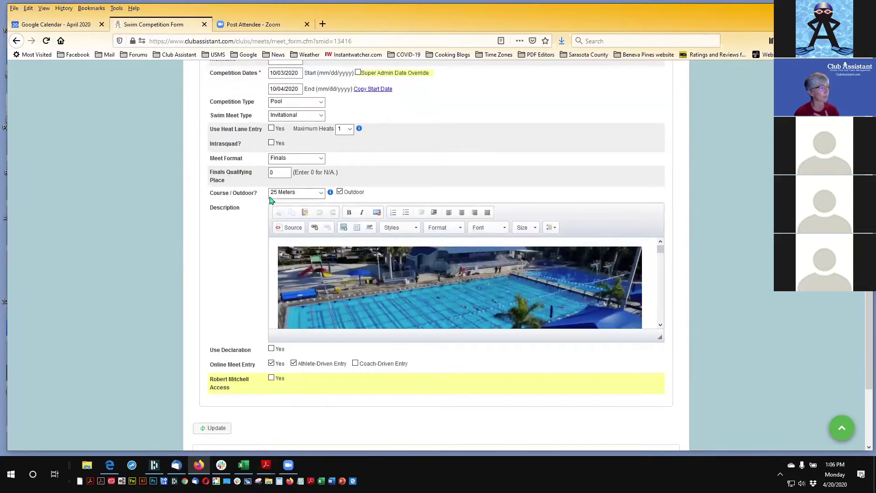
{"action": "left_click", "coordinate": [322, 194]}
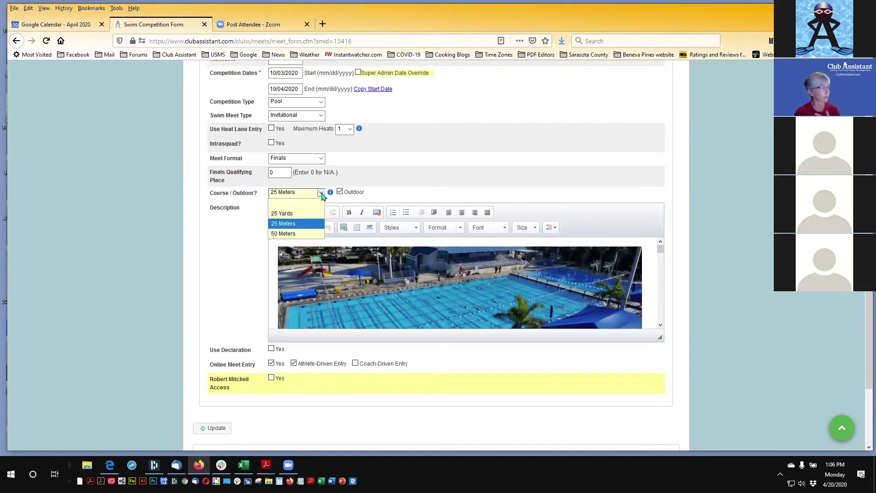
{"action": "left_click", "coordinate": [283, 223]}
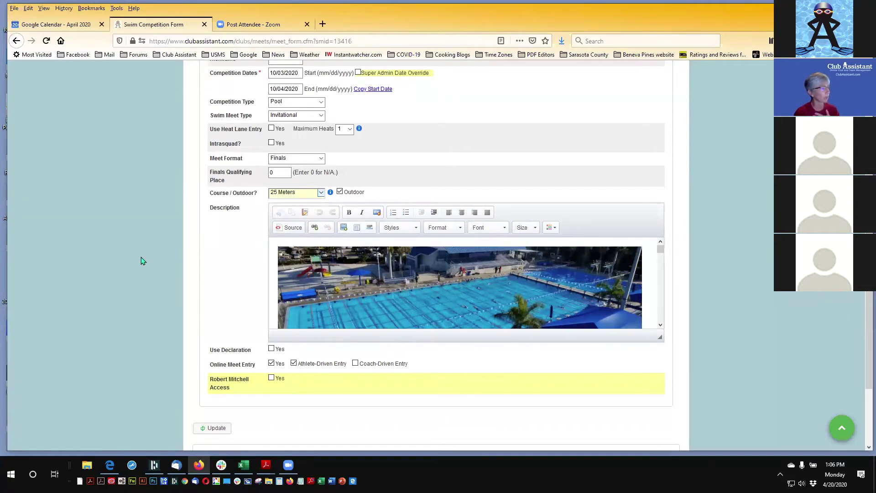
- Replace "Shark Tank SCM" in the heading below the Description's pool photo so it reads "2020 Shark and Minnows Meet"
{"action": "scroll", "coordinate": [141, 256], "scroll_direction": "down", "scroll_amount": 1}
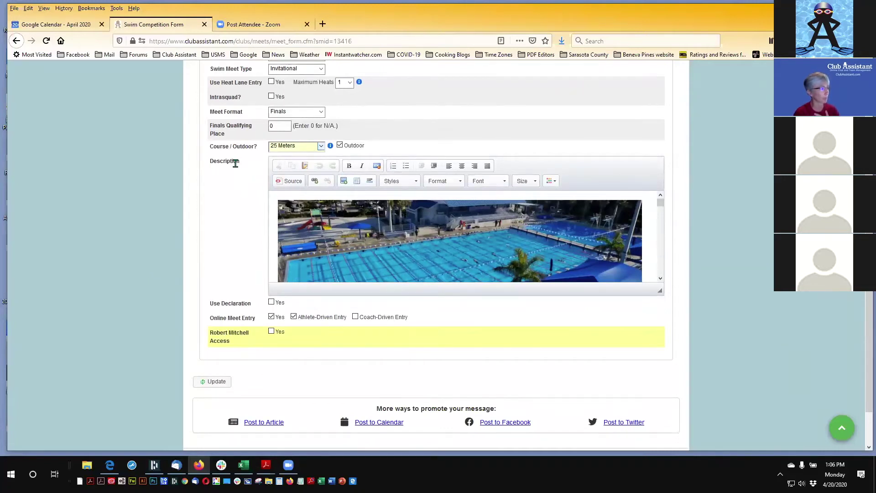
{"action": "left_click_drag", "start_coordinate": [208, 161], "coordinate": [248, 168]}
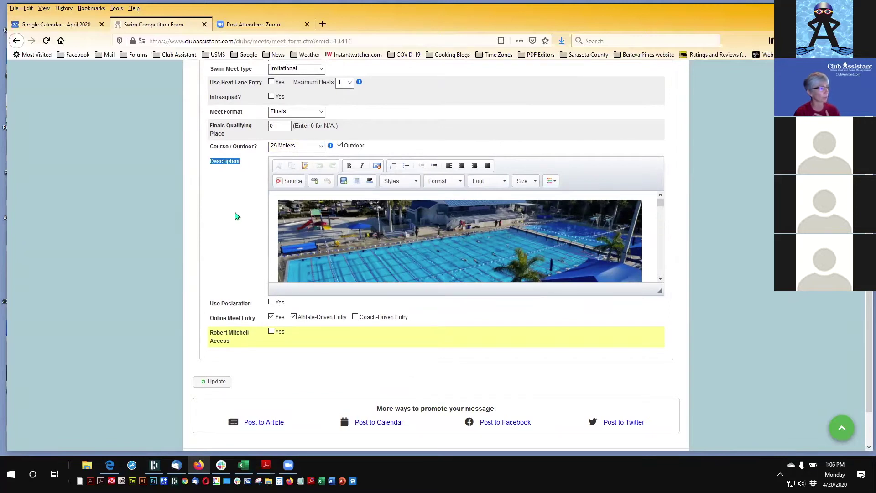
{"action": "left_click", "coordinate": [428, 256]}
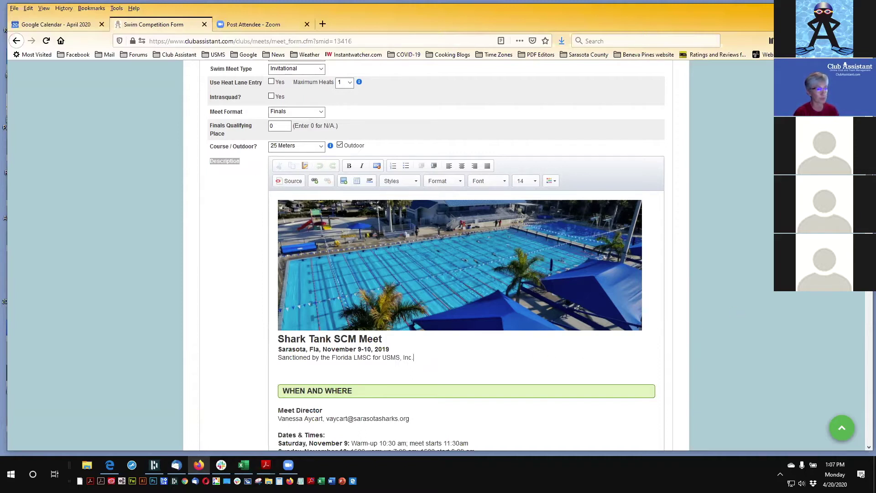
{"action": "scroll", "coordinate": [481, 246], "scroll_direction": "down", "scroll_amount": 3}
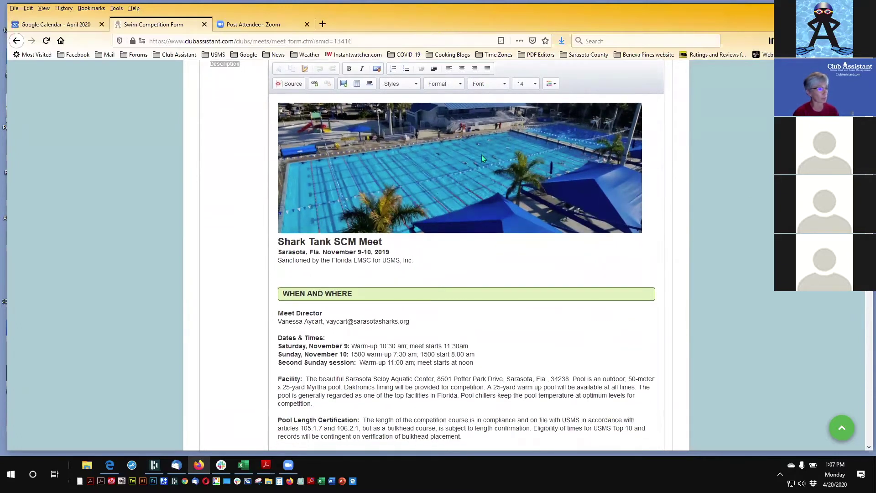
{"action": "left_click", "coordinate": [279, 242]}
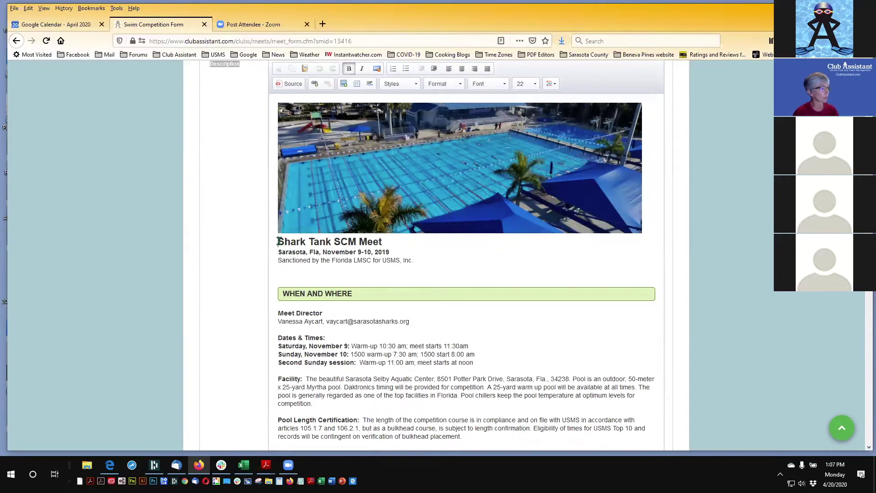
{"action": "left_click_drag", "start_coordinate": [279, 242], "coordinate": [386, 242]}
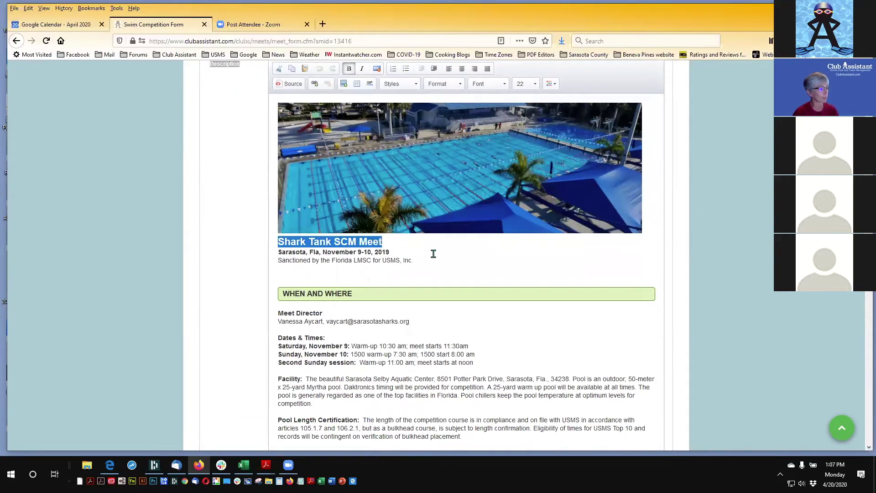
{"action": "left_click", "coordinate": [434, 254]}
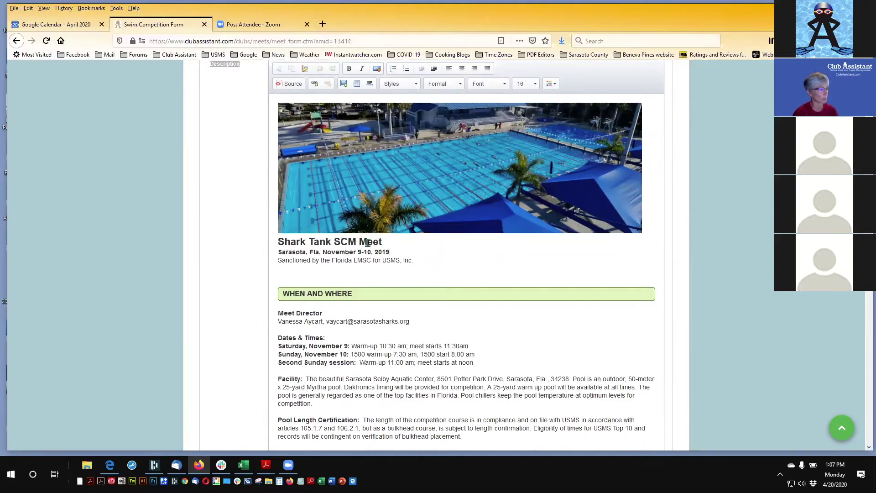
{"action": "left_click_drag", "start_coordinate": [356, 242], "coordinate": [277, 242]}
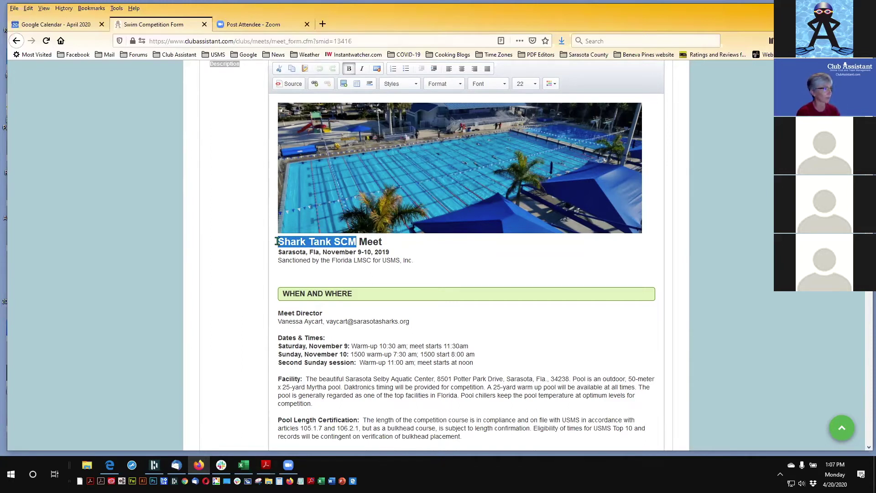
{"action": "type", "text": "Sh"}
{"action": "key", "text": "BackSpace"}
{"action": "key", "text": "BackSpace"}
{"action": "type", "text": "2020 Shark"}
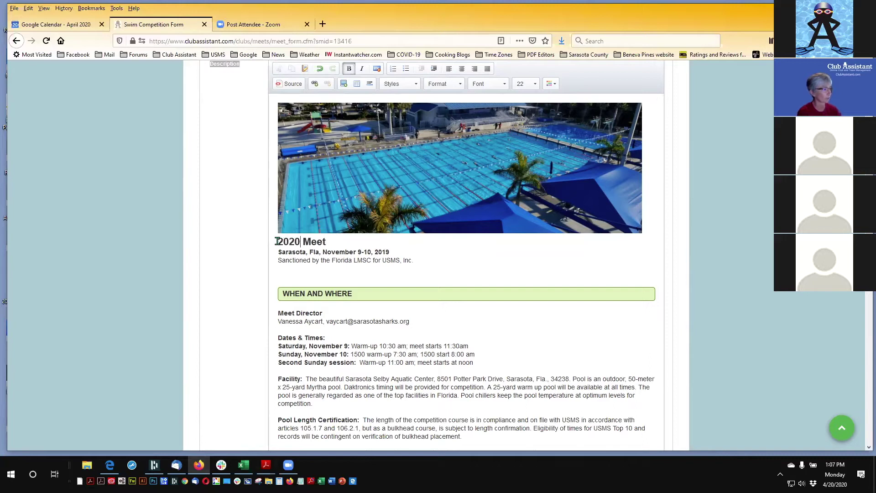
{"action": "type", "text": " and Minnows"}
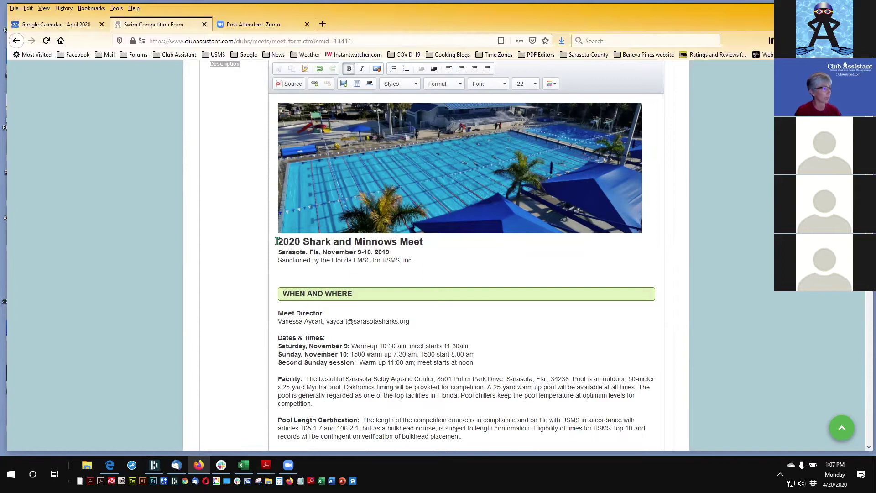
- Change the date in the Sarasota line below the Description's heading to October 3-4, 2020
{"action": "scroll", "coordinate": [398, 273], "scroll_direction": "up", "scroll_amount": 2}
{"action": "left_click_drag", "start_coordinate": [391, 299], "coordinate": [324, 297]}
{"action": "type", "text": "Oc"}
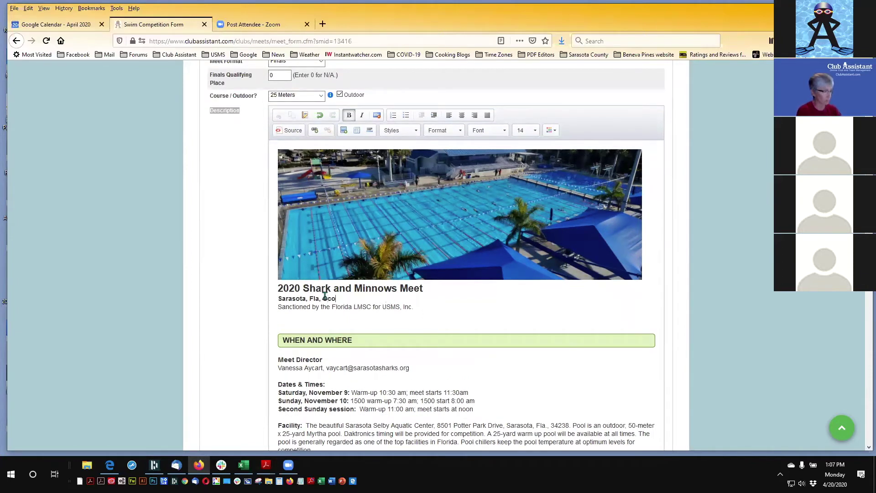
{"action": "type", "text": "tober "}
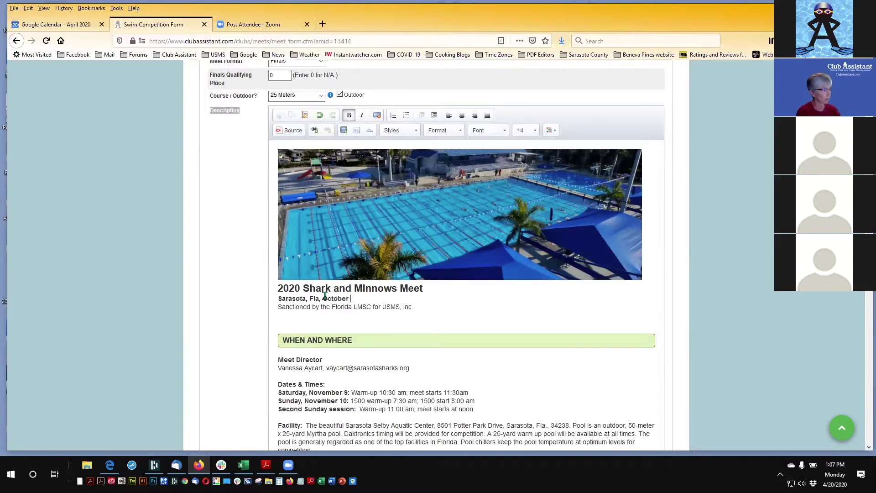
{"action": "type", "text": "3-4, 2020"}
{"action": "left_click", "coordinate": [527, 365]}
- Review the Description's When and Where section for session dates and times that need updating
{"action": "scroll", "coordinate": [528, 365], "scroll_direction": "down", "scroll_amount": 5}
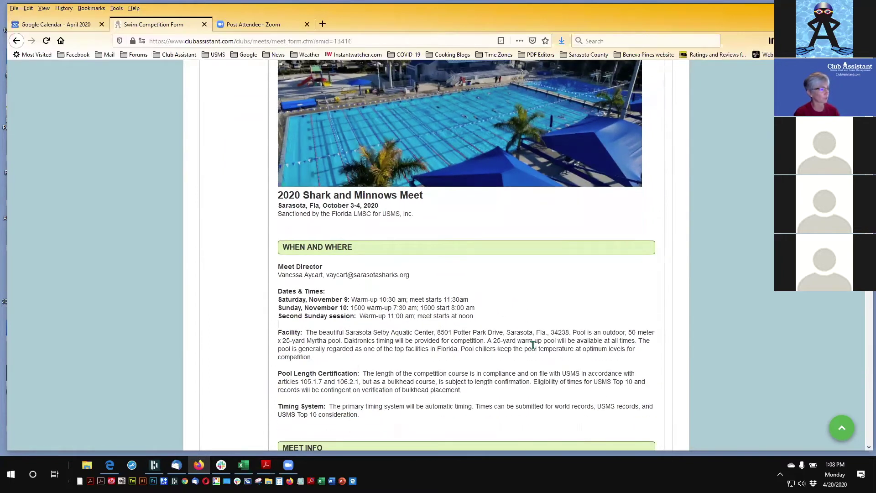
{"action": "scroll", "coordinate": [531, 342], "scroll_direction": "up", "scroll_amount": 1}
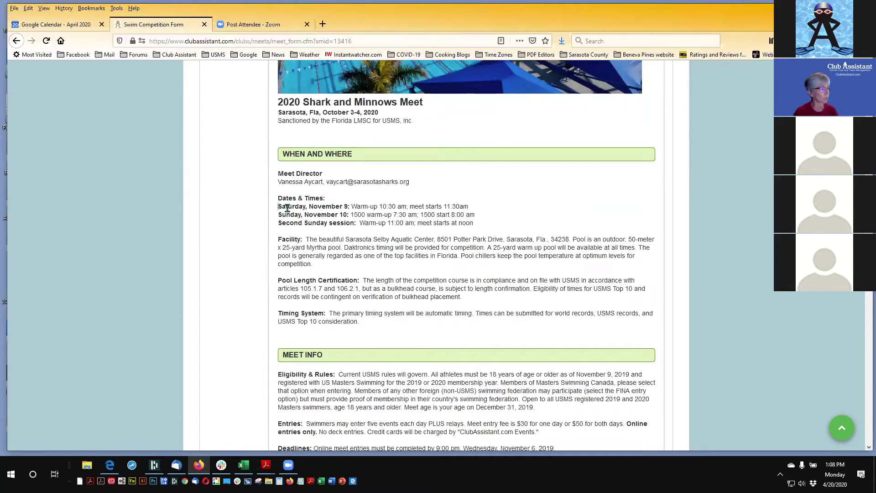
{"action": "left_click_drag", "start_coordinate": [279, 206], "coordinate": [349, 208]}
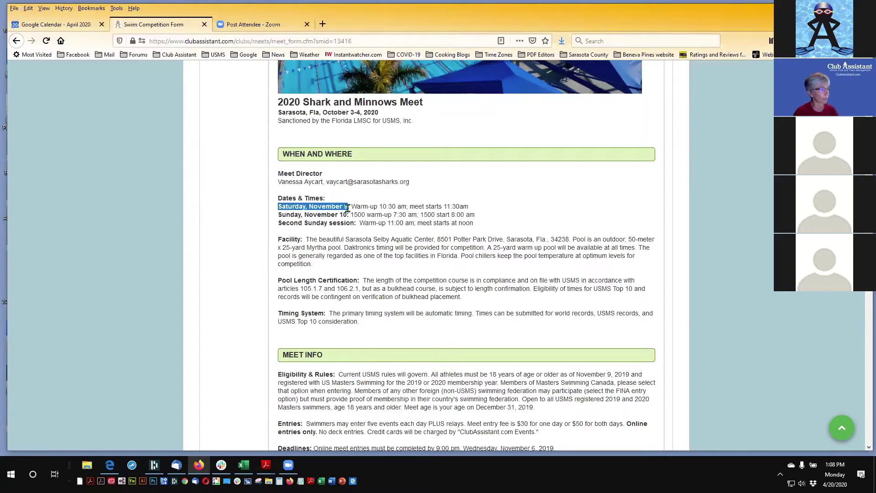
{"action": "left_click", "coordinate": [323, 218]}
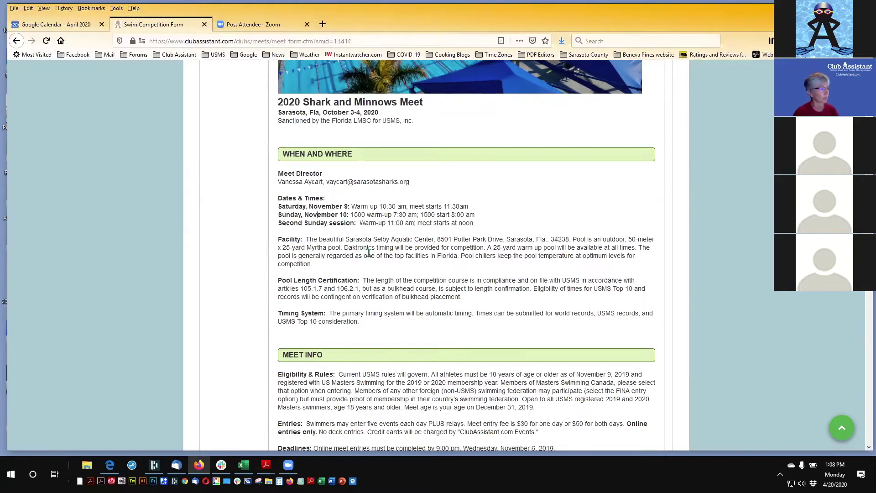
{"action": "scroll", "coordinate": [368, 250], "scroll_direction": "down", "scroll_amount": 1}
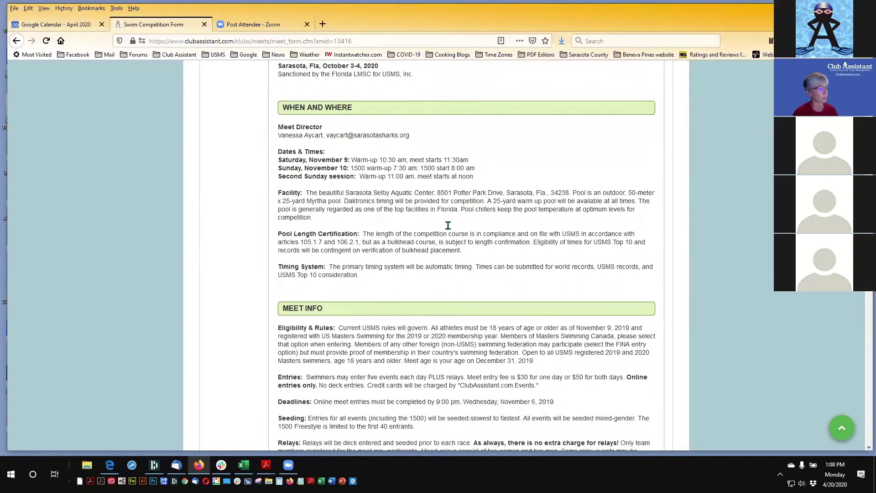
{"action": "scroll", "coordinate": [450, 225], "scroll_direction": "down", "scroll_amount": 3}
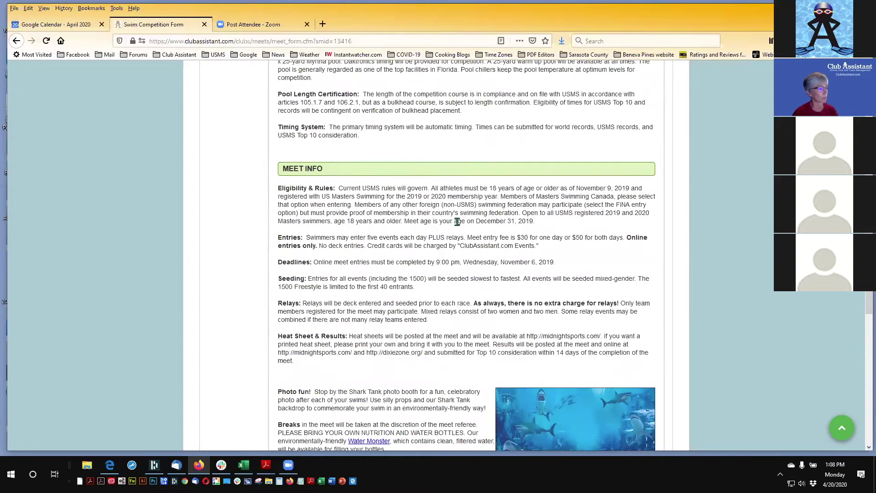
{"action": "scroll", "coordinate": [457, 222], "scroll_direction": "up", "scroll_amount": 2}
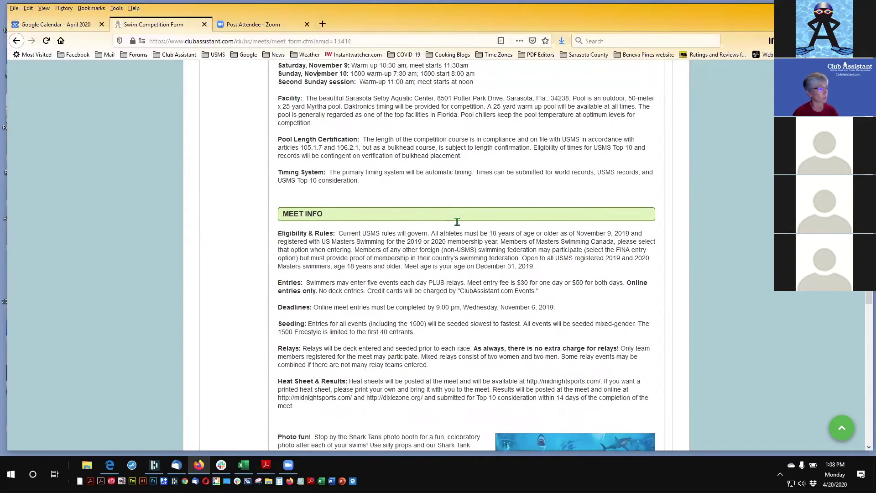
{"action": "scroll", "coordinate": [457, 222], "scroll_direction": "up", "scroll_amount": 1}
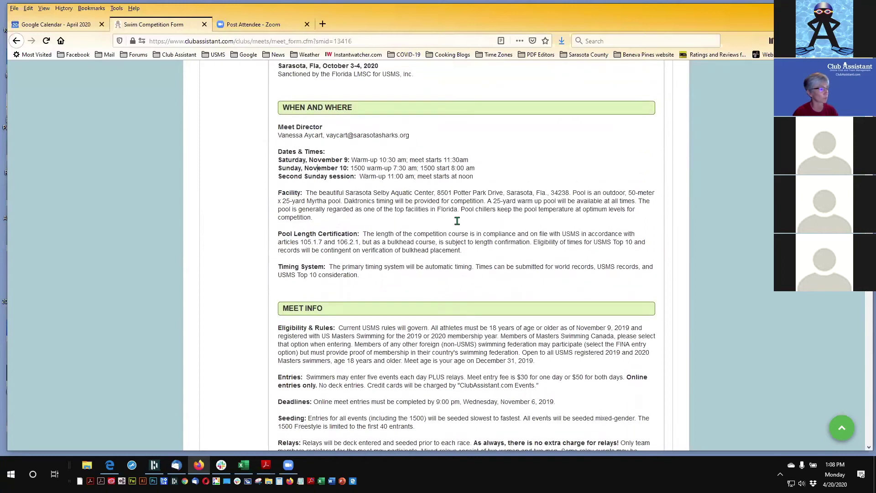
- Review the Description's Meet Info section, from Eligibility & Rules through the photo and social notes
{"action": "scroll", "coordinate": [457, 222], "scroll_direction": "down", "scroll_amount": 4}
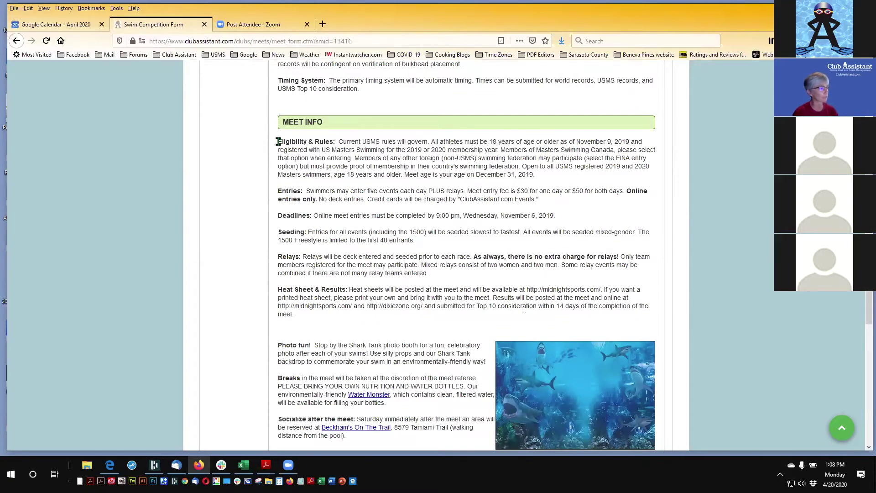
{"action": "left_click_drag", "start_coordinate": [277, 142], "coordinate": [290, 279]}
{"action": "left_click", "coordinate": [404, 235]}
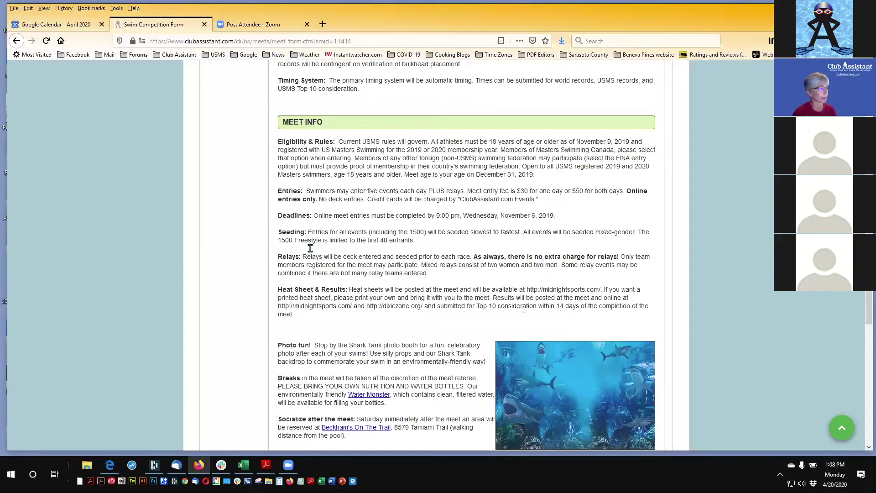
{"action": "scroll", "coordinate": [312, 270], "scroll_direction": "down", "scroll_amount": 4}
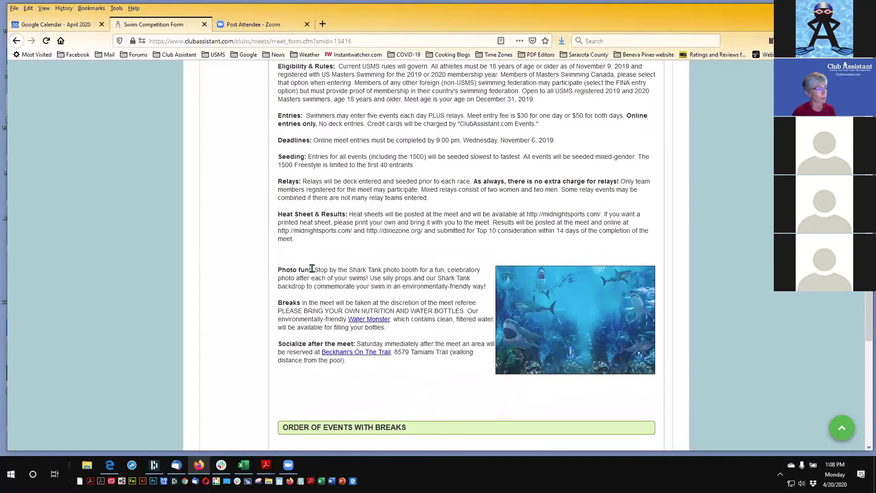
{"action": "scroll", "coordinate": [319, 228], "scroll_direction": "up", "scroll_amount": 2}
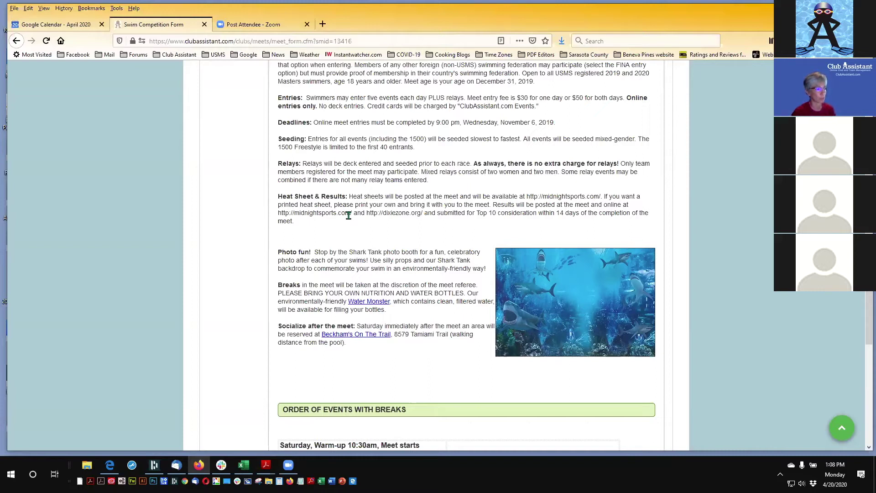
- Examine the Saturday and Sunday event lists under Order of Events with Breaks, through to the form's end
{"action": "scroll", "coordinate": [348, 215], "scroll_direction": "down", "scroll_amount": 4}
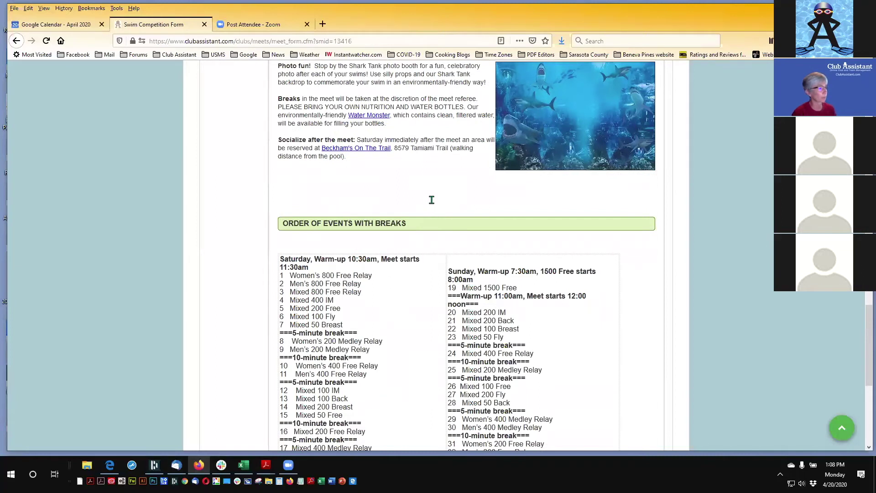
{"action": "scroll", "coordinate": [432, 200], "scroll_direction": "down", "scroll_amount": 1}
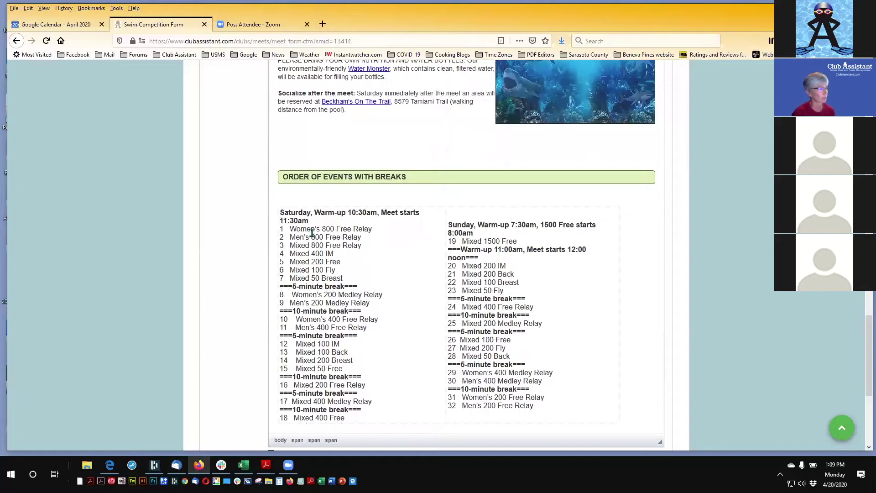
{"action": "scroll", "coordinate": [316, 209], "scroll_direction": "down", "scroll_amount": 1}
{"action": "left_click_drag", "start_coordinate": [279, 166], "coordinate": [392, 373]}
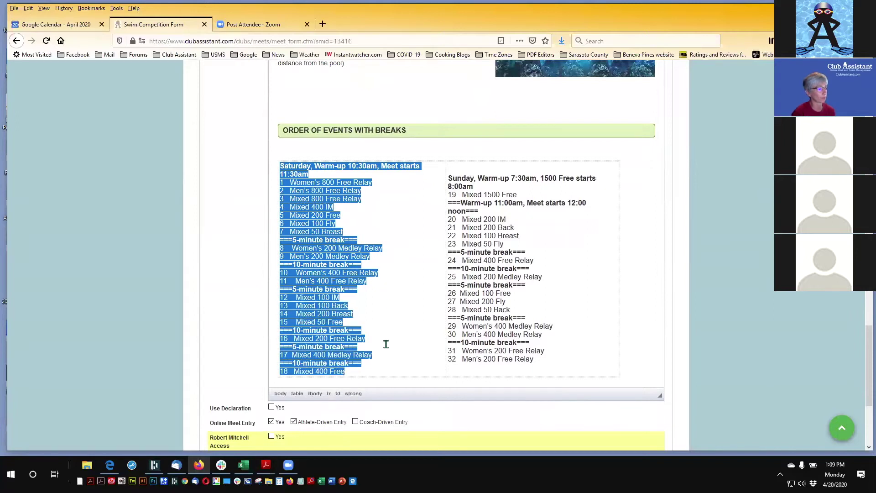
{"action": "left_click", "coordinate": [391, 277]}
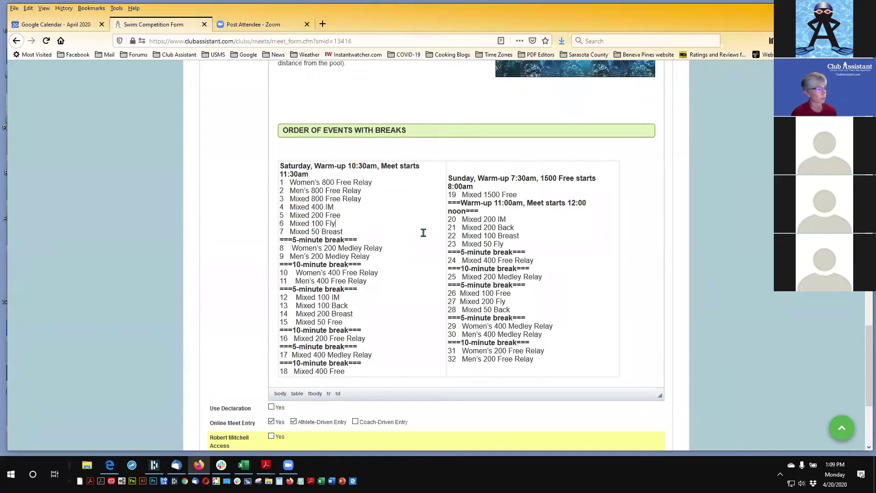
{"action": "scroll", "coordinate": [423, 232], "scroll_direction": "down", "scroll_amount": 3}
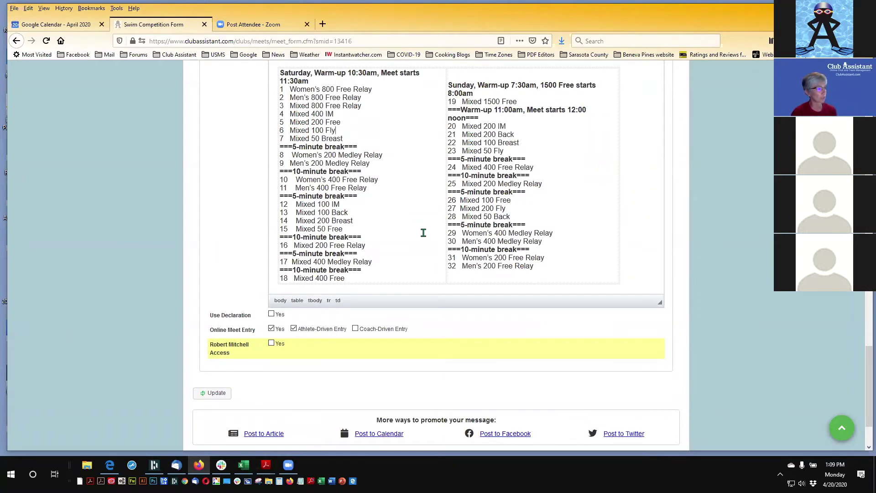
- Save the updated setup form for the 2020 Sharks and Minnows Meet
{"action": "scroll", "coordinate": [424, 233], "scroll_direction": "down", "scroll_amount": 1}
{"action": "scroll", "coordinate": [424, 233], "scroll_direction": "up", "scroll_amount": 20}
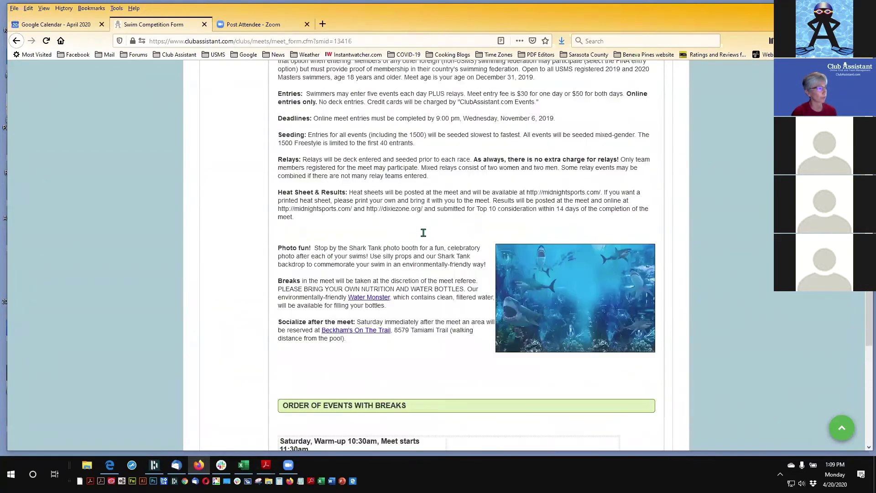
{"action": "scroll", "coordinate": [423, 232], "scroll_direction": "up", "scroll_amount": 6}
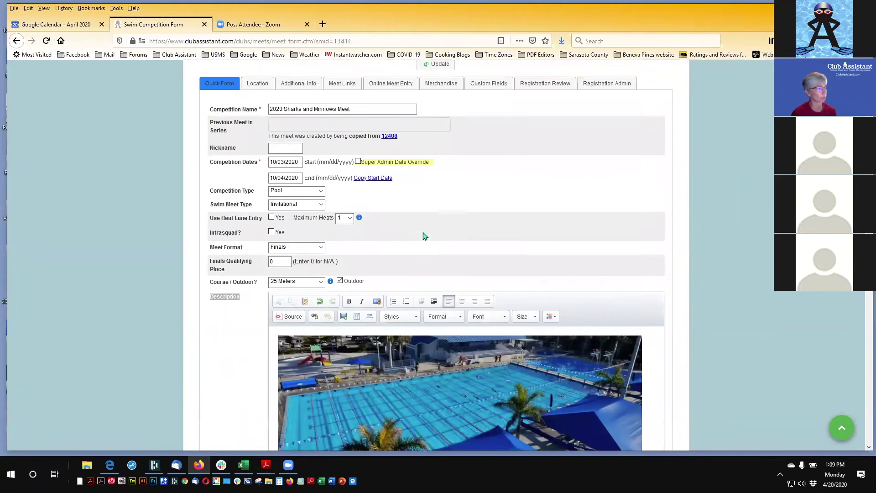
{"action": "scroll", "coordinate": [403, 149], "scroll_direction": "up", "scroll_amount": 1}
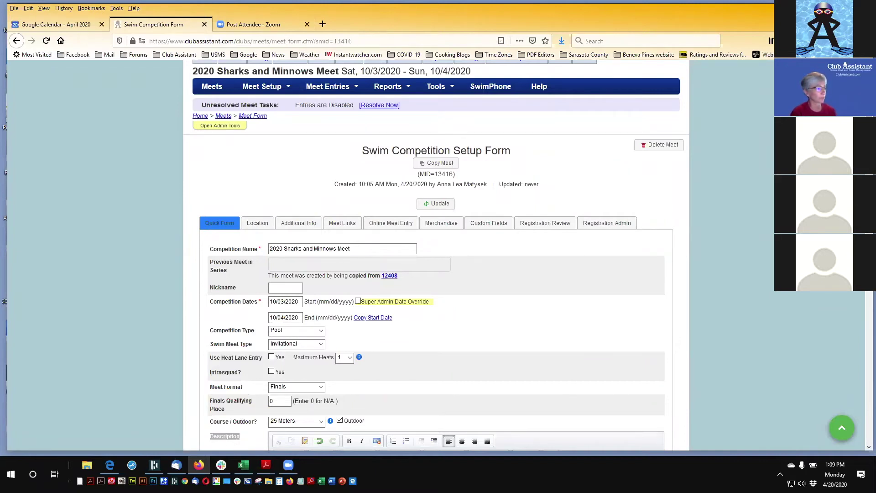
{"action": "left_click", "coordinate": [440, 205]}
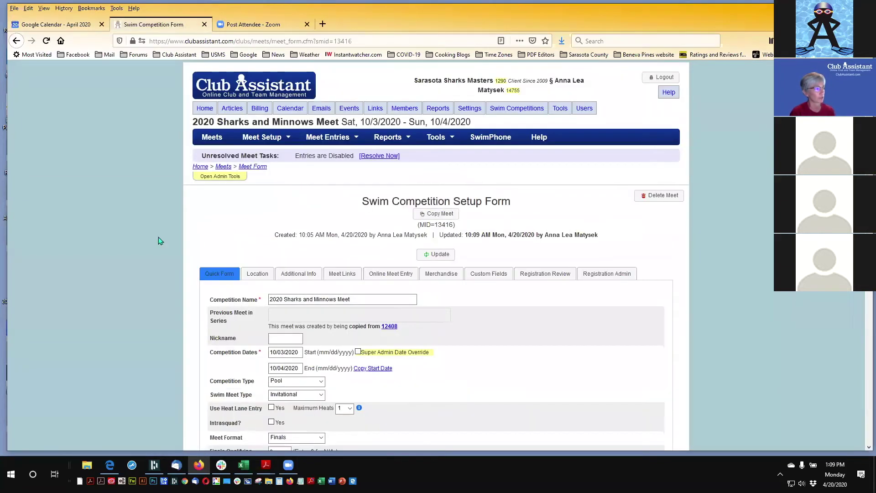
- Review the meet's Location details and the Additional Info settings, including the calendar for the Individual Entry Open Date
{"action": "scroll", "coordinate": [158, 232], "scroll_direction": "down", "scroll_amount": 2}
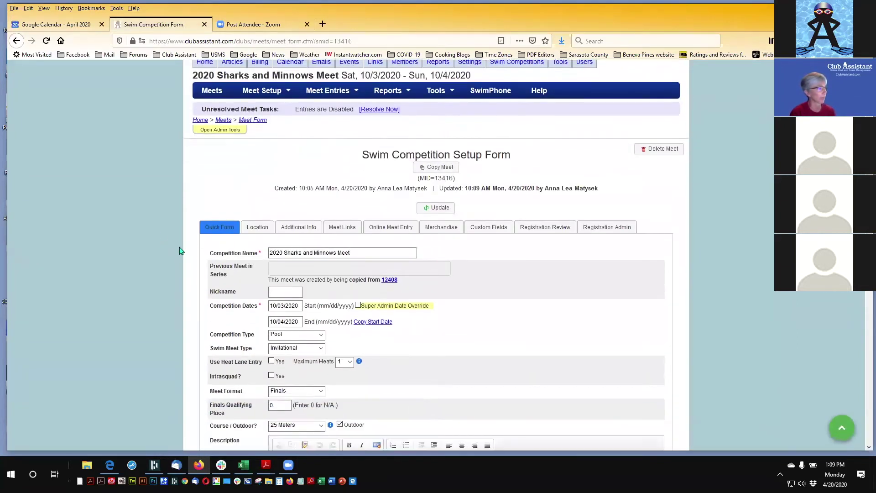
{"action": "scroll", "coordinate": [191, 233], "scroll_direction": "down", "scroll_amount": 2}
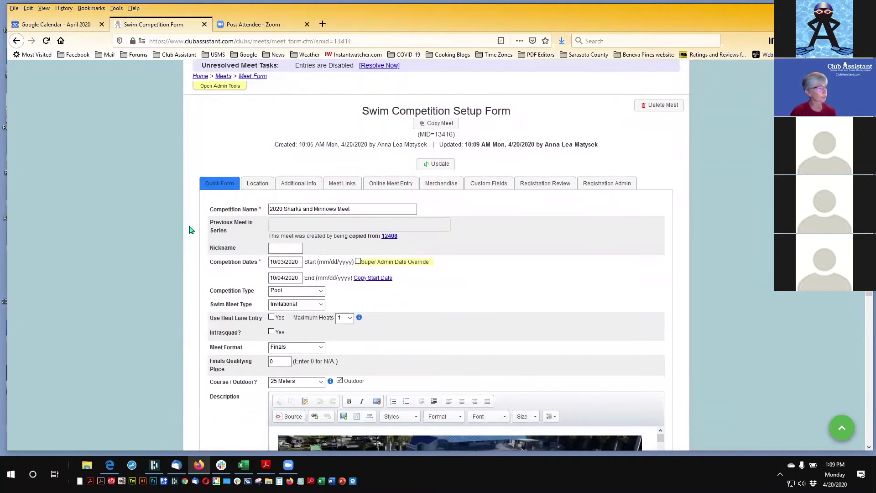
{"action": "left_click", "coordinate": [260, 180]}
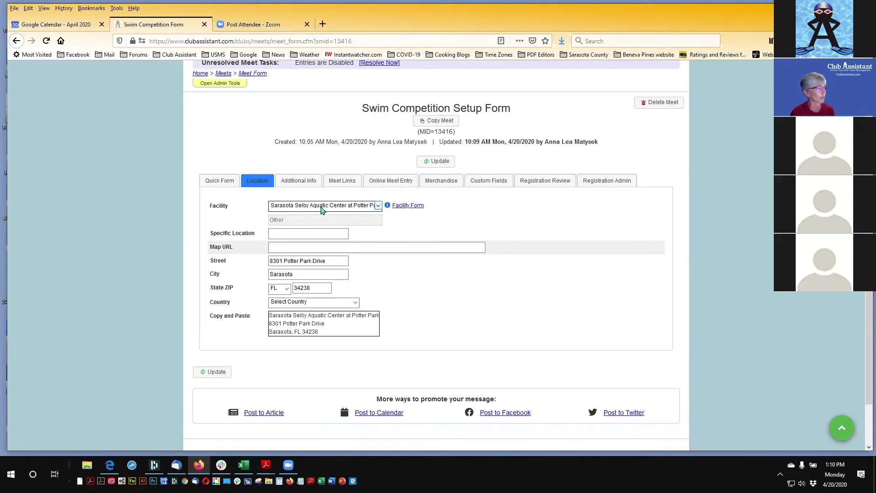
{"action": "left_click", "coordinate": [306, 184]}
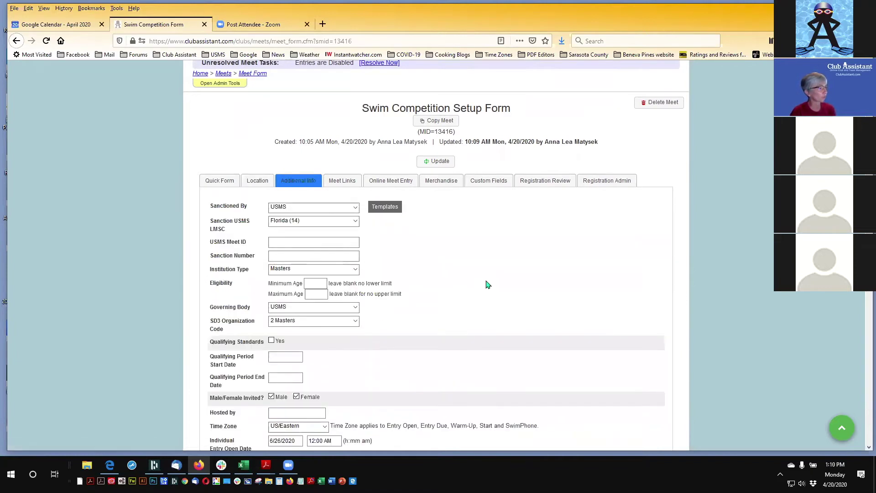
{"action": "scroll", "coordinate": [487, 285], "scroll_direction": "down", "scroll_amount": 5}
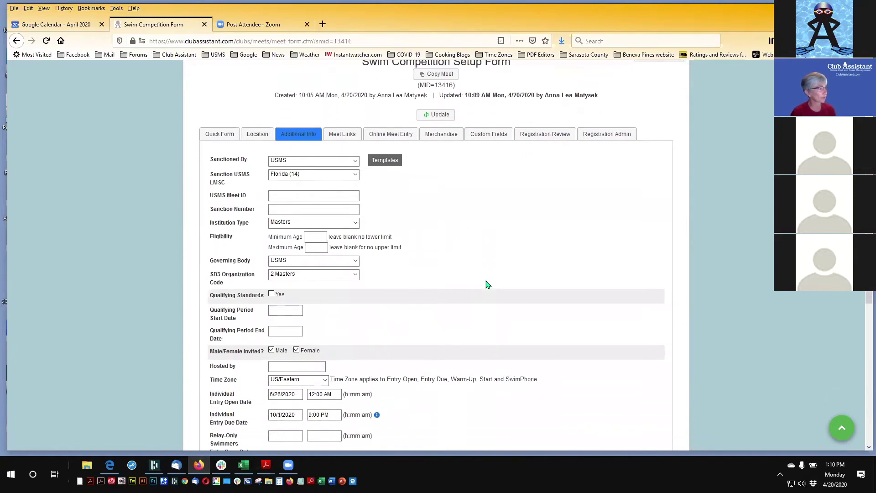
{"action": "scroll", "coordinate": [487, 284], "scroll_direction": "down", "scroll_amount": 1}
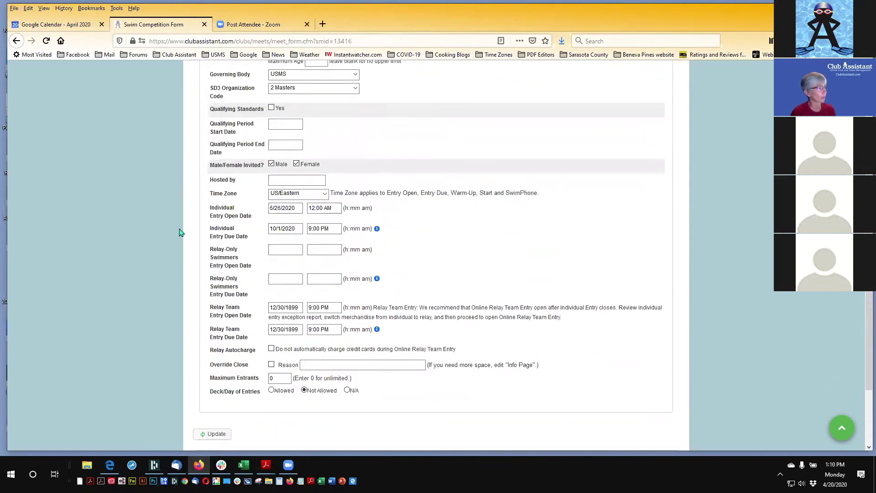
{"action": "left_click", "coordinate": [293, 210]}
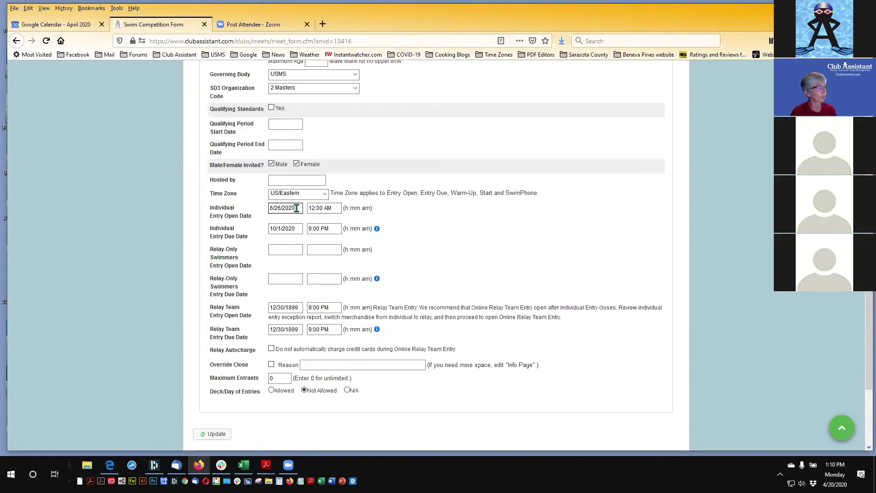
{"action": "left_click", "coordinate": [296, 208]}
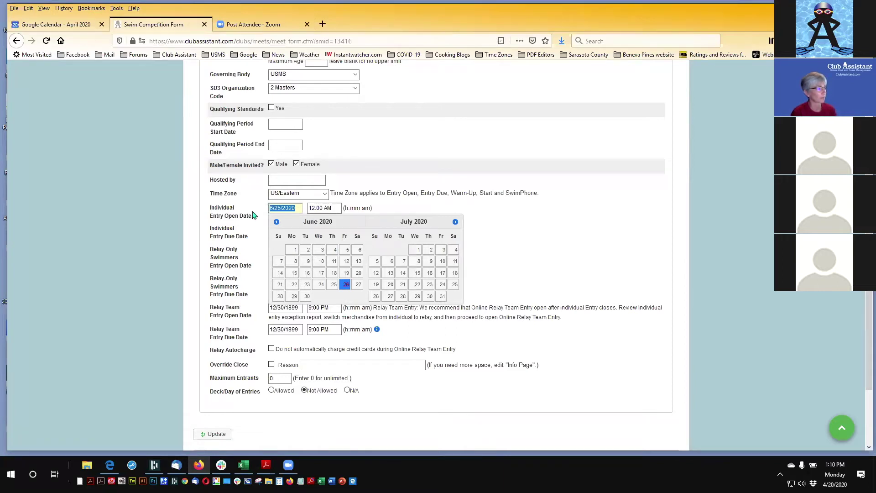
{"action": "left_click", "coordinate": [168, 216]}
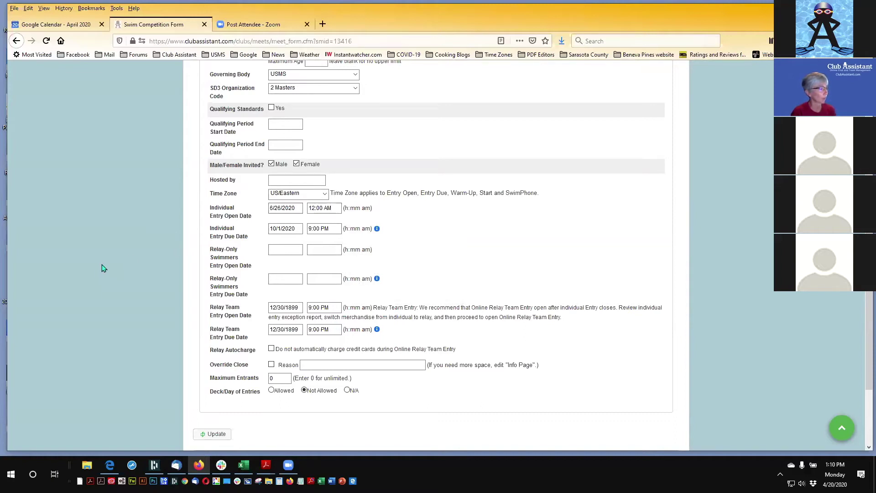
- Clear the dates and times from both Relay Team Entry Open Date and Relay Team Entry Due Date
{"action": "scroll", "coordinate": [94, 268], "scroll_direction": "down", "scroll_amount": 1}
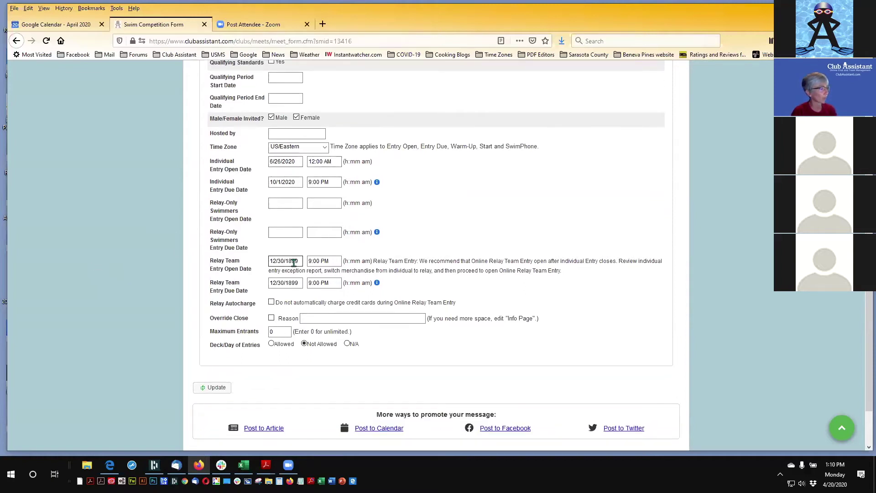
{"action": "left_click_drag", "start_coordinate": [298, 262], "coordinate": [266, 260]}
{"action": "key", "text": "BackSpace"}
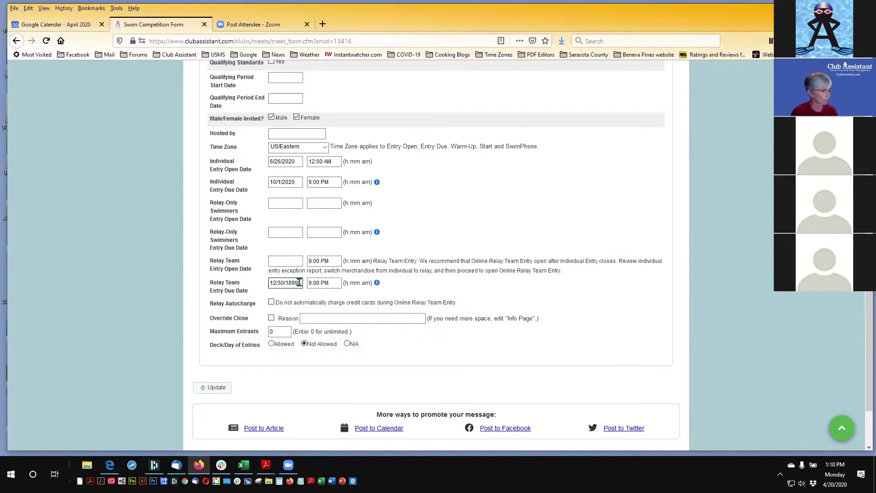
{"action": "left_click_drag", "start_coordinate": [299, 283], "coordinate": [261, 283]}
{"action": "key", "text": "BackSpace"}
{"action": "left_click", "coordinate": [201, 249]}
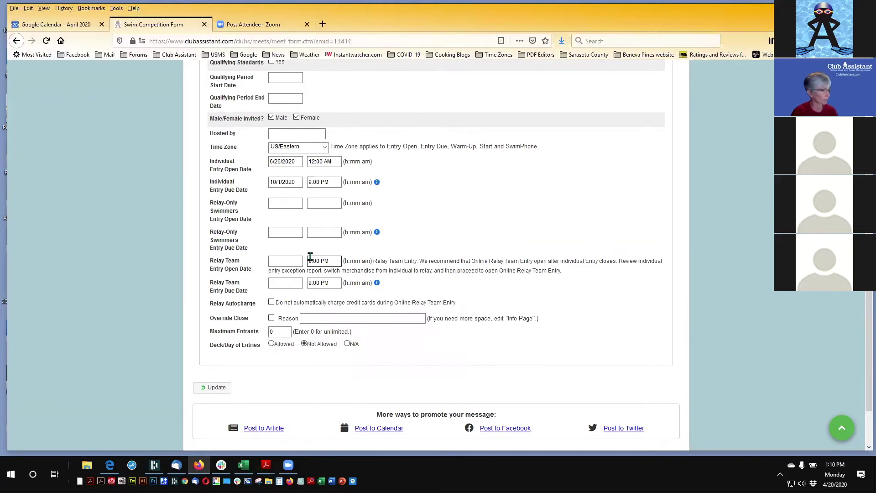
{"action": "left_click_drag", "start_coordinate": [337, 261], "coordinate": [297, 261]}
{"action": "key", "text": "BackSpace"}
{"action": "left_click_drag", "start_coordinate": [336, 283], "coordinate": [297, 282]}
{"action": "key", "text": "BackSpace"}
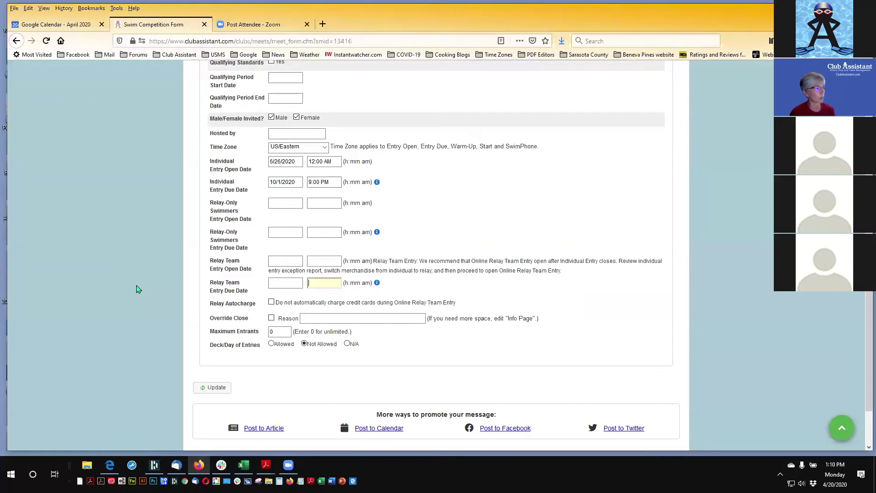
- Try a Maximum Entrants limit of 200, and restore it to 0 for unlimited
{"action": "left_click", "coordinate": [282, 330]}
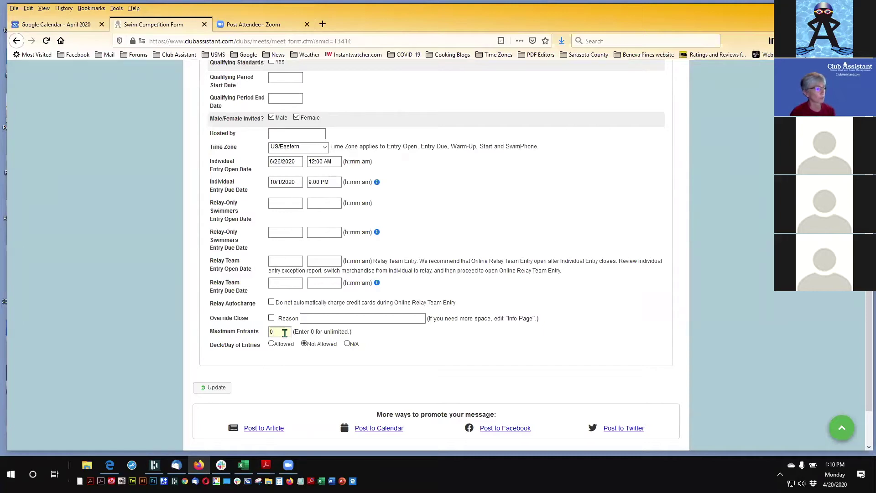
{"action": "scroll", "coordinate": [235, 297], "scroll_direction": "down", "scroll_amount": 2}
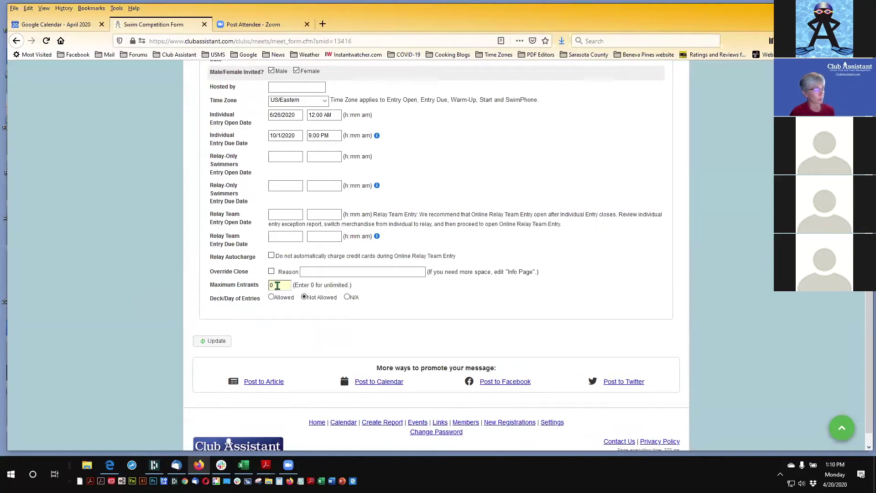
{"action": "left_click_drag", "start_coordinate": [282, 286], "coordinate": [263, 288]}
{"action": "type", "text": "200"}
{"action": "left_click_drag", "start_coordinate": [287, 285], "coordinate": [256, 283]}
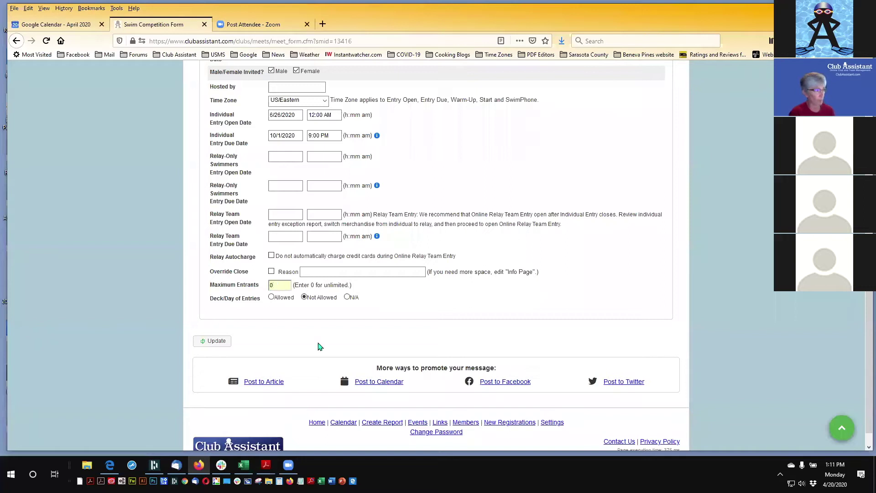
{"action": "type", "text": "0"}
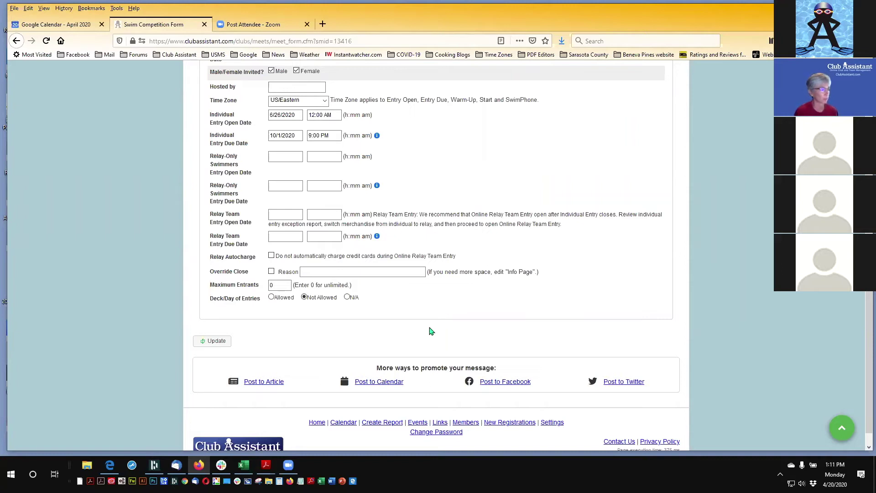
- Look over the optional Meet Links addresses and the Online Meet Entry event limits, including the individual and daily limits
{"action": "scroll", "coordinate": [423, 325], "scroll_direction": "up", "scroll_amount": 7}
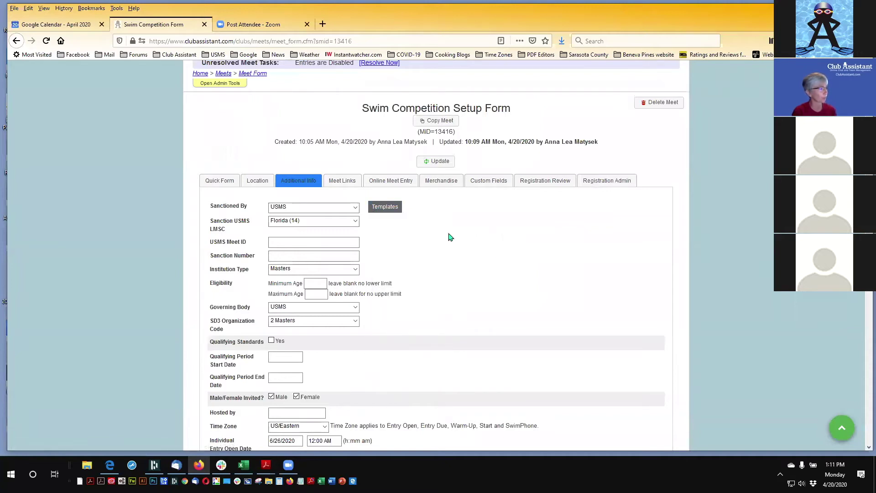
{"action": "left_click", "coordinate": [346, 182]}
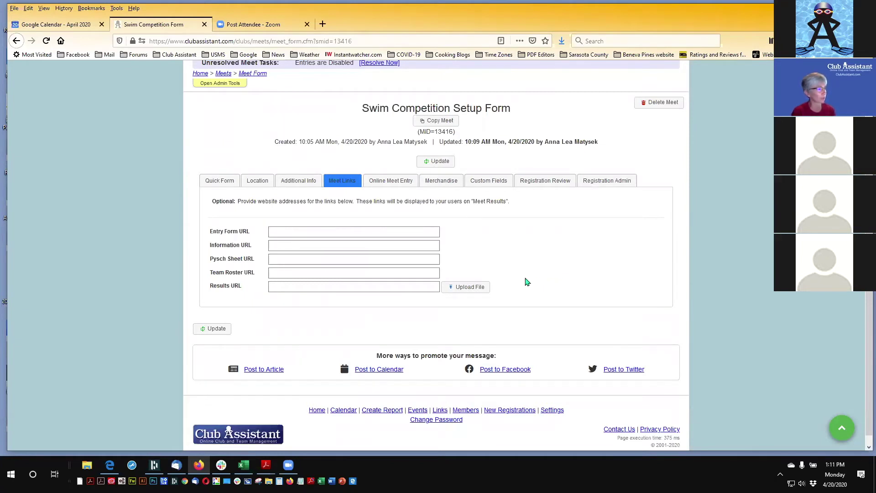
{"action": "left_click", "coordinate": [382, 182]}
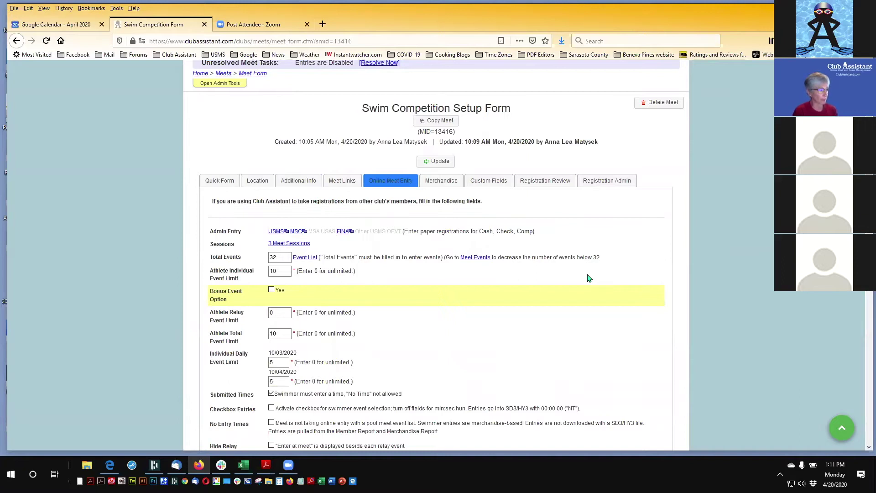
{"action": "scroll", "coordinate": [588, 278], "scroll_direction": "down", "scroll_amount": 3}
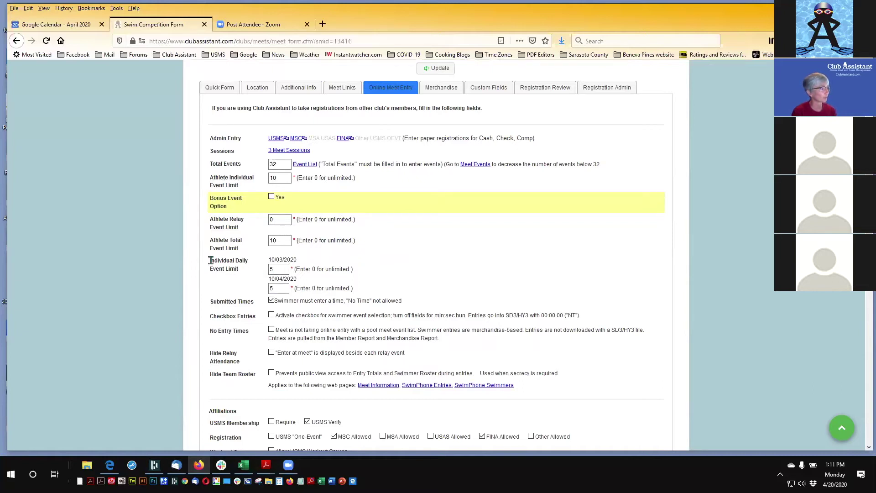
{"action": "left_click_drag", "start_coordinate": [211, 260], "coordinate": [242, 272]}
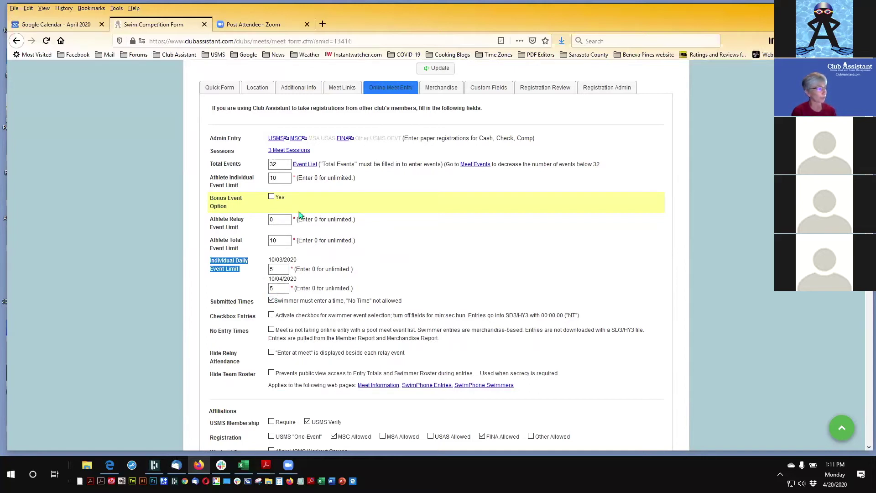
{"action": "left_click", "coordinate": [283, 178]}
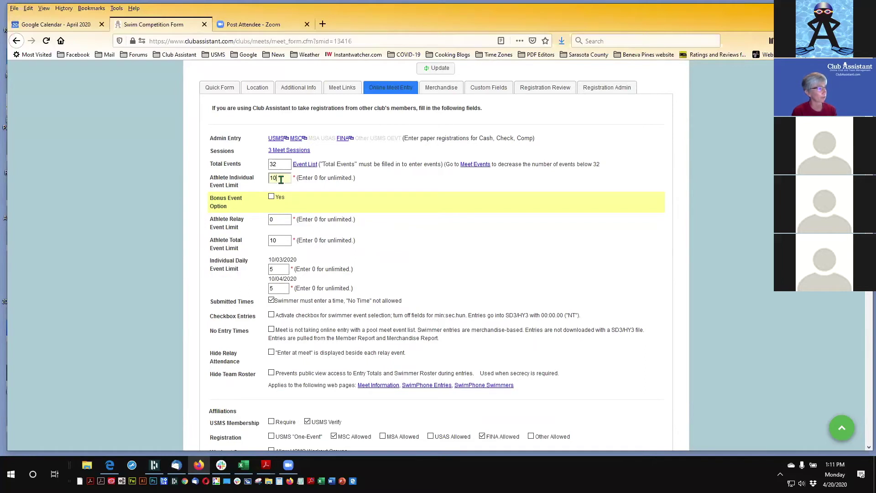
{"action": "left_click_drag", "start_coordinate": [281, 179], "coordinate": [269, 179]}
{"action": "left_click", "coordinate": [468, 290]}
{"action": "scroll", "coordinate": [472, 286], "scroll_direction": "down", "scroll_amount": 2}
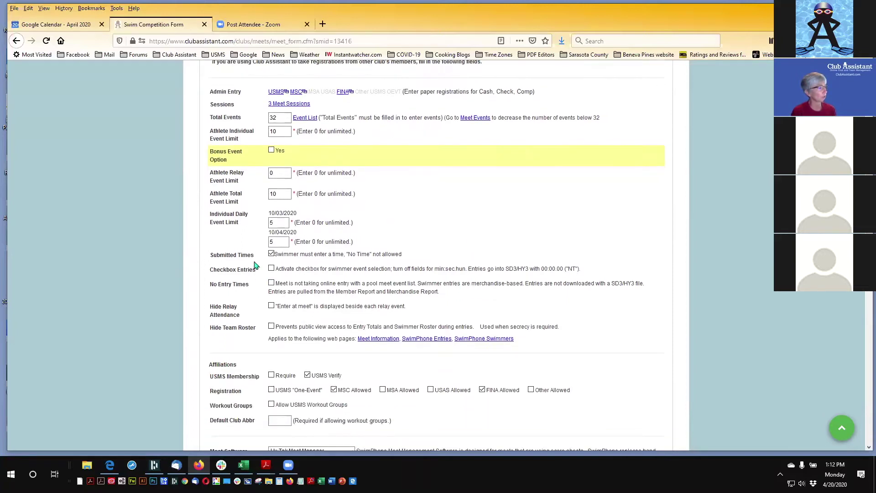
- Examine the Submitted Times rule, the affiliation and registration options, and the Info Page section of Online Meet Entry
{"action": "left_click_drag", "start_coordinate": [210, 255], "coordinate": [259, 261]}
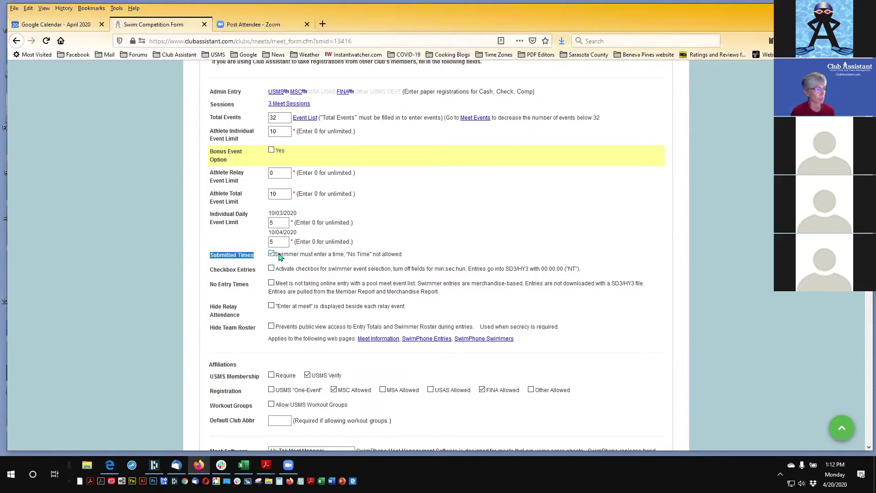
{"action": "left_click", "coordinate": [319, 265]}
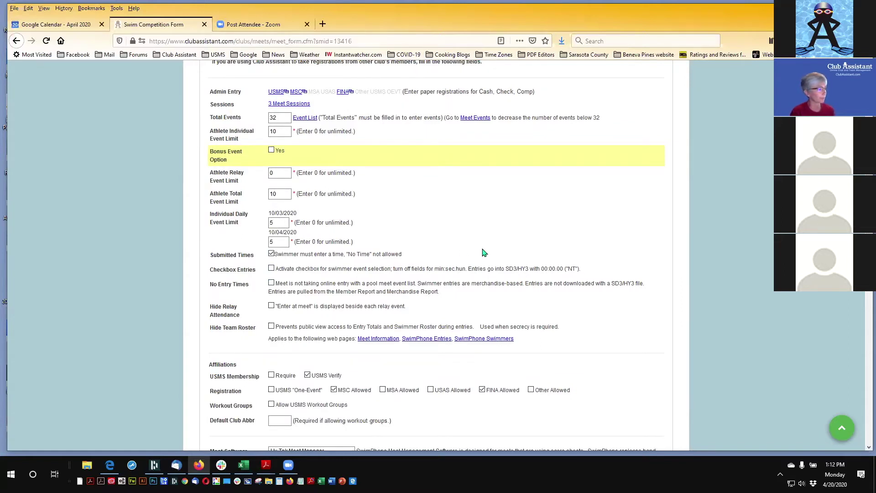
{"action": "scroll", "coordinate": [481, 254], "scroll_direction": "down", "scroll_amount": 3}
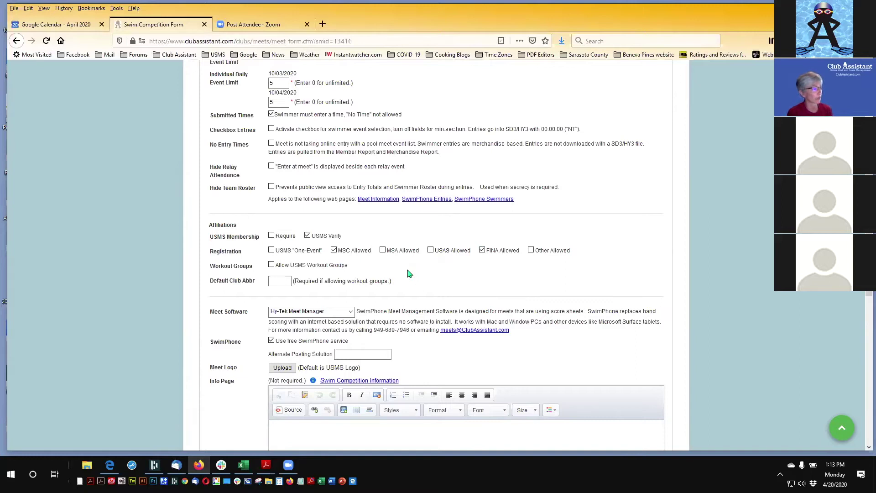
{"action": "double_click", "coordinate": [344, 251]}
{"action": "left_click", "coordinate": [363, 259]}
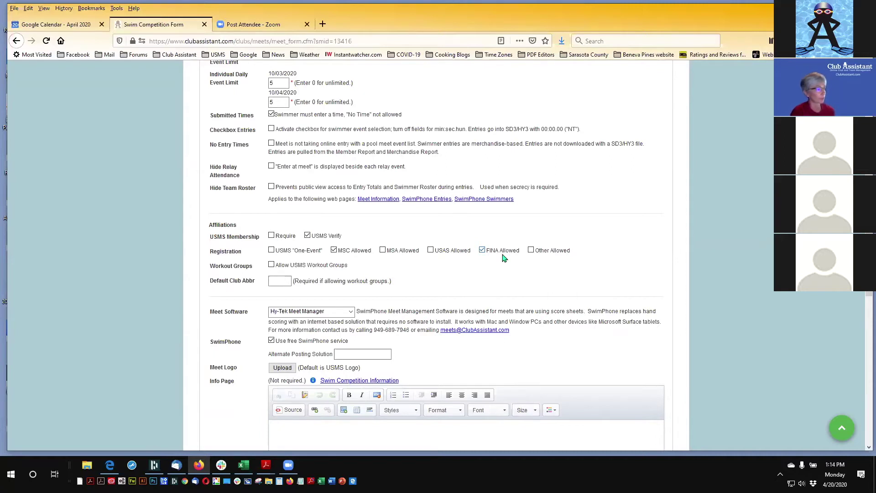
{"action": "scroll", "coordinate": [502, 258], "scroll_direction": "down", "scroll_amount": 4}
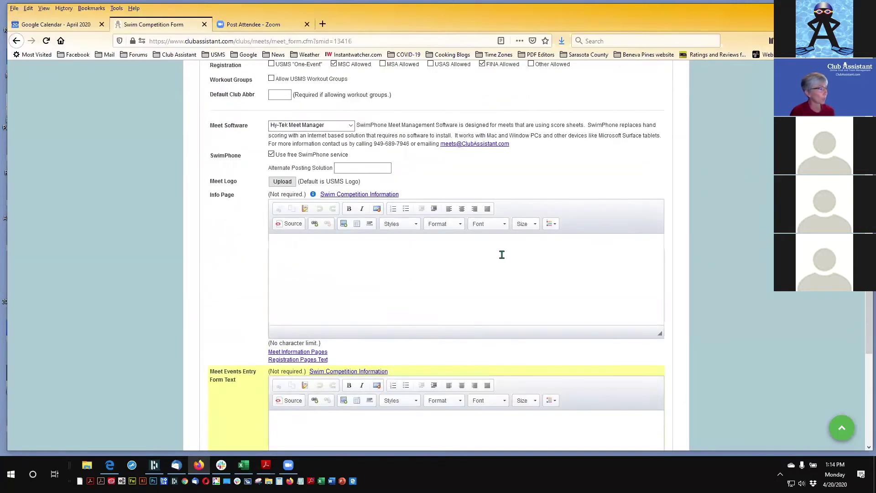
{"action": "scroll", "coordinate": [503, 255], "scroll_direction": "up", "scroll_amount": 7}
{"action": "scroll", "coordinate": [504, 258], "scroll_direction": "up", "scroll_amount": 5}
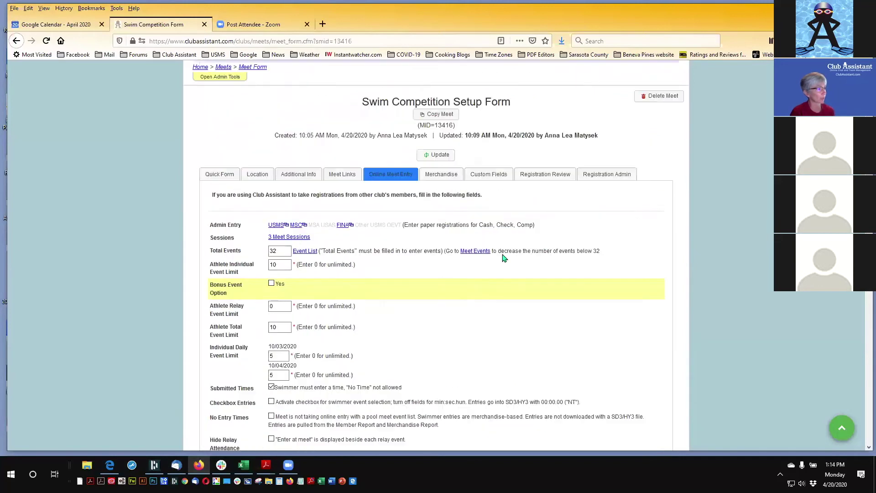
{"action": "scroll", "coordinate": [676, 327], "scroll_direction": "down", "scroll_amount": 2}
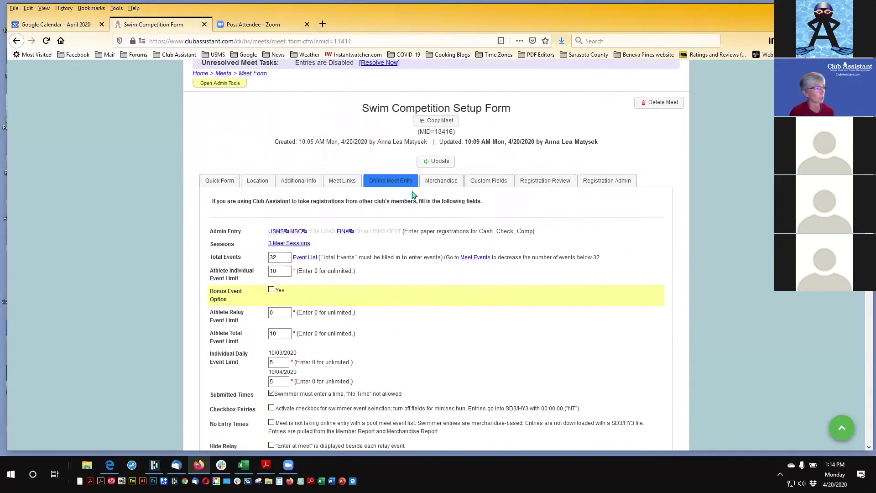
- Look through the Merchandise section, checking the fee type and input type settings of the One-Day and Two-Day Meet Fees
{"action": "scroll", "coordinate": [416, 195], "scroll_direction": "down", "scroll_amount": 1}
{"action": "left_click", "coordinate": [443, 136]}
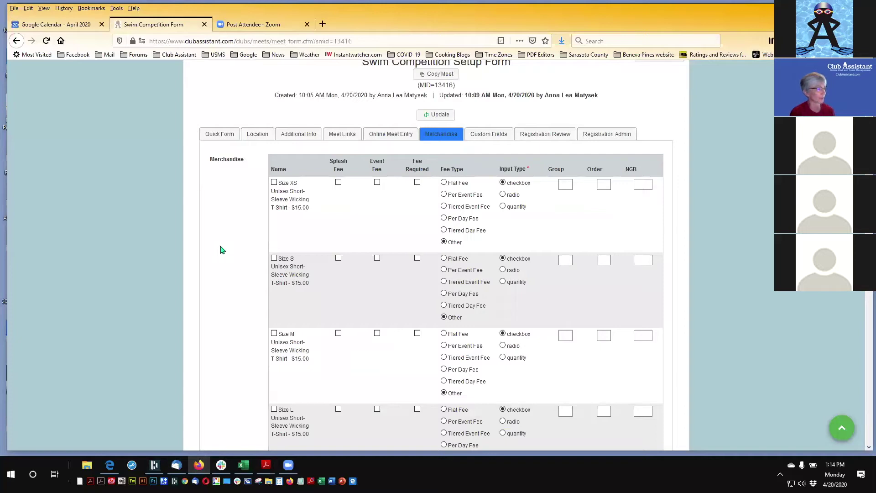
{"action": "scroll", "coordinate": [716, 288], "scroll_direction": "down", "scroll_amount": 10}
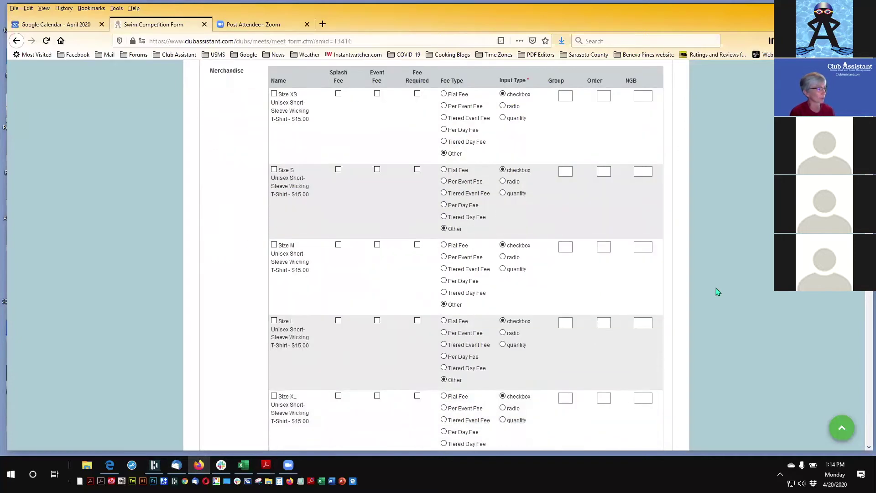
{"action": "scroll", "coordinate": [716, 289], "scroll_direction": "down", "scroll_amount": 10}
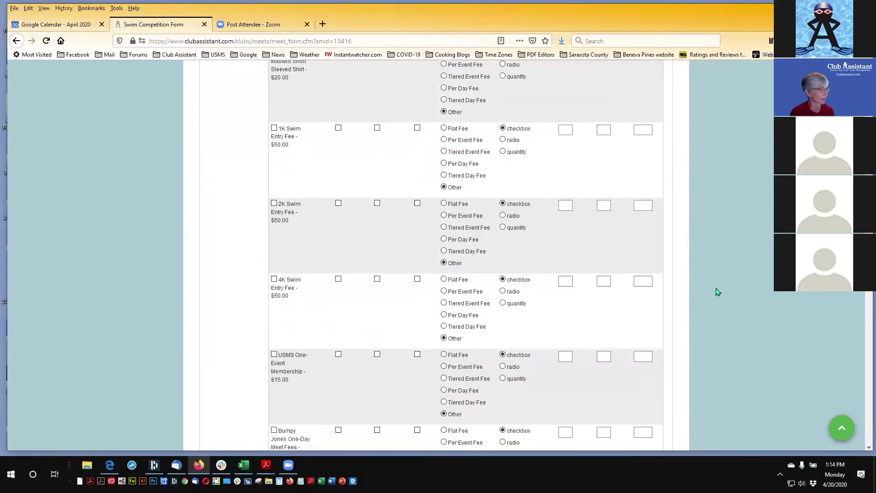
{"action": "scroll", "coordinate": [716, 288], "scroll_direction": "down", "scroll_amount": 2}
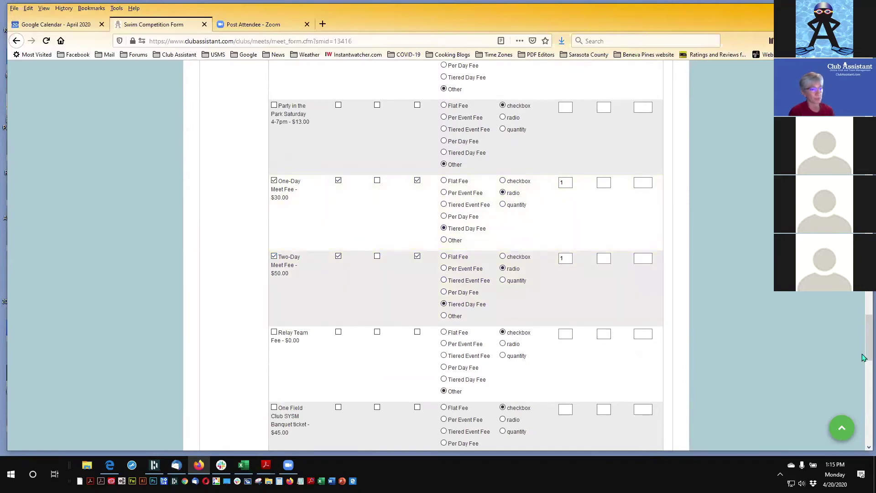
{"action": "left_click_drag", "start_coordinate": [864, 356], "coordinate": [864, 102]}
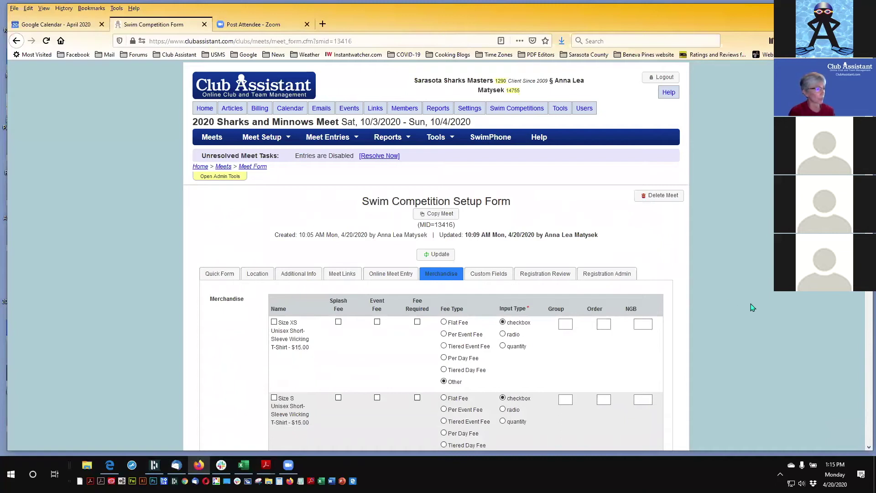
- Display the Emergency Contact and Emergency Phone custom fields, save the meet form, and recheck the Custom Fields section
{"action": "scroll", "coordinate": [754, 303], "scroll_direction": "down", "scroll_amount": 2}
{"action": "scroll", "coordinate": [754, 306], "scroll_direction": "down", "scroll_amount": 1}
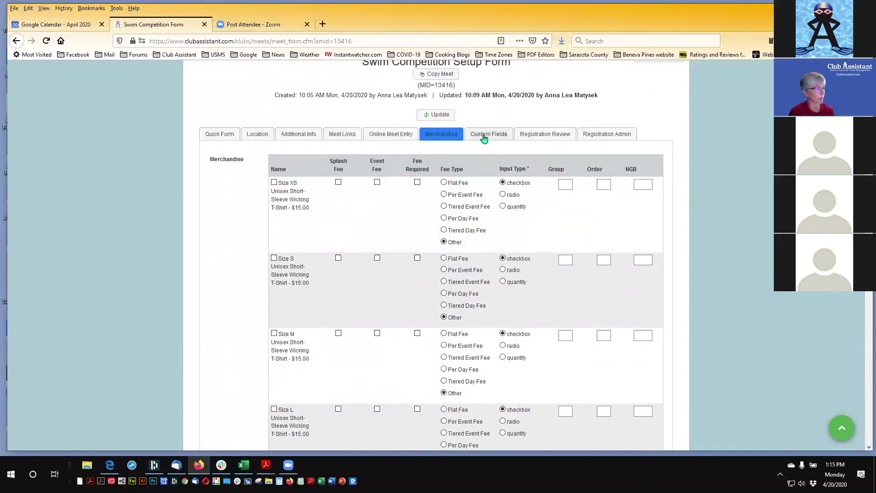
{"action": "left_click", "coordinate": [484, 136]}
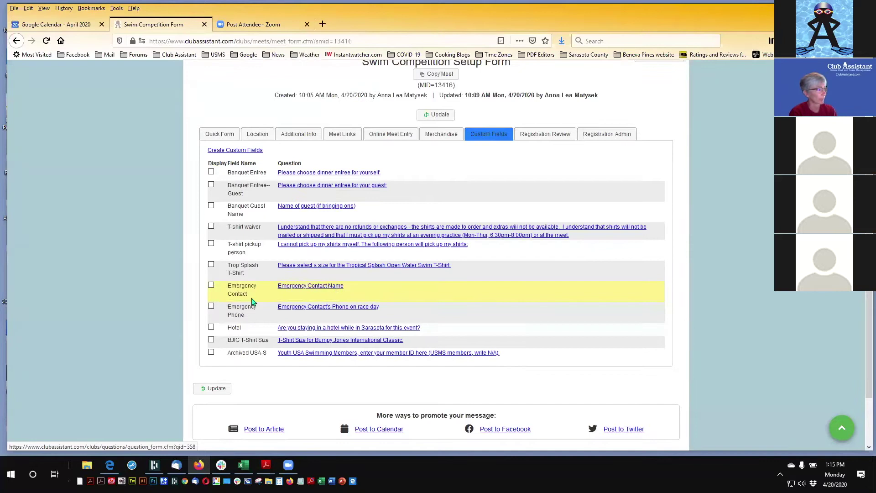
{"action": "left_click", "coordinate": [210, 286]}
{"action": "left_click", "coordinate": [211, 306]}
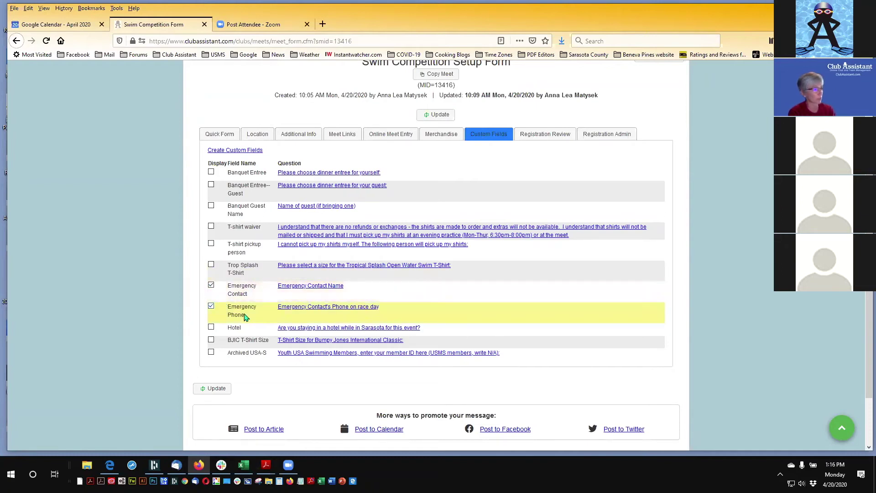
{"action": "left_click", "coordinate": [211, 389]}
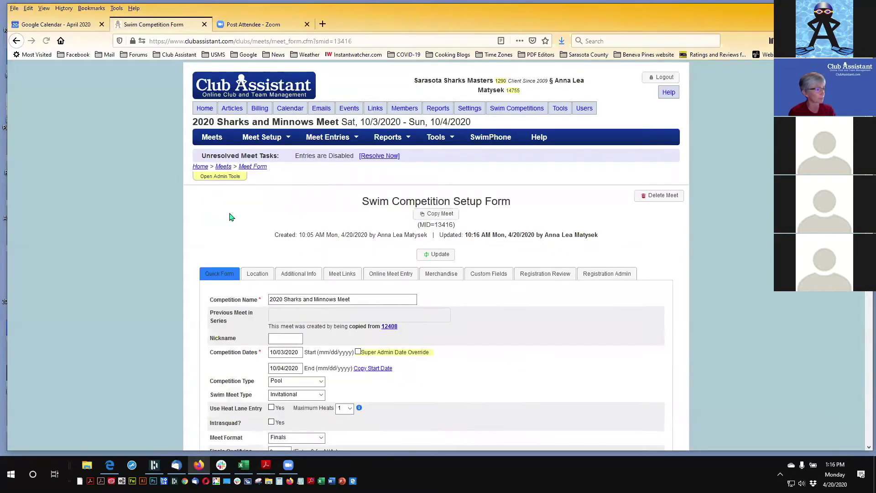
{"action": "scroll", "coordinate": [578, 325], "scroll_direction": "down", "scroll_amount": 2}
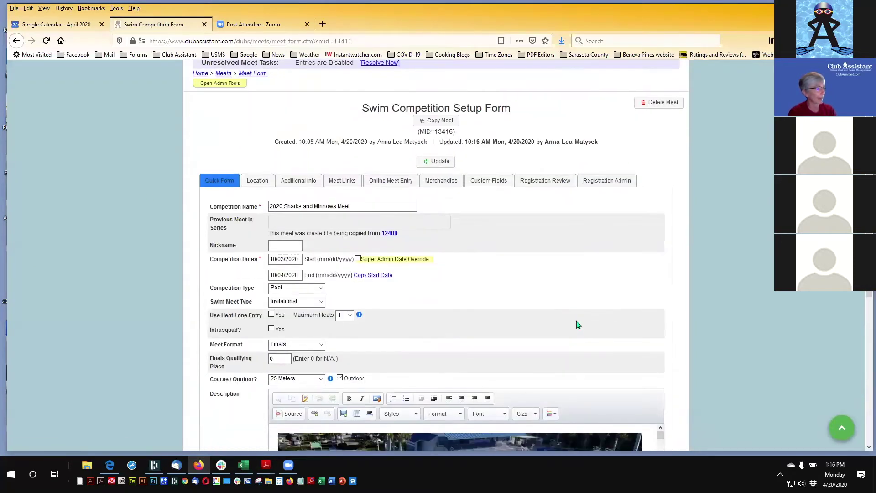
{"action": "left_click", "coordinate": [497, 182]}
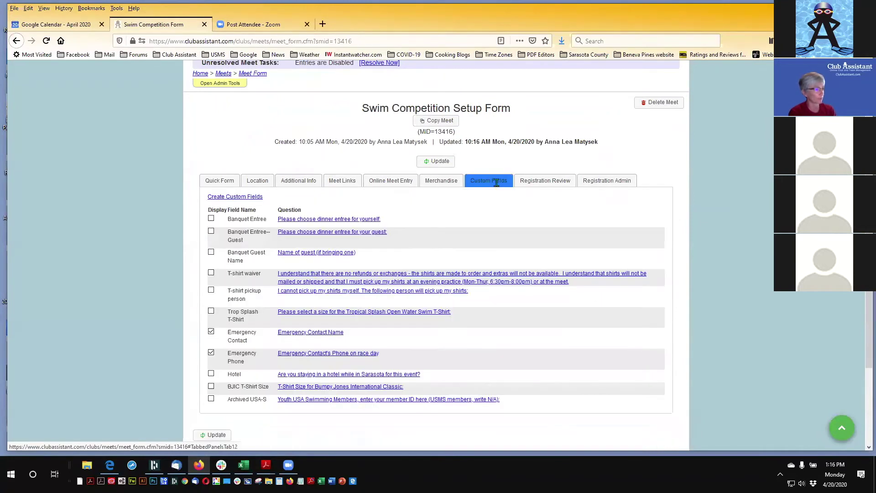
- From Registration Review, open the publication link to Swim Competition Information in a new browser tab and switch to it
{"action": "left_click", "coordinate": [540, 186]}
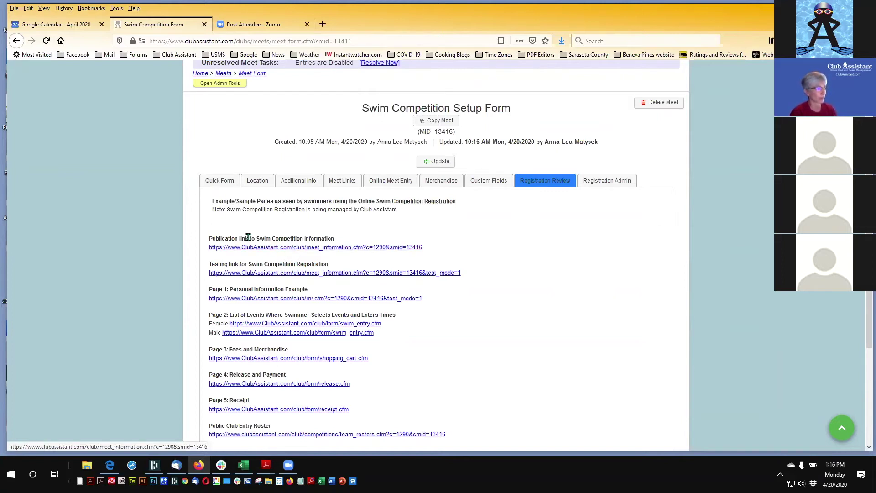
{"action": "left_click_drag", "start_coordinate": [211, 238], "coordinate": [421, 240]}
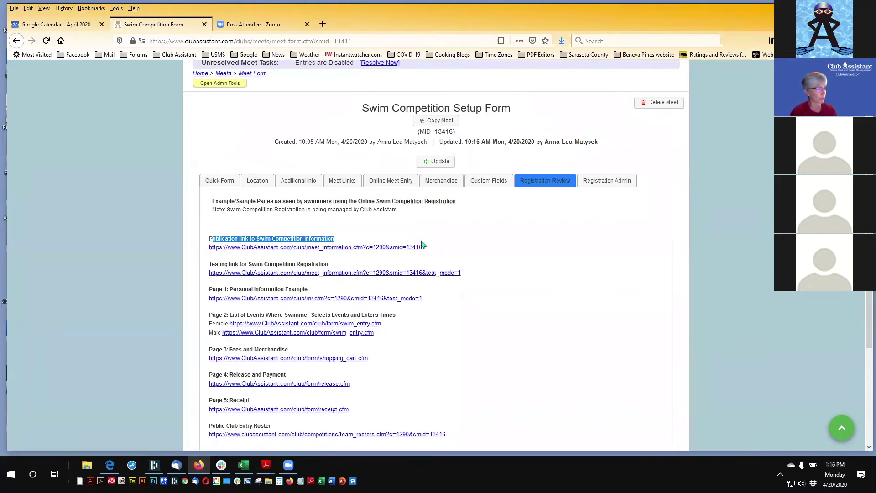
{"action": "left_click", "coordinate": [338, 231]}
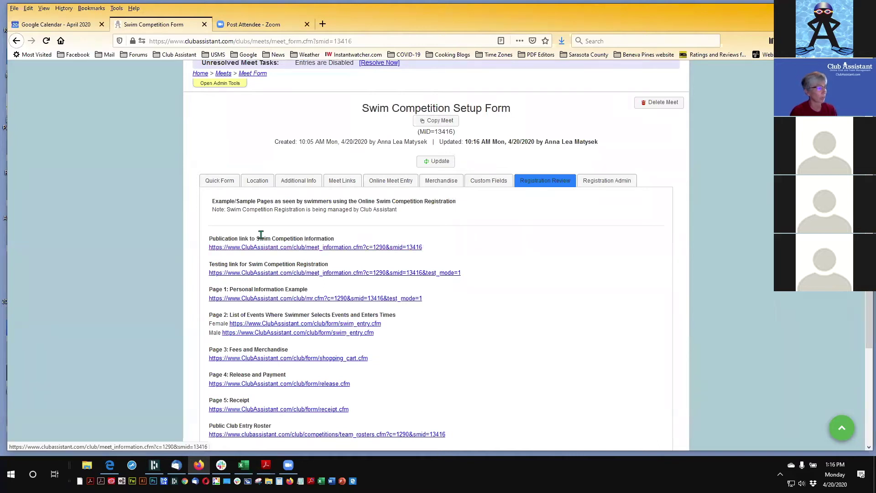
{"action": "right_click", "coordinate": [346, 251]}
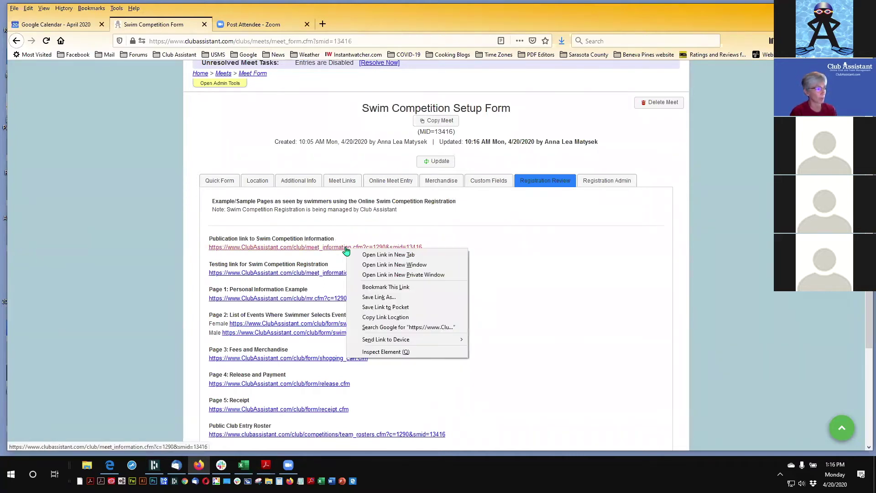
{"action": "left_click", "coordinate": [372, 255]}
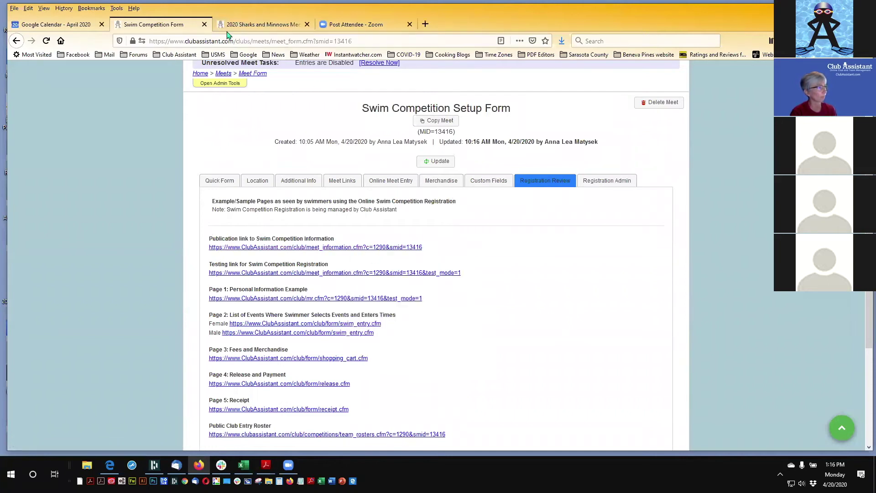
{"action": "left_click", "coordinate": [242, 28]}
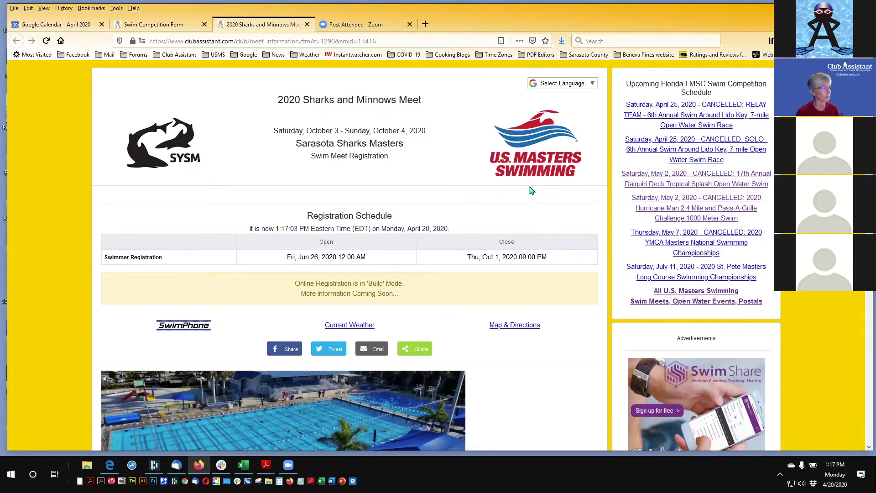
- Check the public page's meet name, competition dates, swimmer registration open and close times, and registration mode notice
{"action": "left_click_drag", "start_coordinate": [278, 99], "coordinate": [416, 111]}
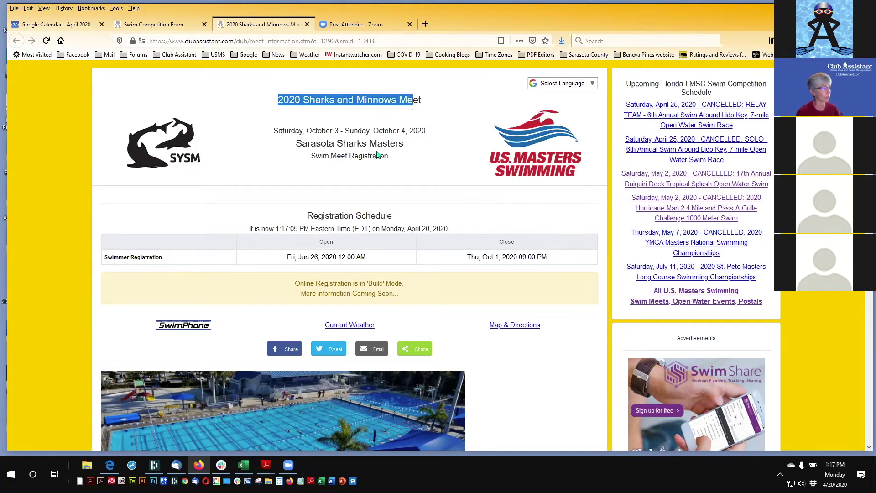
{"action": "left_click", "coordinate": [280, 133]}
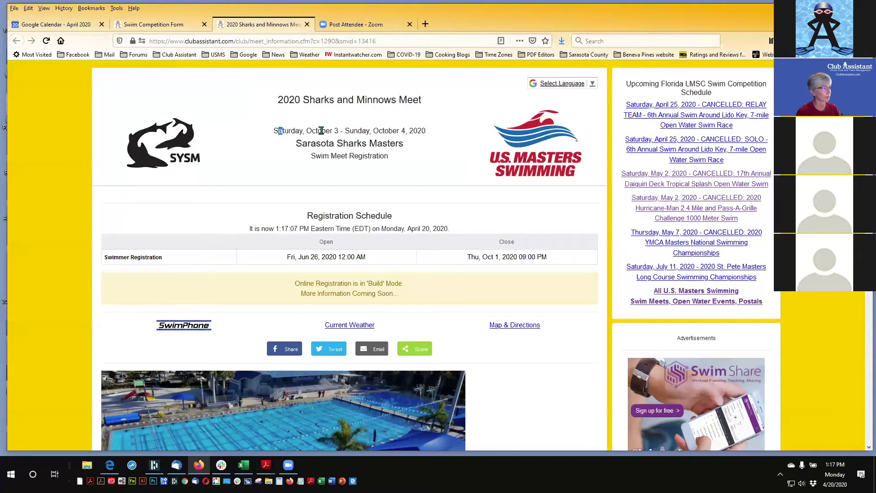
{"action": "scroll", "coordinate": [386, 228], "scroll_direction": "down", "scroll_amount": 3}
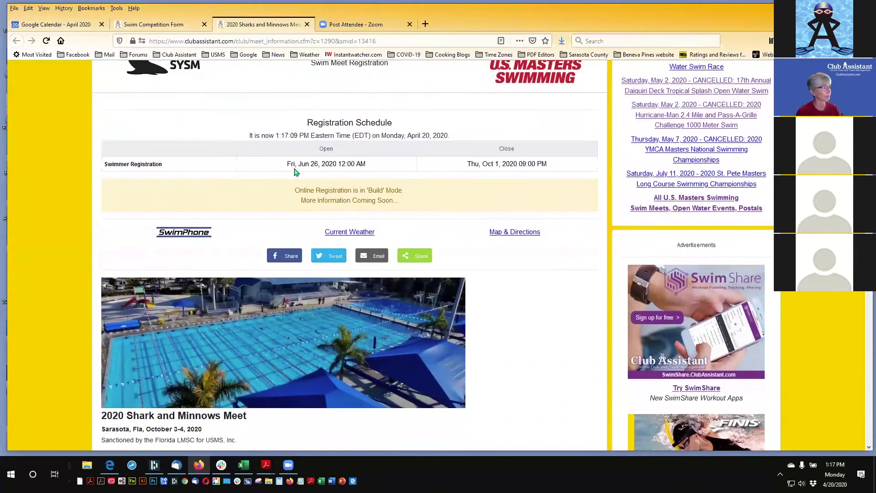
{"action": "left_click_drag", "start_coordinate": [289, 164], "coordinate": [369, 165]}
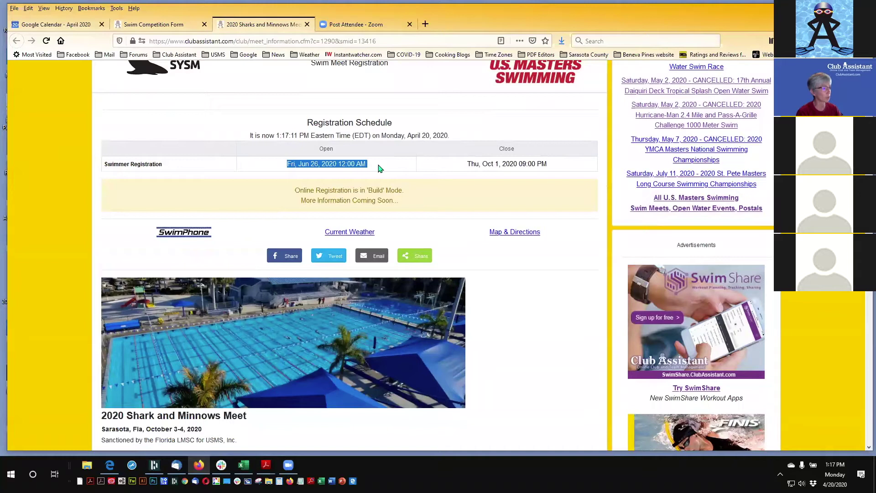
{"action": "left_click_drag", "start_coordinate": [470, 165], "coordinate": [552, 171]}
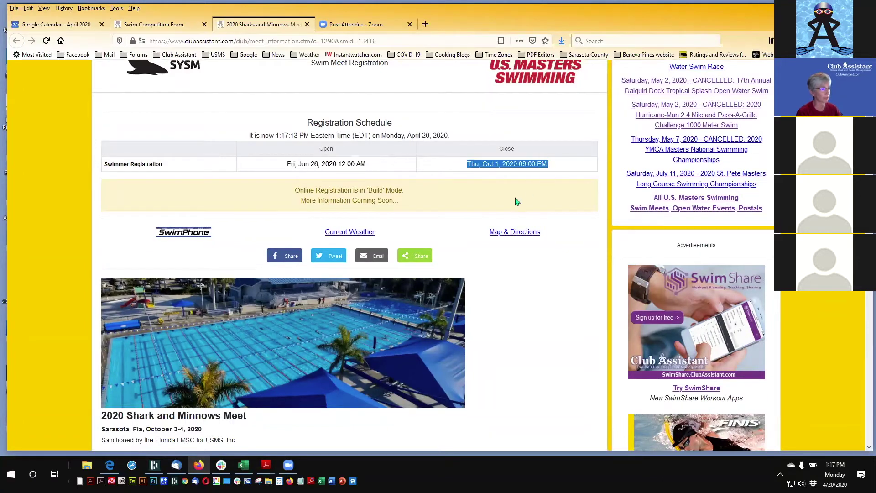
{"action": "left_click", "coordinate": [597, 260]}
{"action": "left_click_drag", "start_coordinate": [294, 191], "coordinate": [420, 197]}
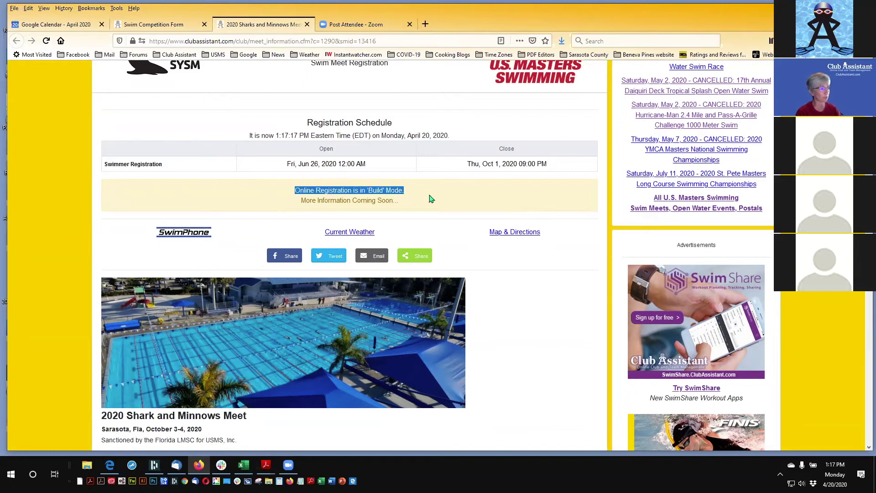
{"action": "left_click", "coordinate": [593, 289]}
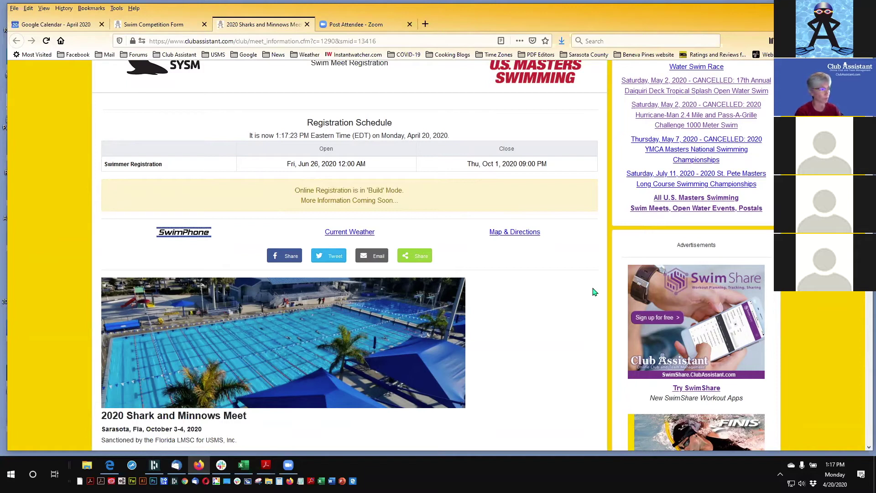
- Check the description's title and date lines and the session schedule under Dates & Times for outdated details
{"action": "scroll", "coordinate": [589, 288], "scroll_direction": "down", "scroll_amount": 3}
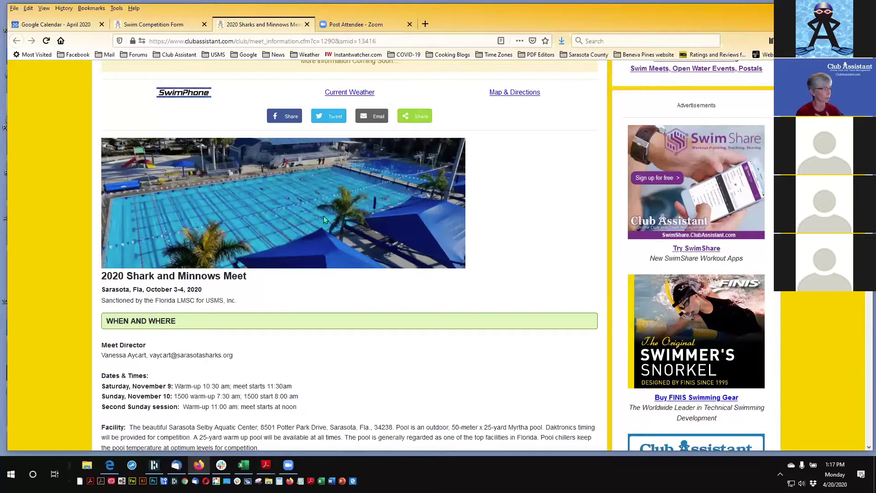
{"action": "scroll", "coordinate": [324, 215], "scroll_direction": "down", "scroll_amount": 3}
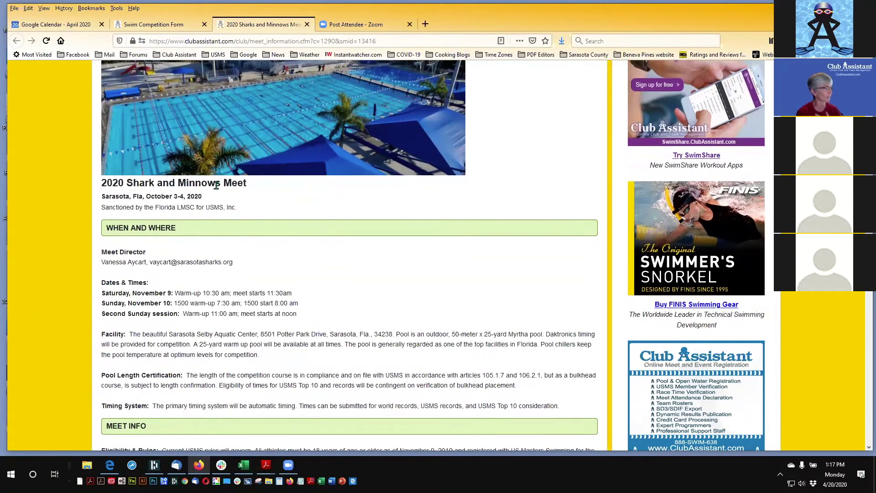
{"action": "scroll", "coordinate": [238, 249], "scroll_direction": "down", "scroll_amount": 1}
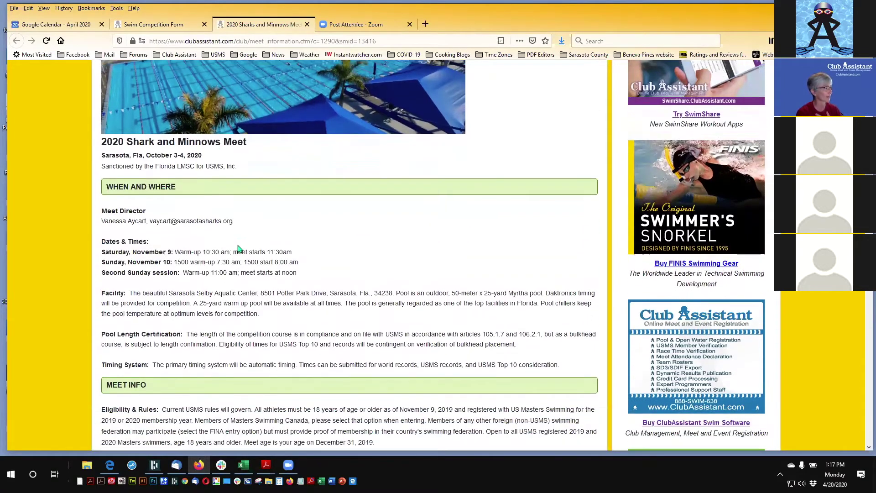
{"action": "left_click_drag", "start_coordinate": [102, 136], "coordinate": [213, 156]}
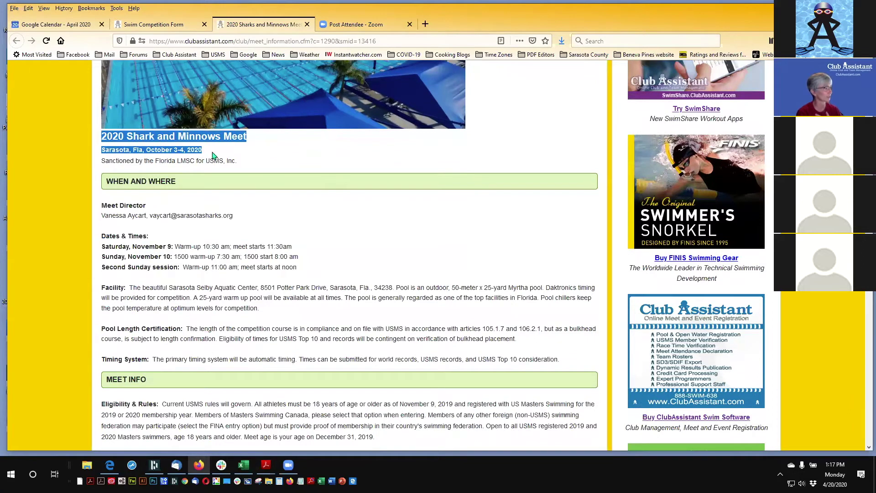
{"action": "left_click", "coordinate": [102, 246]}
{"action": "left_click_drag", "start_coordinate": [102, 246], "coordinate": [312, 273]}
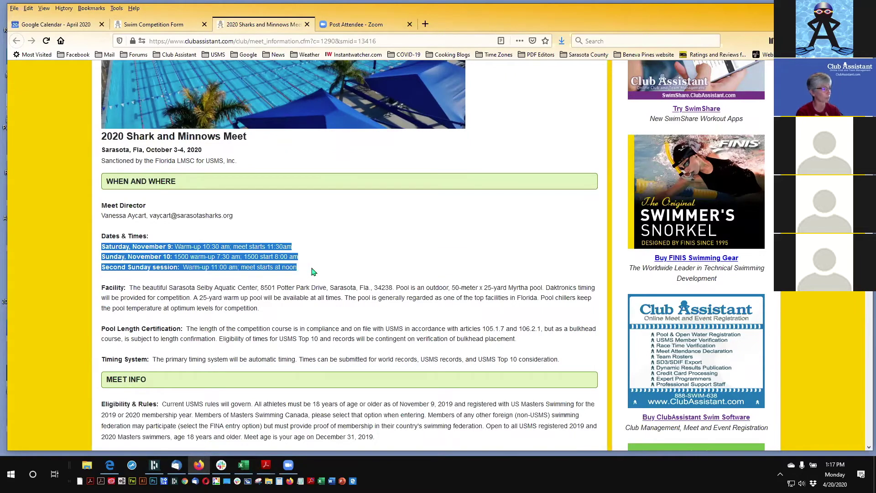
{"action": "left_click", "coordinate": [374, 257]}
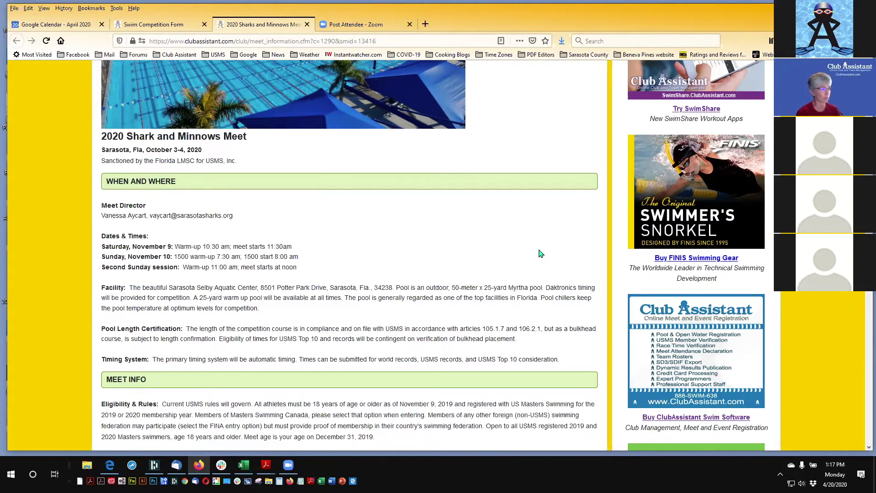
- Read through the Meet Info section and the Order of Events with Breaks for both days on the public page
{"action": "scroll", "coordinate": [539, 254], "scroll_direction": "down", "scroll_amount": 7}
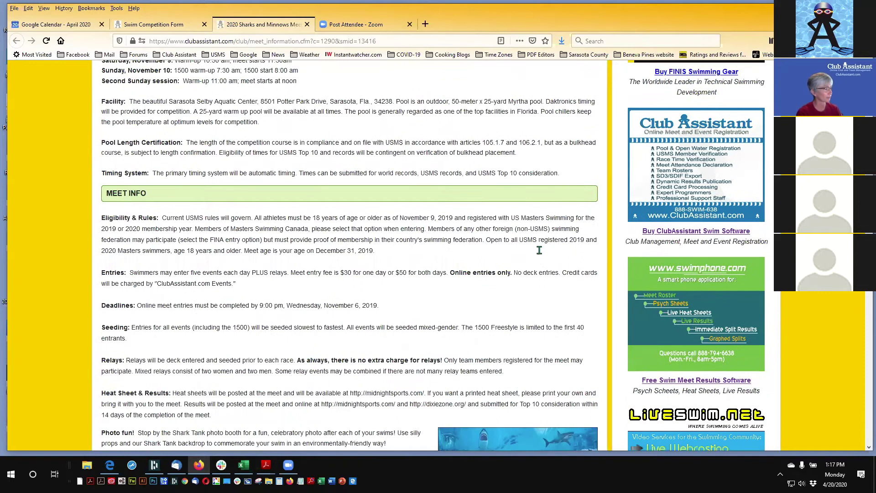
{"action": "scroll", "coordinate": [540, 254], "scroll_direction": "down", "scroll_amount": 6}
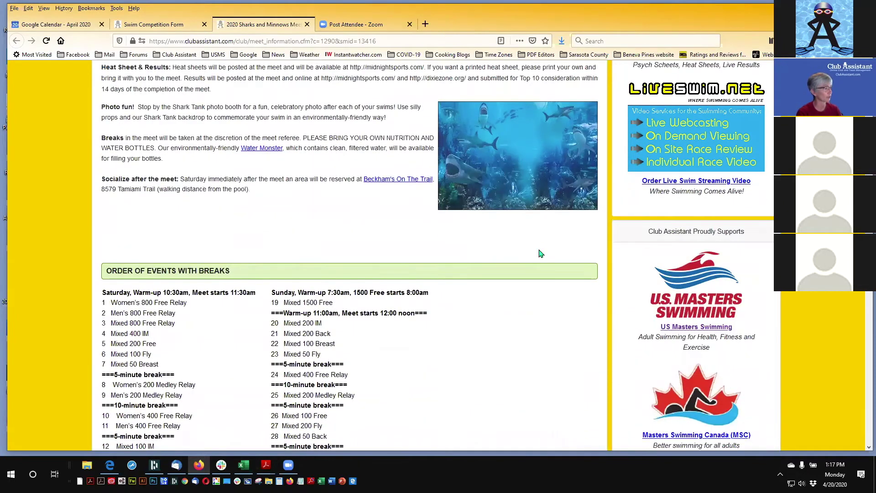
{"action": "scroll", "coordinate": [525, 254], "scroll_direction": "down", "scroll_amount": 1}
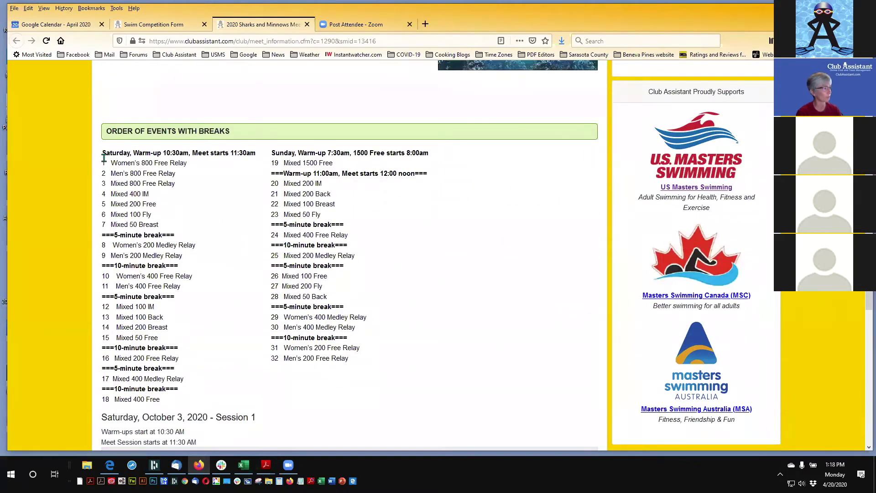
{"action": "left_click_drag", "start_coordinate": [103, 152], "coordinate": [358, 373]}
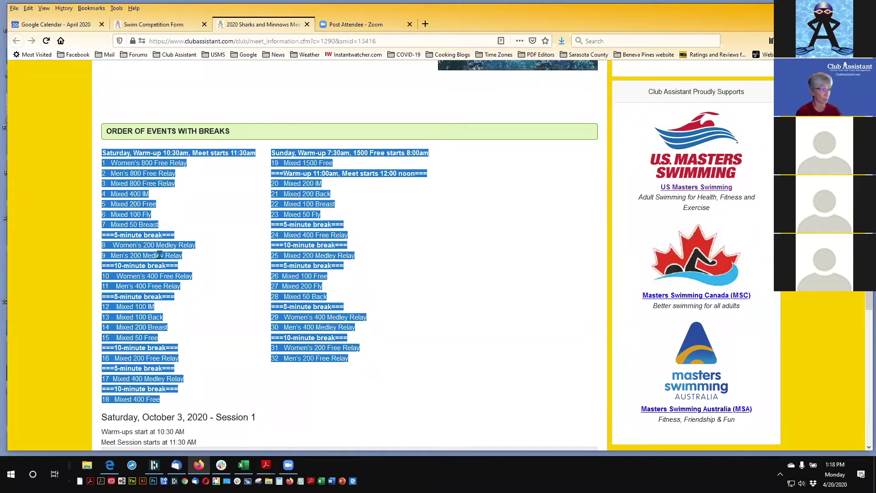
{"action": "left_click", "coordinate": [538, 302]}
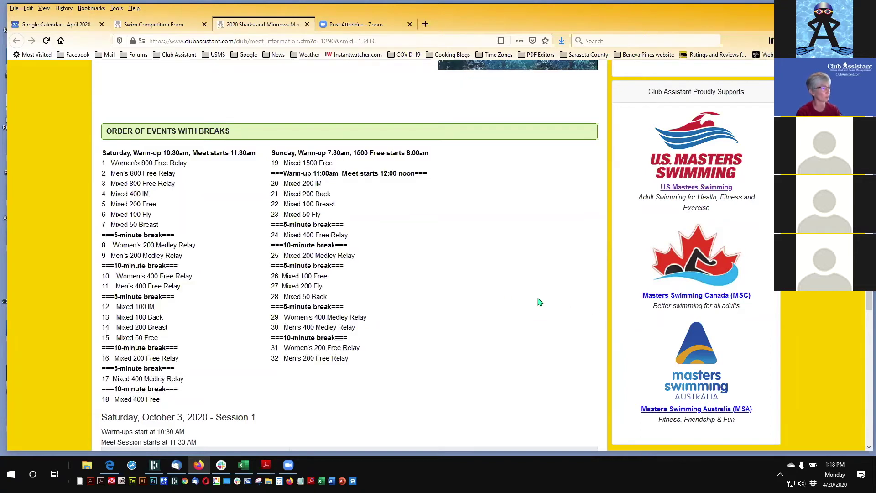
- Check the dates, warm-up and start times, and event tables for the Saturday and Sunday sessions down to the end of the public page
{"action": "scroll", "coordinate": [539, 302], "scroll_direction": "down", "scroll_amount": 10}
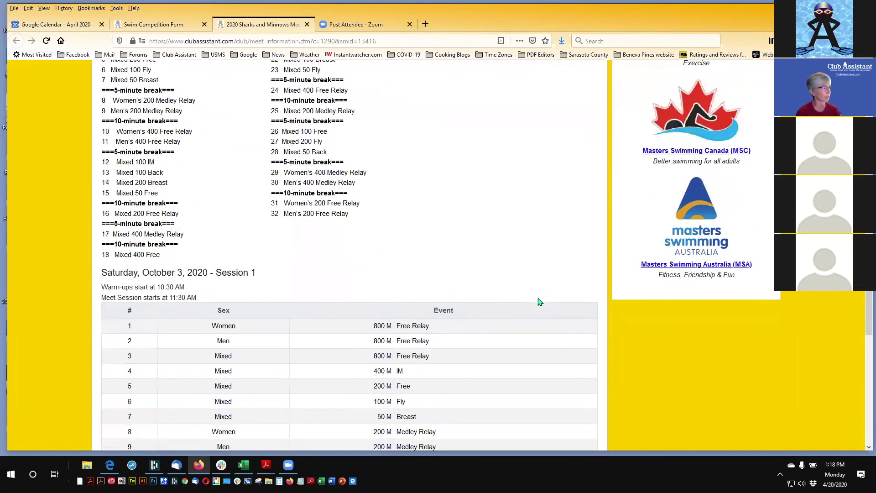
{"action": "scroll", "coordinate": [538, 302], "scroll_direction": "up", "scroll_amount": 3}
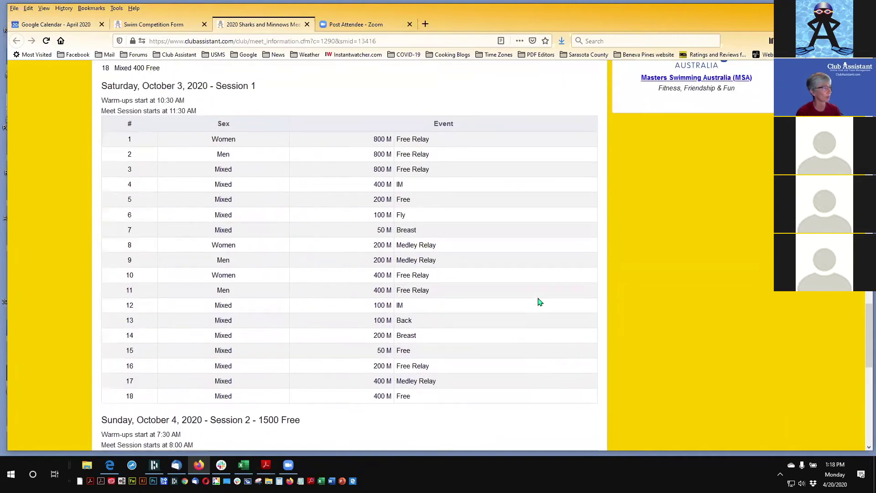
{"action": "left_click_drag", "start_coordinate": [101, 88], "coordinate": [276, 118]}
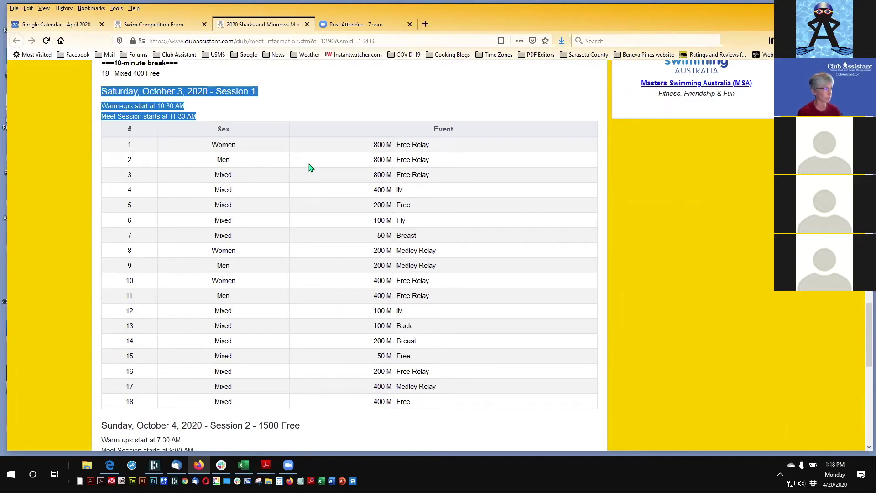
{"action": "left_click", "coordinate": [543, 235]}
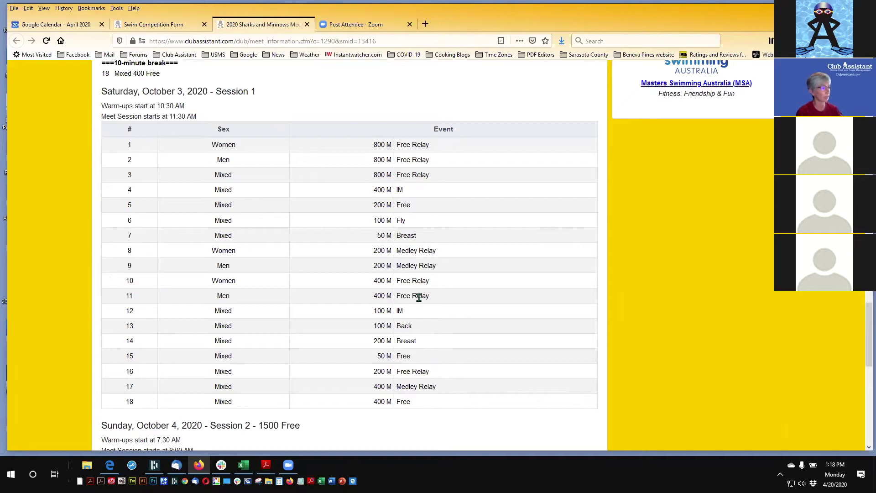
{"action": "scroll", "coordinate": [437, 292], "scroll_direction": "down", "scroll_amount": 1}
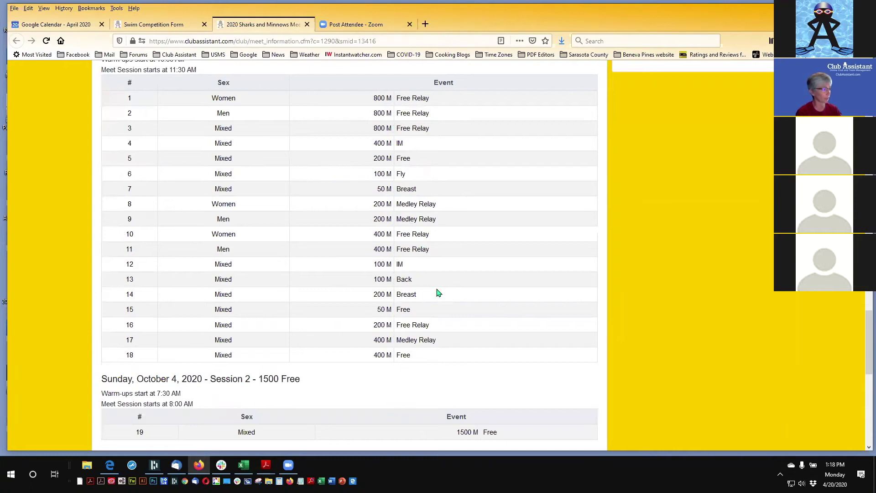
{"action": "scroll", "coordinate": [437, 292], "scroll_direction": "down", "scroll_amount": 4}
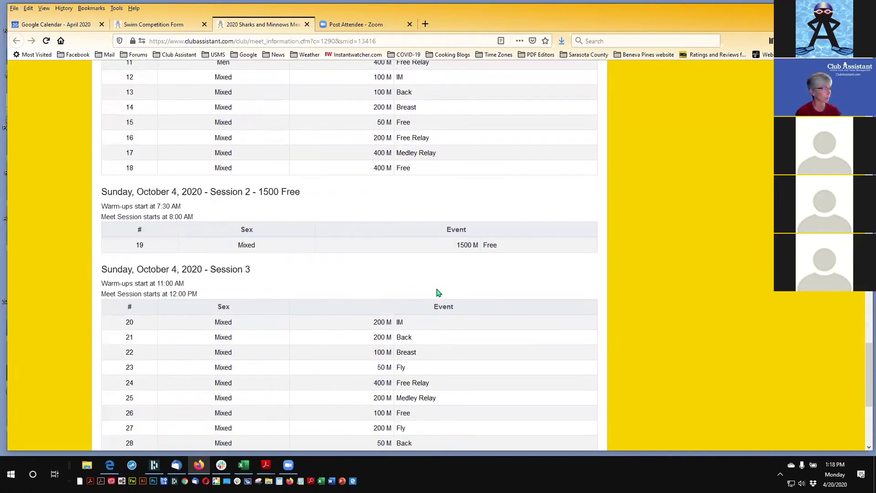
{"action": "scroll", "coordinate": [437, 292], "scroll_direction": "down", "scroll_amount": 5}
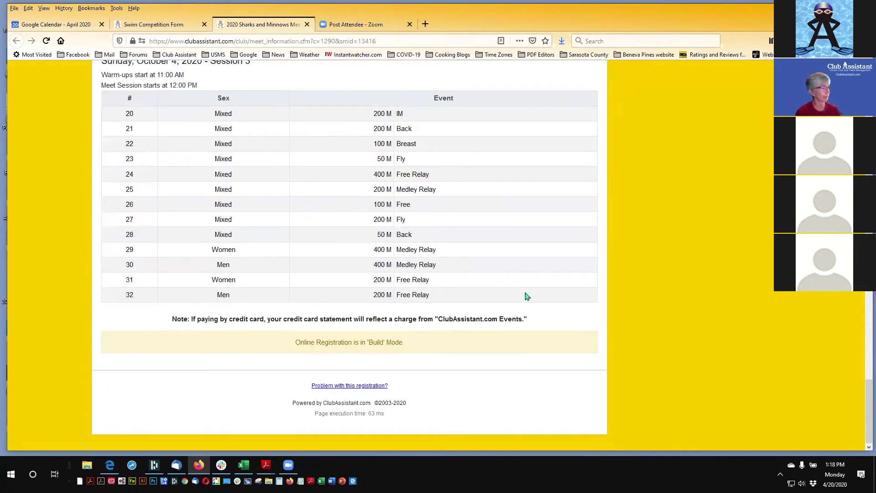
- Go back over the public page and review the online registration mode notice beneath the Registration Schedule
{"action": "scroll", "coordinate": [527, 297], "scroll_direction": "up", "scroll_amount": 20}
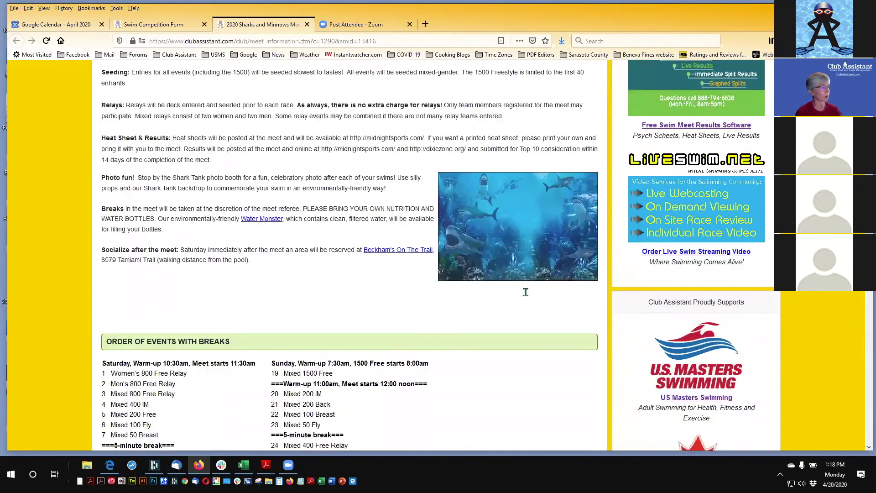
{"action": "scroll", "coordinate": [526, 292], "scroll_direction": "up", "scroll_amount": 7}
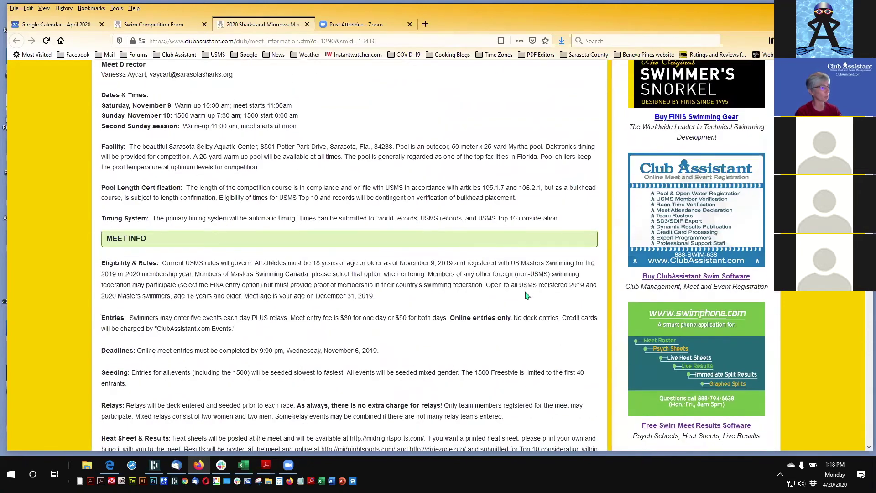
{"action": "scroll", "coordinate": [527, 296], "scroll_direction": "up", "scroll_amount": 10}
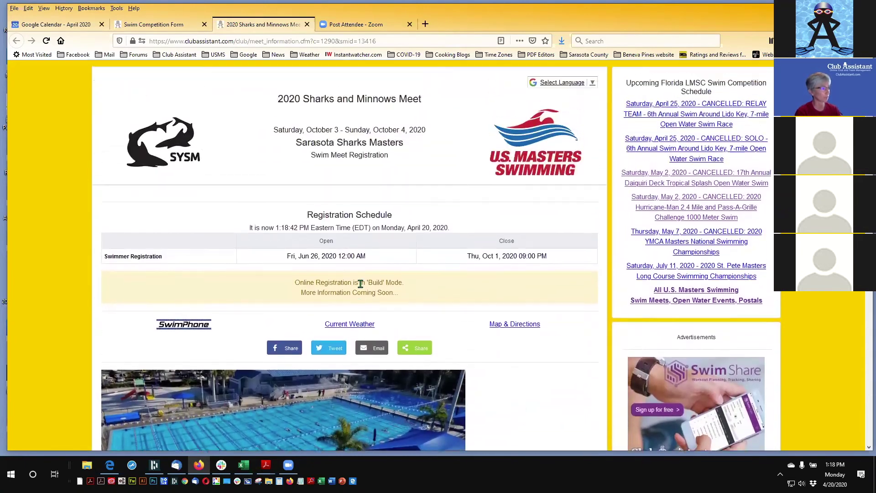
{"action": "triple_click", "coordinate": [353, 282]}
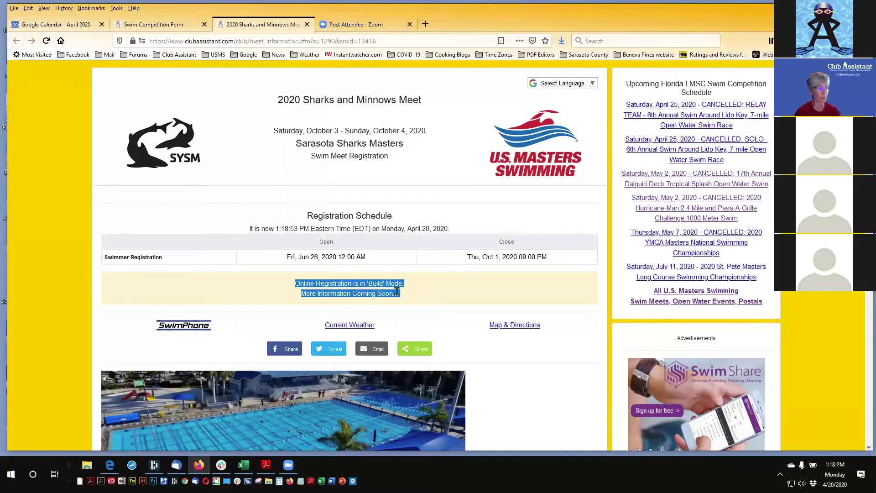
{"action": "left_click", "coordinate": [461, 295]}
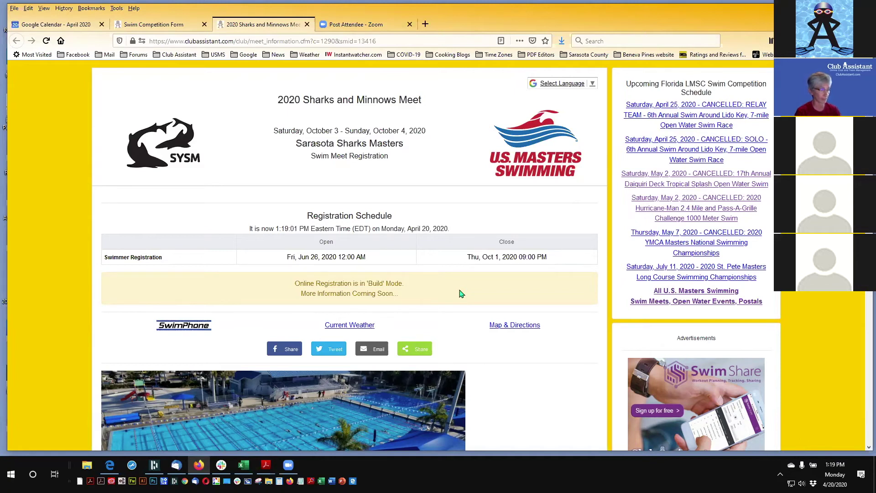
- From Registration Review on the setup form, open the testing link for Swim Competition Registration in a new browser tab and switch to it
{"action": "left_click", "coordinate": [169, 27]}
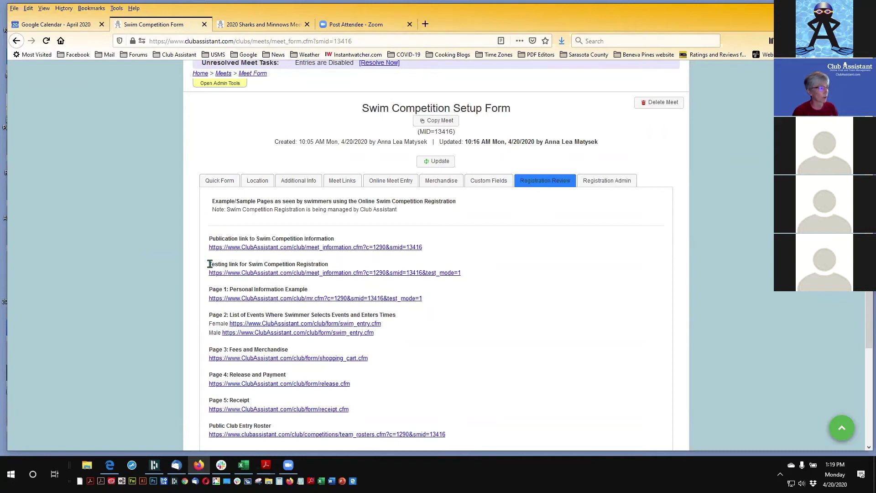
{"action": "left_click_drag", "start_coordinate": [209, 264], "coordinate": [346, 267]}
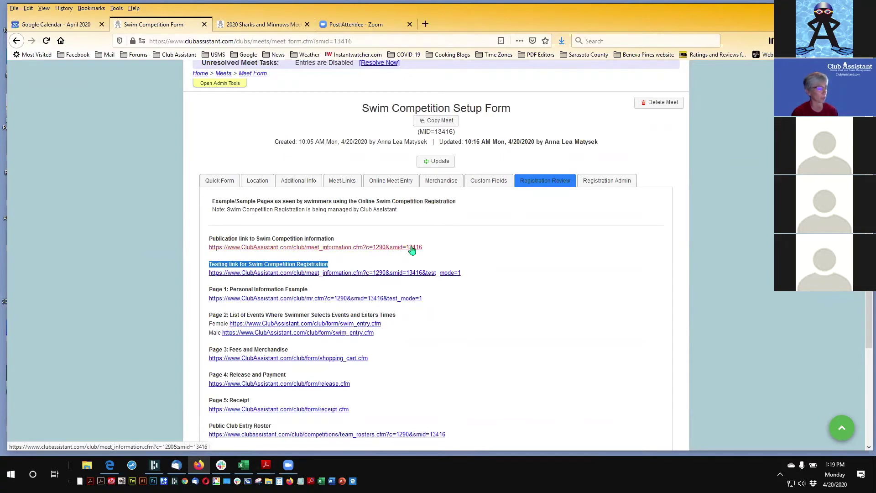
{"action": "left_click", "coordinate": [548, 287]}
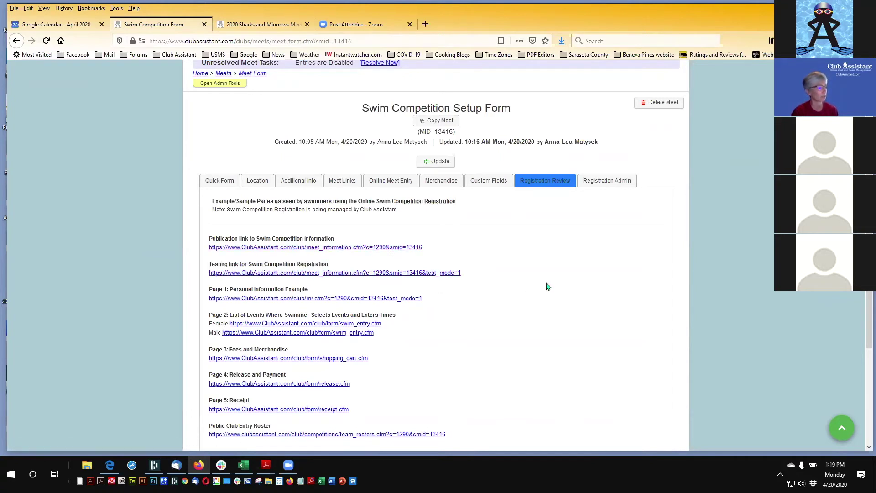
{"action": "right_click", "coordinate": [419, 274]}
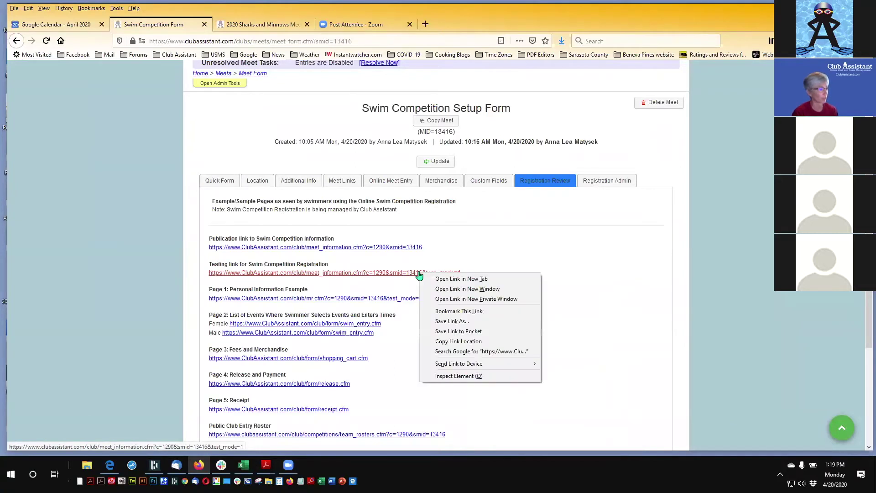
{"action": "left_click", "coordinate": [443, 278]}
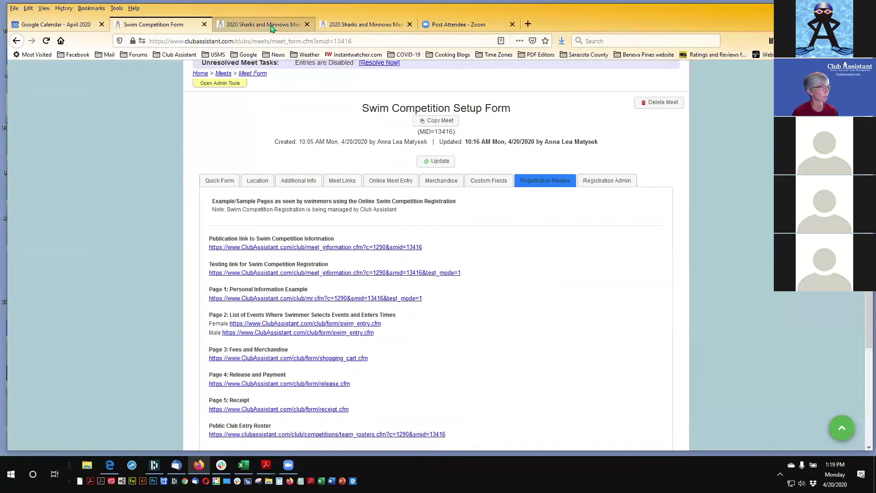
{"action": "left_click", "coordinate": [270, 27]}
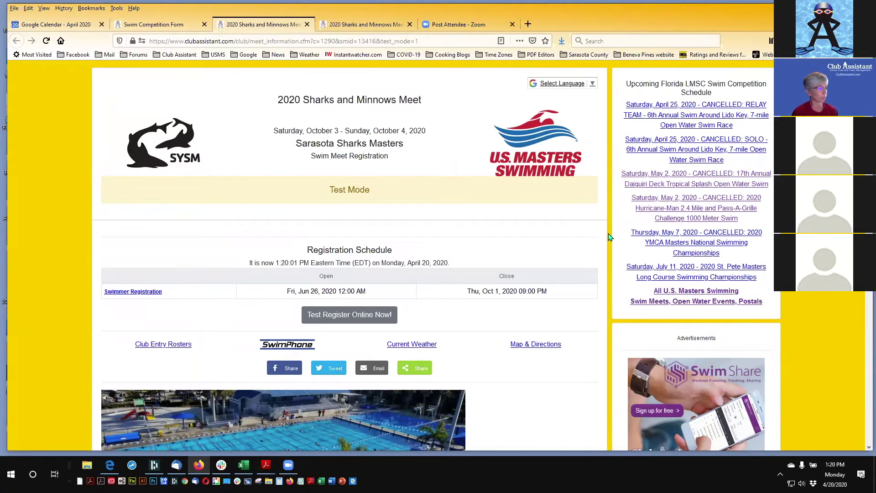
- Start a test online registration from the Test Mode meet page
{"action": "scroll", "coordinate": [609, 237], "scroll_direction": "down", "scroll_amount": 2}
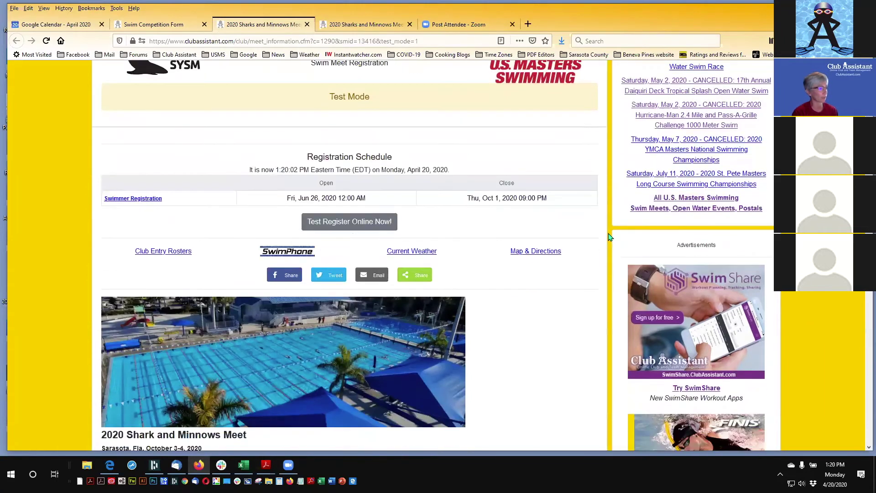
{"action": "left_click", "coordinate": [359, 223]}
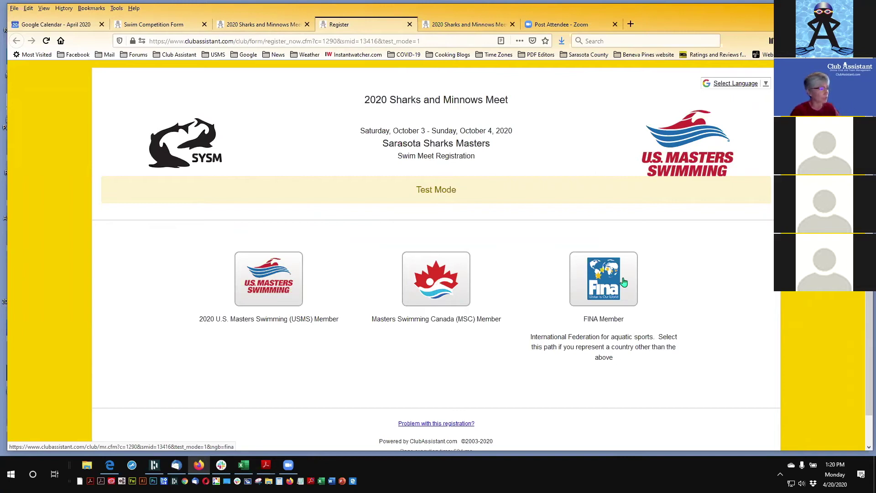
- Look over the USMS Registration Verification form for a 2020 USMS Member and return to the membership choice
{"action": "left_click", "coordinate": [268, 283]}
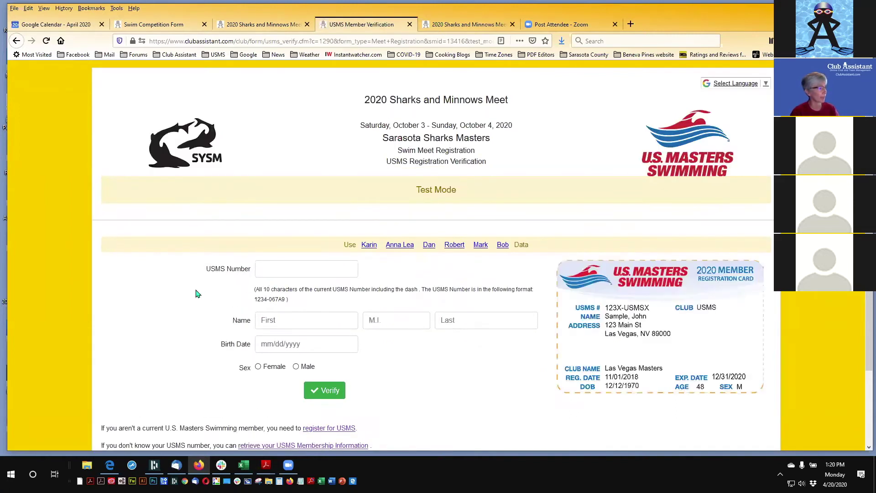
{"action": "scroll", "coordinate": [196, 292], "scroll_direction": "down", "scroll_amount": 1}
{"action": "left_click", "coordinate": [272, 222]}
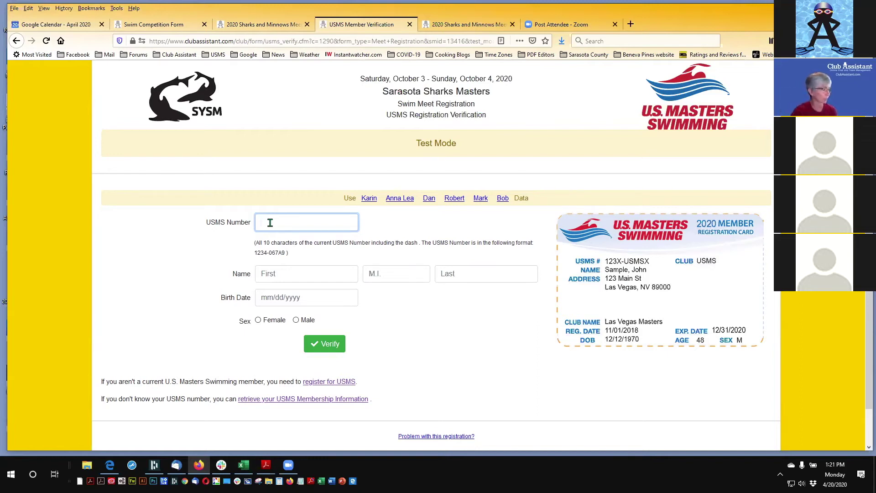
{"action": "left_click", "coordinate": [17, 41]}
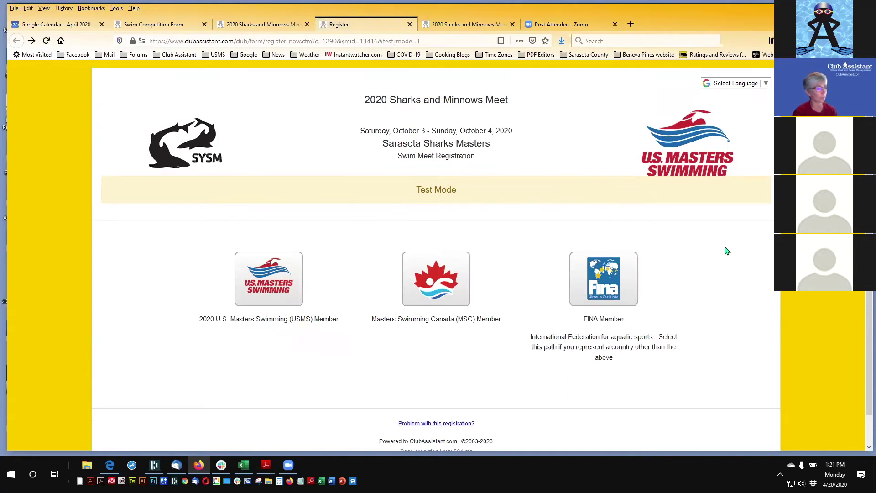
- Choose the FINA Member path and look over the biographical form's testing instructions and fields
{"action": "left_click", "coordinate": [609, 282]}
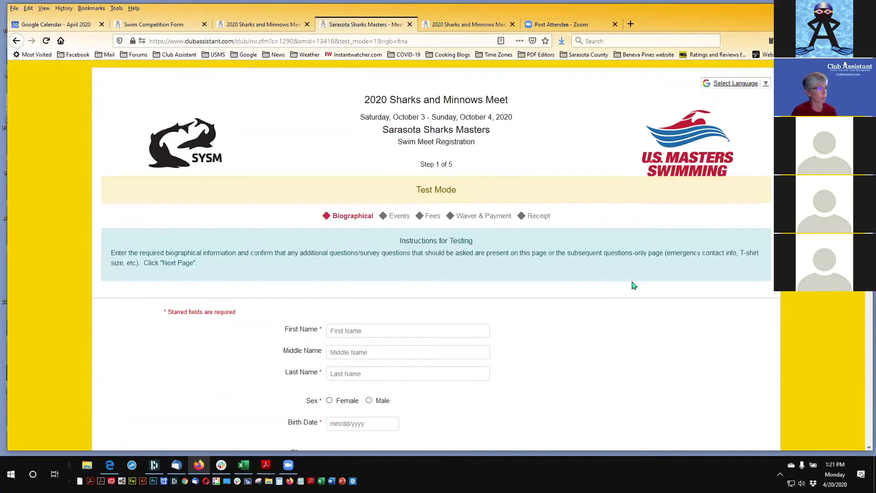
{"action": "scroll", "coordinate": [633, 285], "scroll_direction": "down", "scroll_amount": 1}
{"action": "scroll", "coordinate": [633, 285], "scroll_direction": "up", "scroll_amount": 1}
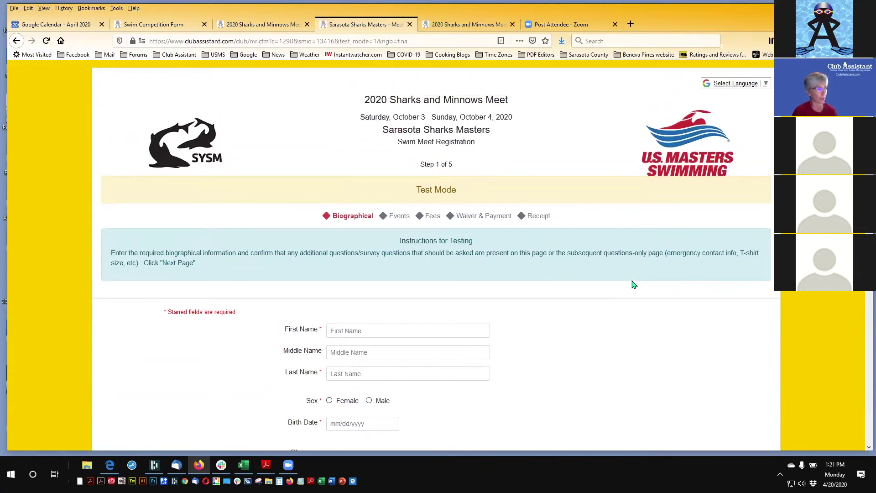
{"action": "scroll", "coordinate": [634, 286], "scroll_direction": "down", "scroll_amount": 4}
{"action": "scroll", "coordinate": [634, 286], "scroll_direction": "up", "scroll_amount": 1}
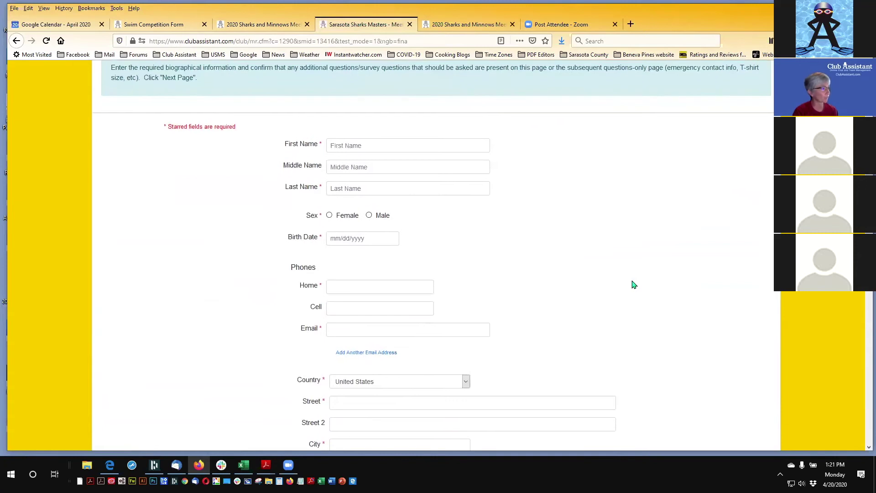
- Fill in the test swimmer's first name, last name and birth date, with sex set to Male
{"action": "left_click", "coordinate": [379, 191]}
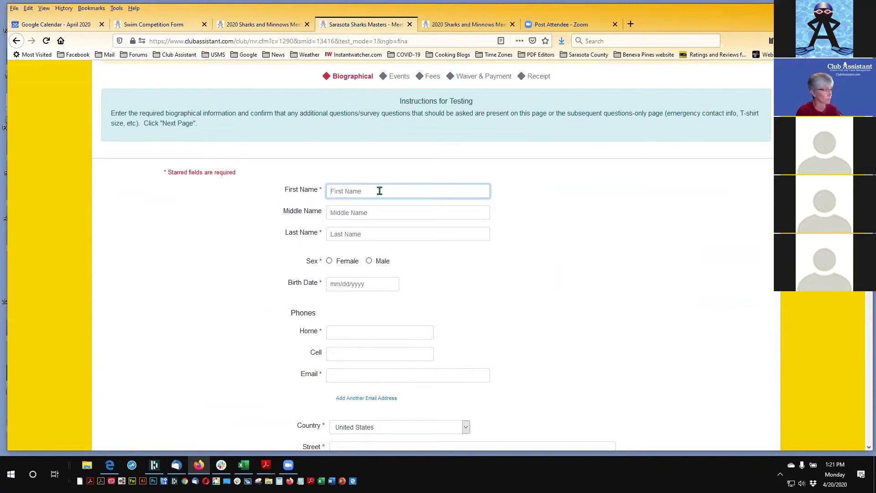
{"action": "type", "text": "Micke"}
{"action": "key", "text": "Tab"}
{"action": "key", "text": "Tab"}
{"action": "type", "text": "Mouse"}
{"action": "key", "text": "Tab"}
{"action": "key", "text": "Tab"}
{"action": "key", "text": "Tab"}
{"action": "type", "text": "01/01/1958"}
{"action": "key", "text": "Tab"}
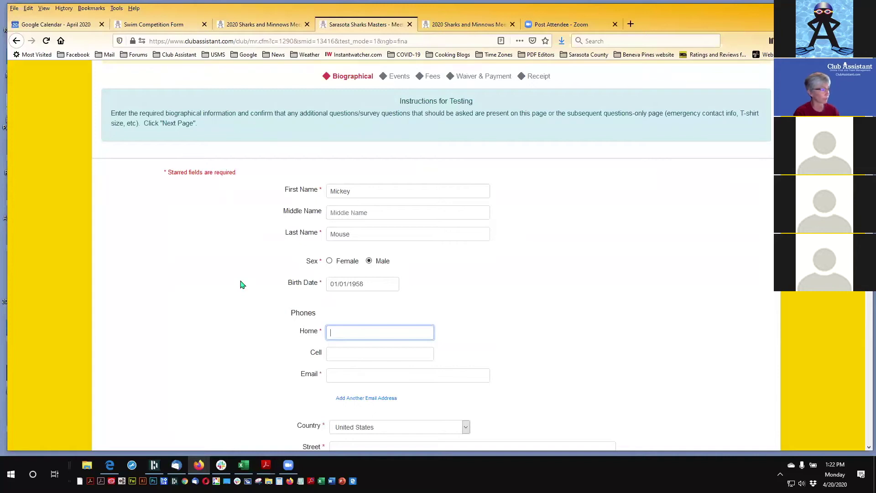
- Fill in the test swimmer's home phone number and e-mail address using the saved entries
{"action": "scroll", "coordinate": [241, 285], "scroll_direction": "down", "scroll_amount": 2}
{"action": "left_click", "coordinate": [348, 284]}
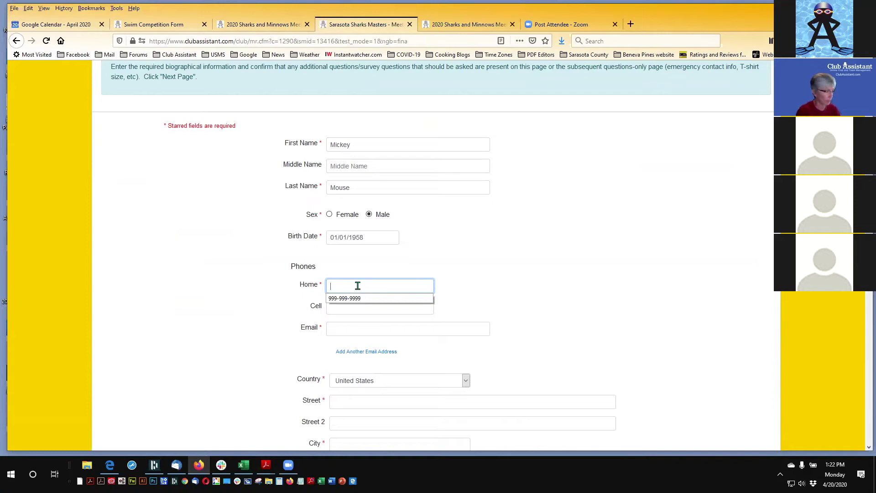
{"action": "left_click", "coordinate": [361, 298]}
{"action": "left_click", "coordinate": [360, 330]}
{"action": "type", "text": "anna"}
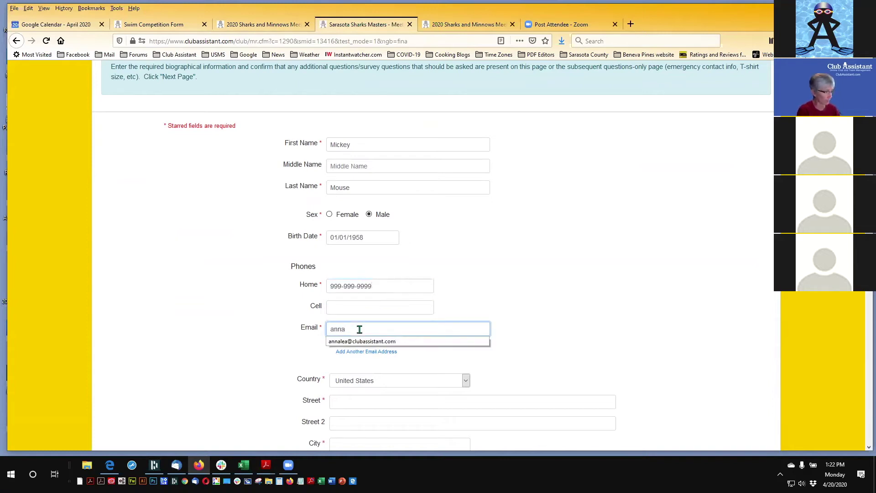
{"action": "left_click", "coordinate": [363, 342]}
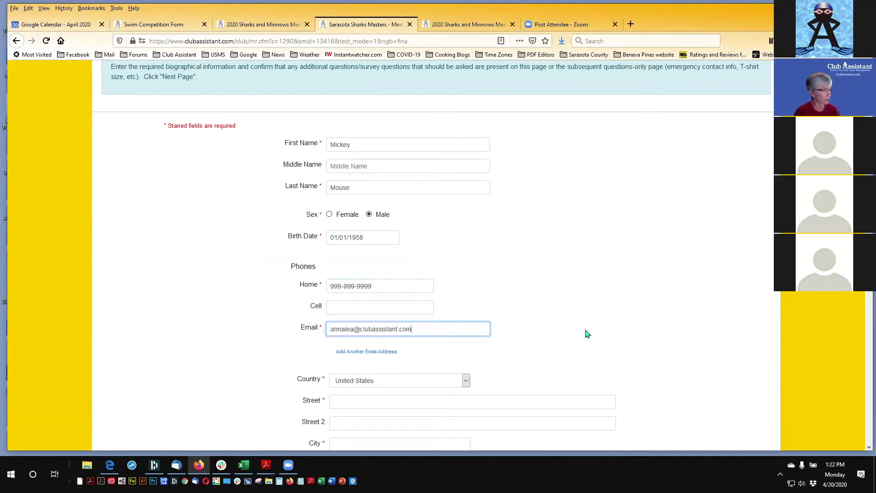
- Set the country in the test swimmer's address to Bahamas
{"action": "scroll", "coordinate": [586, 330], "scroll_direction": "down", "scroll_amount": 3}
{"action": "scroll", "coordinate": [586, 329], "scroll_direction": "down", "scroll_amount": 1}
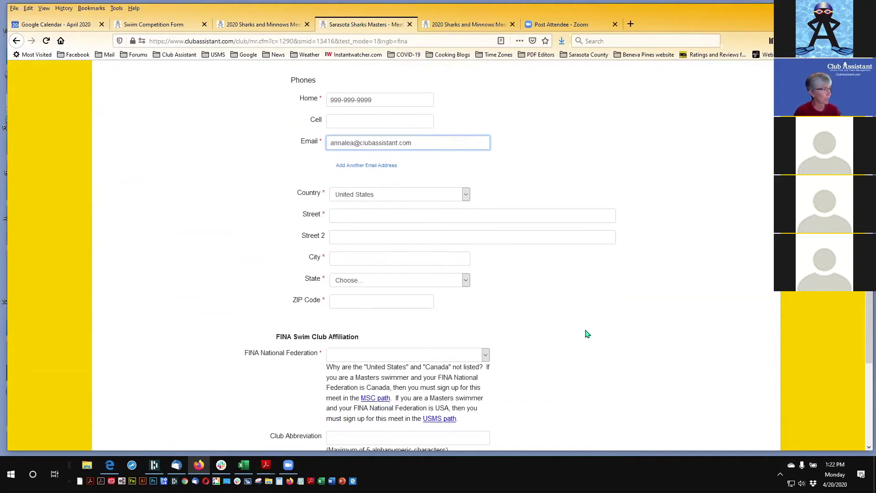
{"action": "left_click", "coordinate": [466, 195]}
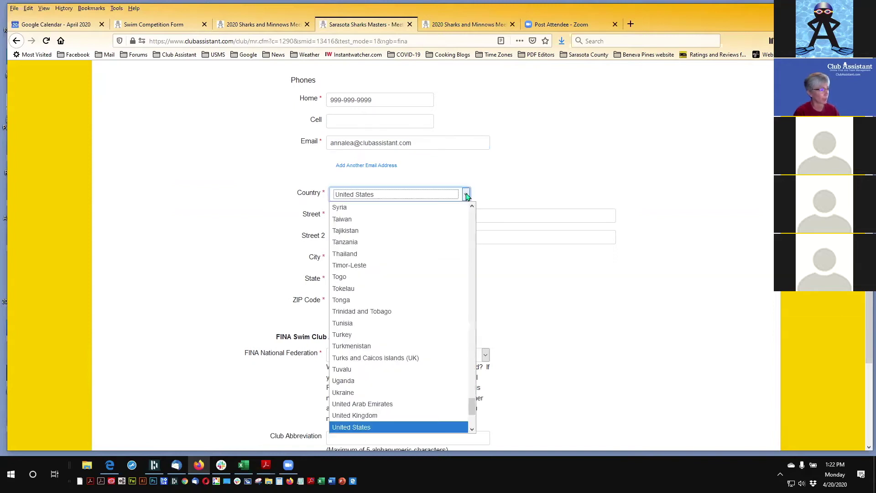
{"action": "left_click_drag", "start_coordinate": [472, 407], "coordinate": [465, 231]}
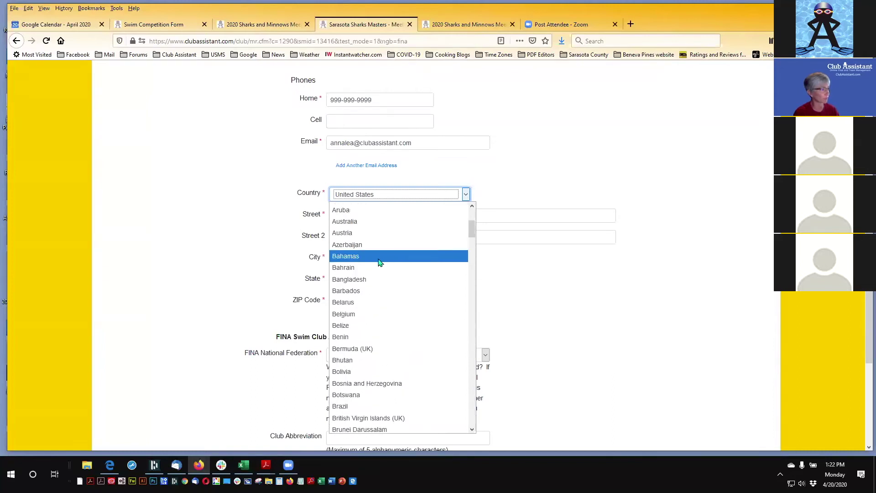
{"action": "left_click", "coordinate": [356, 258]}
- Fill in the test swimmer's street address, city, state or province and postal code
{"action": "left_click", "coordinate": [392, 213]}
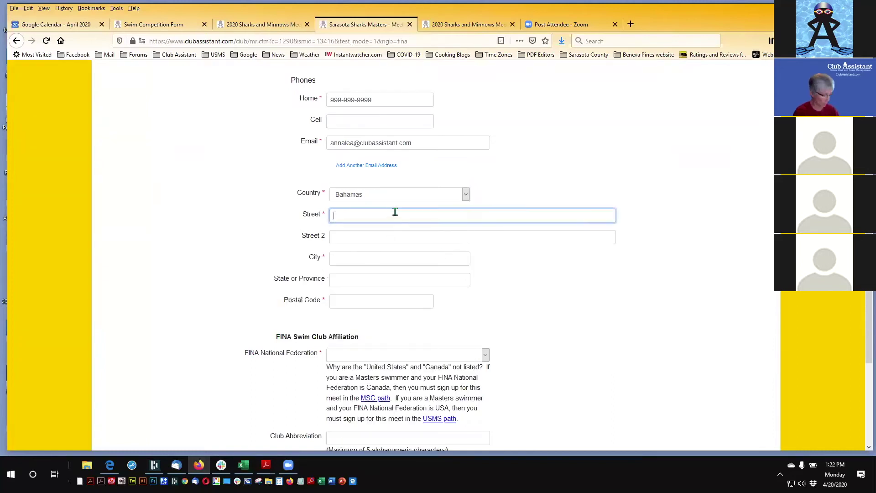
{"action": "type", "text": "123"}
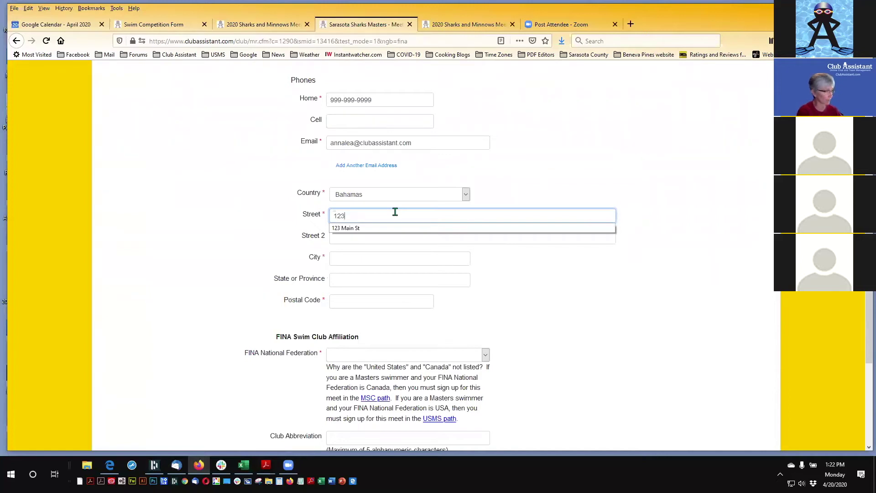
{"action": "left_click", "coordinate": [360, 229]}
{"action": "left_click", "coordinate": [369, 258]}
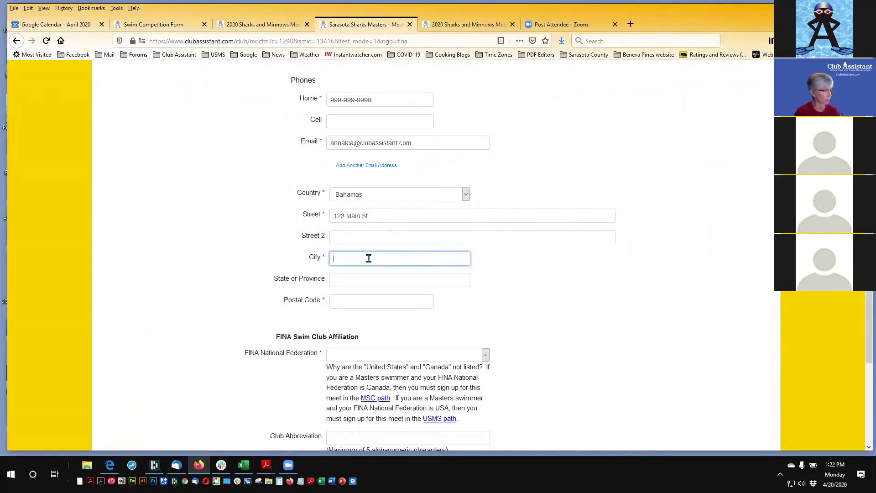
{"action": "type", "text": "Orlando"}
{"action": "key", "text": "Tab"}
{"action": "type", "text": "FL"}
{"action": "key", "text": "Tab"}
{"action": "type", "text": "3344"}
{"action": "left_click", "coordinate": [594, 298]}
- Set the FINA National Federation to Bahamas in the swim club affiliation section
{"action": "scroll", "coordinate": [641, 328], "scroll_direction": "down", "scroll_amount": 4}
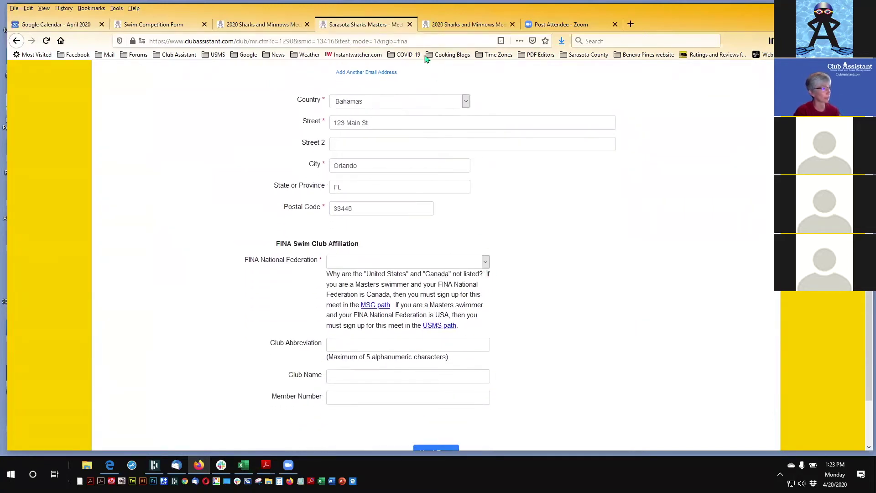
{"action": "left_click", "coordinate": [485, 263]}
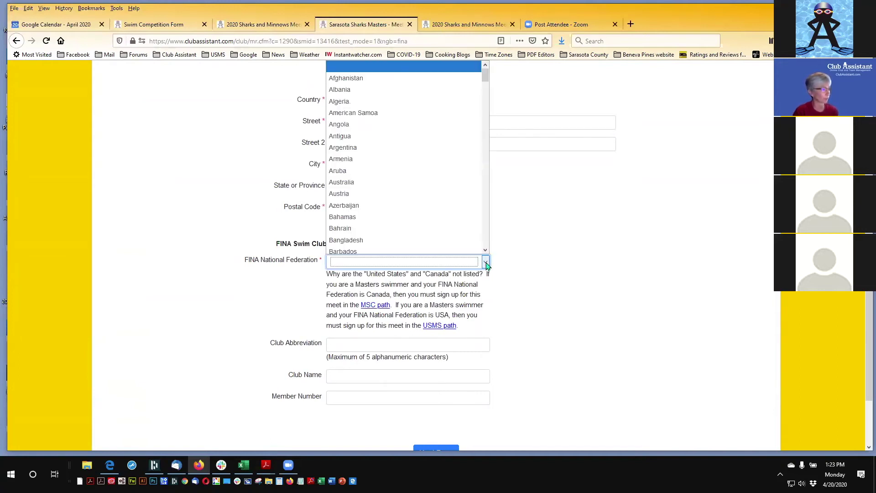
{"action": "left_click", "coordinate": [351, 216]}
{"action": "left_click", "coordinate": [609, 276]}
- Enter MOUS as the club abbreviation, fill in the member number and continue to the emergency contact questions
{"action": "scroll", "coordinate": [609, 277], "scroll_direction": "down", "scroll_amount": 2}
{"action": "scroll", "coordinate": [442, 276], "scroll_direction": "down", "scroll_amount": 1}
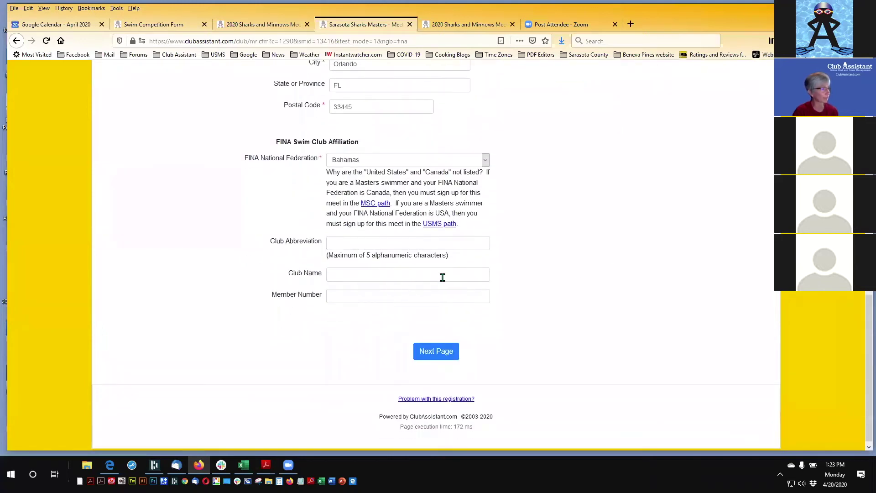
{"action": "left_click", "coordinate": [371, 237]}
{"action": "type", "text": "MOUS"}
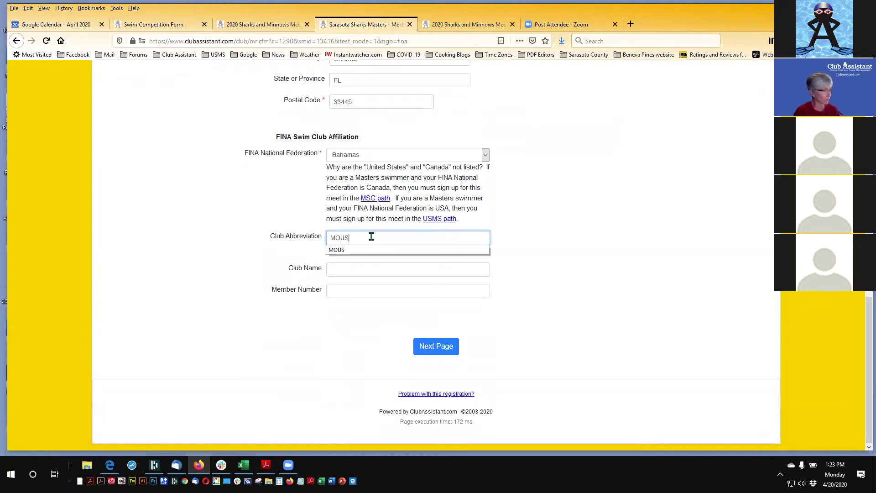
{"action": "left_click", "coordinate": [364, 291]}
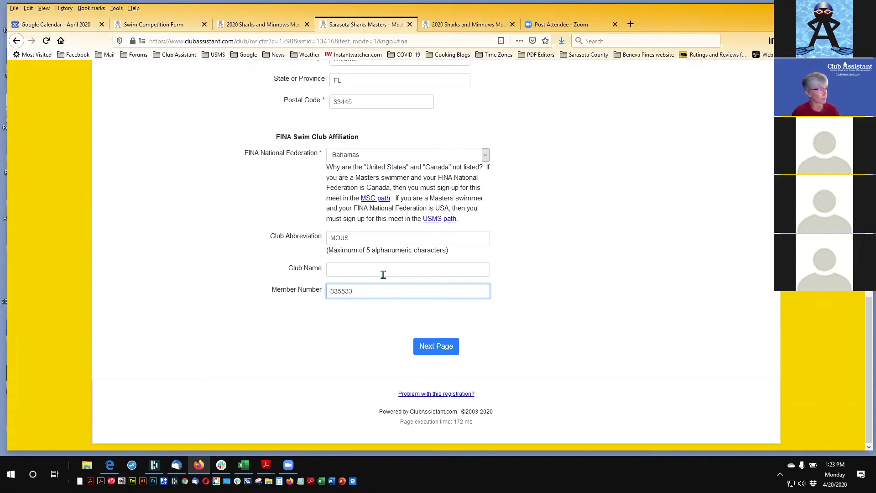
{"action": "left_click", "coordinate": [434, 346]}
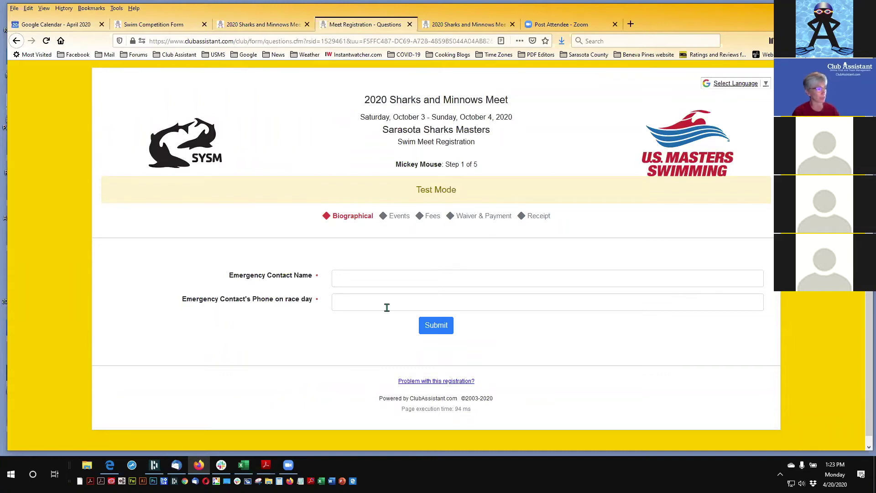
- Fill in the emergency contact's name and race-day phone number, and submit the answers
{"action": "left_click", "coordinate": [351, 278]}
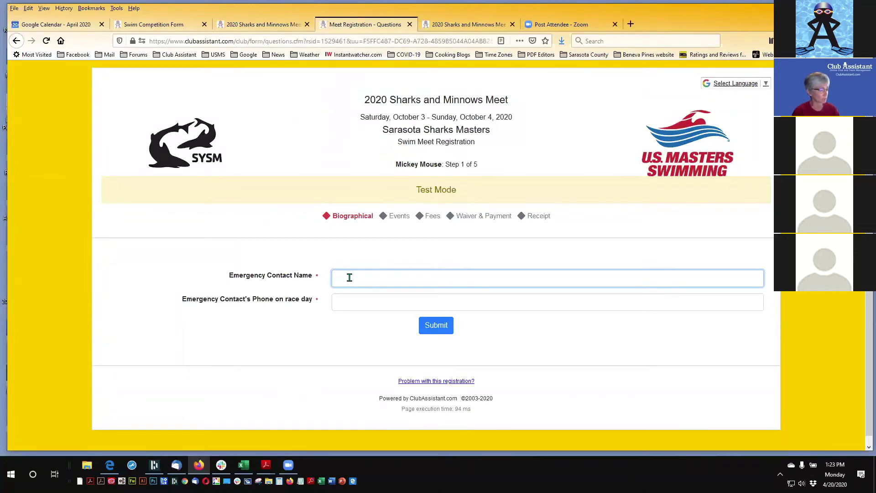
{"action": "type", "text": "Minnie Mouse"}
{"action": "key", "text": "Tab"}
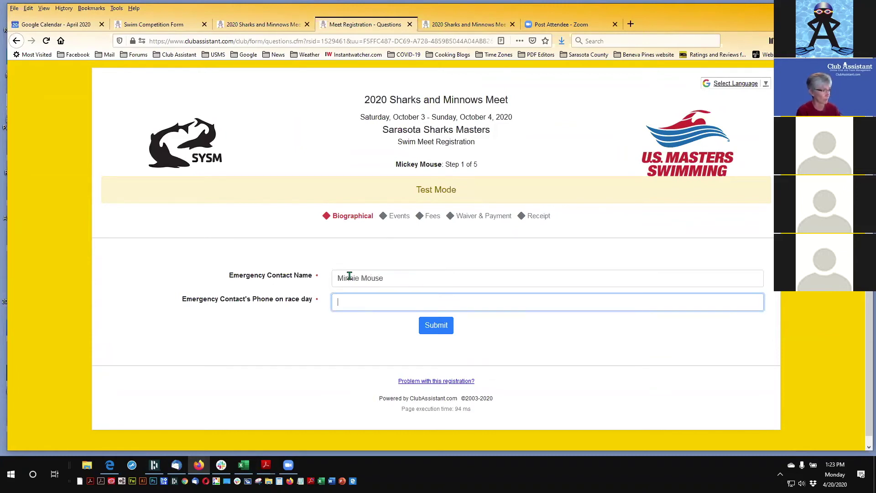
{"action": "type", "text": "999"}
{"action": "left_click", "coordinate": [362, 316]}
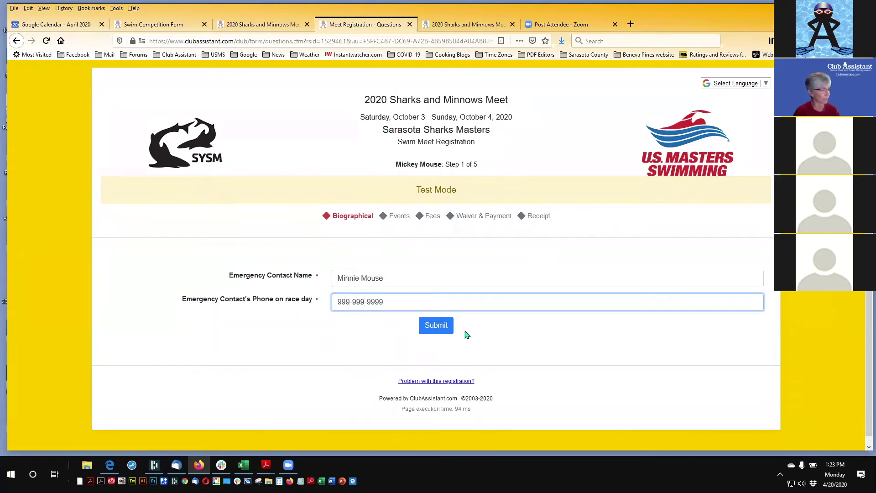
{"action": "left_click", "coordinate": [436, 326]}
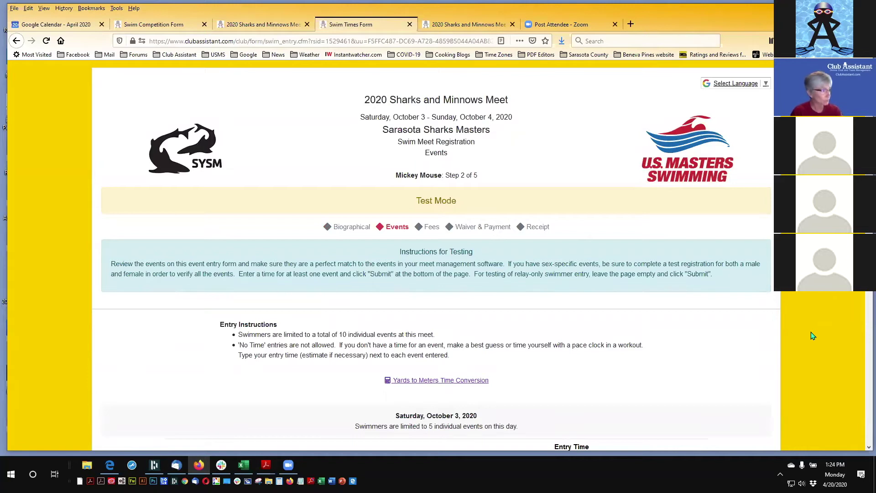
- Look over the Events form's testing instructions and Saturday event list, and highlight the entry rule about 'No Time' entries
{"action": "scroll", "coordinate": [813, 337], "scroll_direction": "down", "scroll_amount": 2}
{"action": "scroll", "coordinate": [813, 337], "scroll_direction": "down", "scroll_amount": 3}
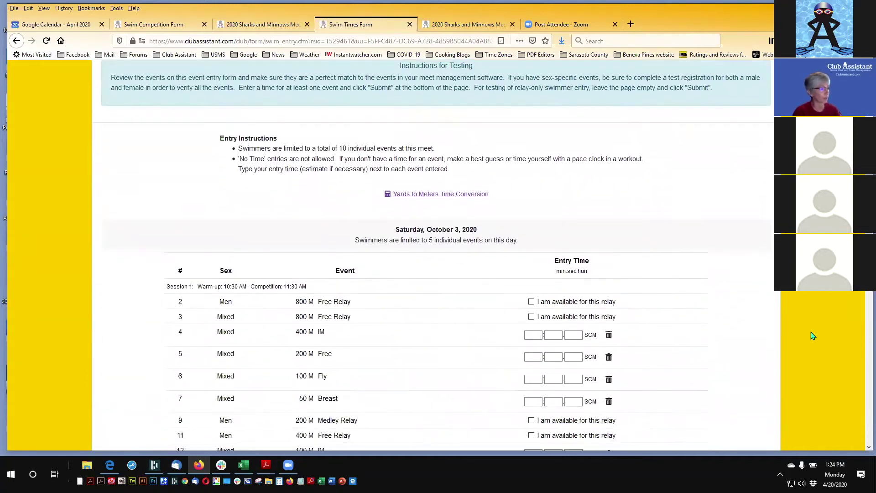
{"action": "scroll", "coordinate": [813, 337], "scroll_direction": "up", "scroll_amount": 2}
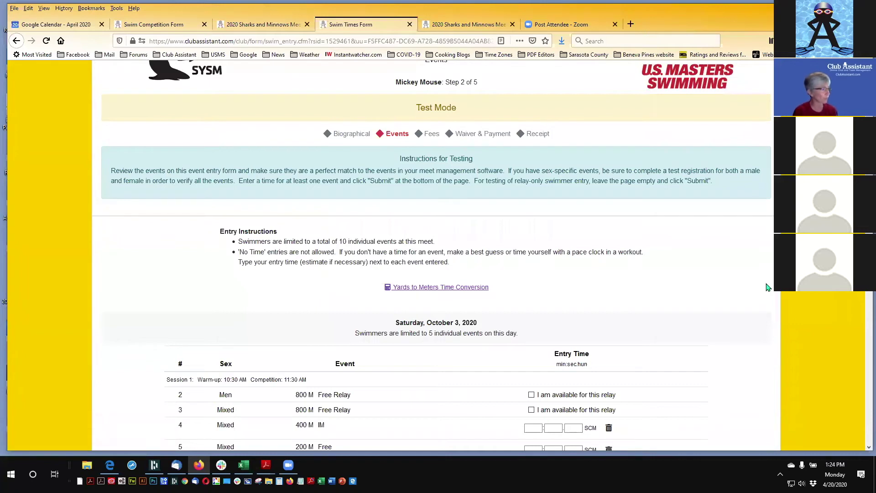
{"action": "scroll", "coordinate": [768, 287], "scroll_direction": "down", "scroll_amount": 3}
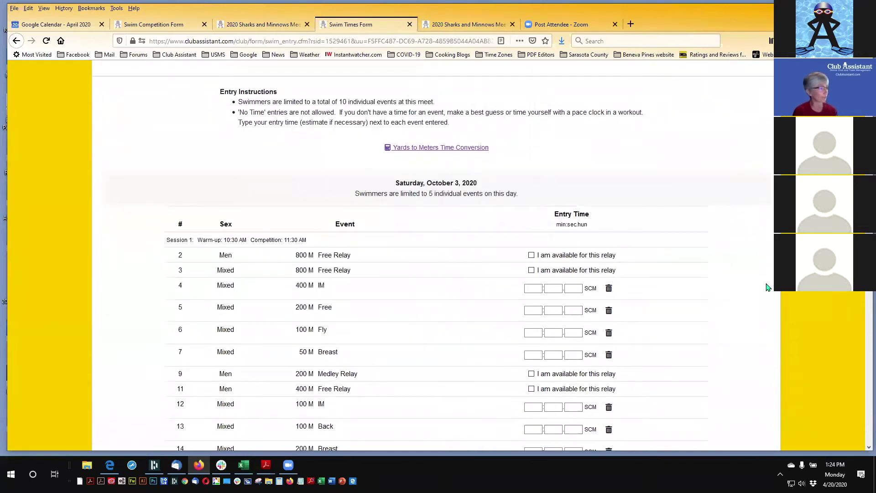
{"action": "scroll", "coordinate": [768, 287], "scroll_direction": "down", "scroll_amount": 4}
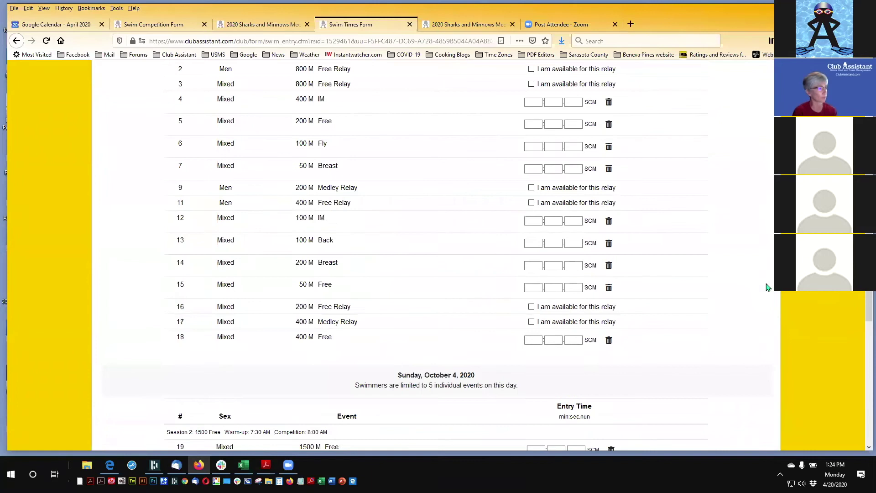
{"action": "scroll", "coordinate": [768, 287], "scroll_direction": "up", "scroll_amount": 2}
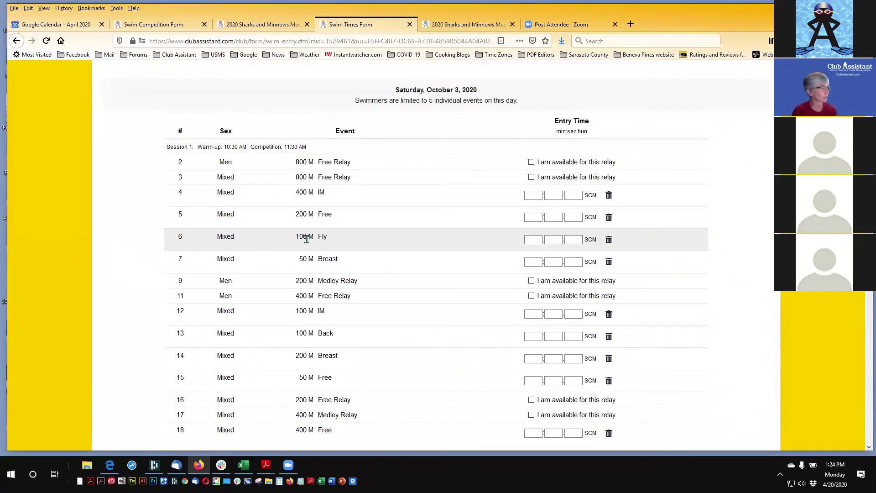
{"action": "left_click", "coordinate": [525, 240]}
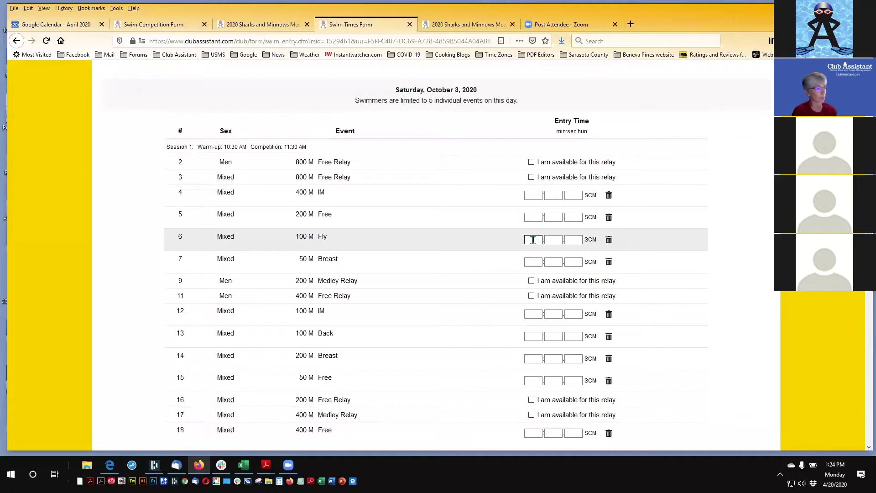
{"action": "scroll", "coordinate": [483, 249], "scroll_direction": "up", "scroll_amount": 2}
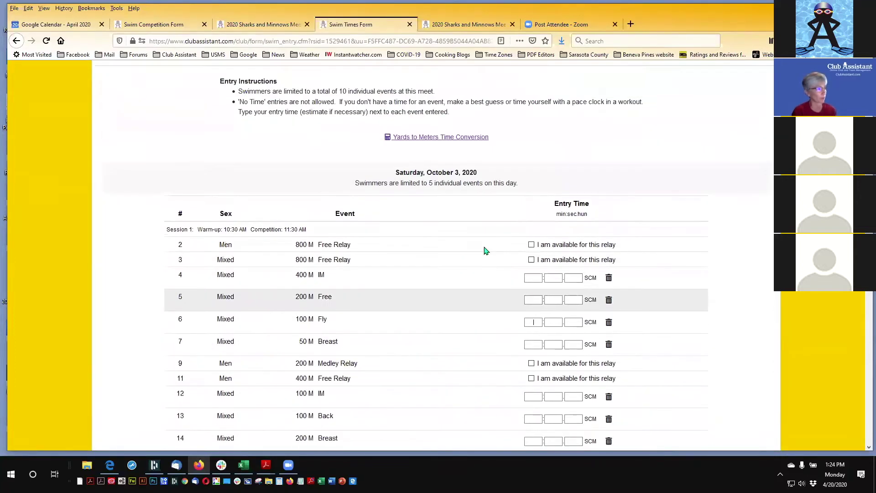
{"action": "scroll", "coordinate": [485, 251], "scroll_direction": "up", "scroll_amount": 1}
{"action": "left_click_drag", "start_coordinate": [239, 159], "coordinate": [336, 160]}
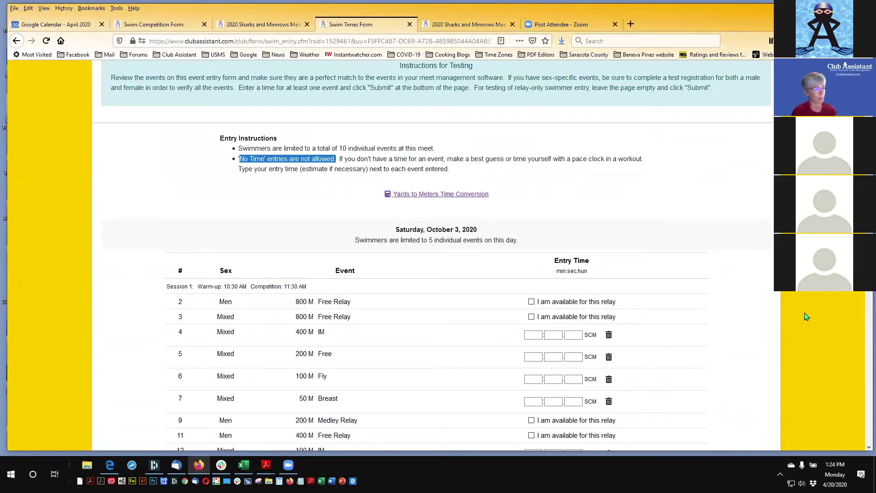
- Enter a time of 1:00.00 for Saturday's event 6, the mixed 100 M Fly
{"action": "scroll", "coordinate": [806, 311], "scroll_direction": "down", "scroll_amount": 3}
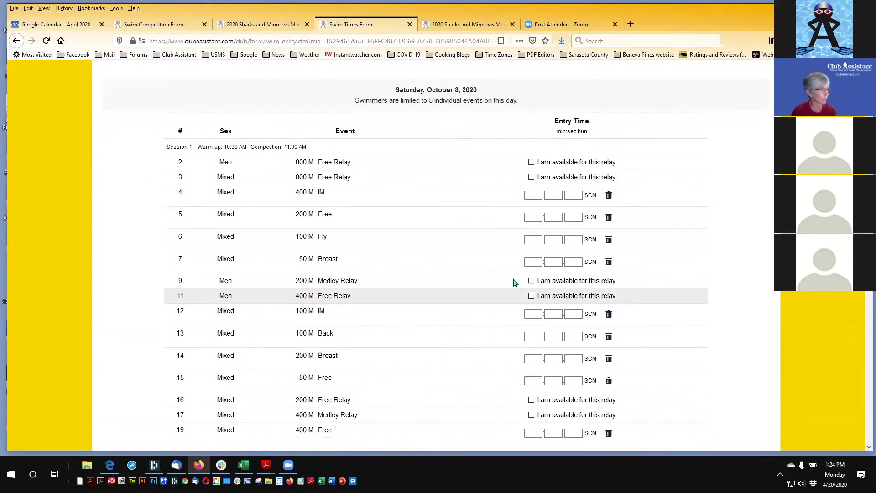
{"action": "left_click", "coordinate": [534, 240]}
{"action": "type", "text": "1"}
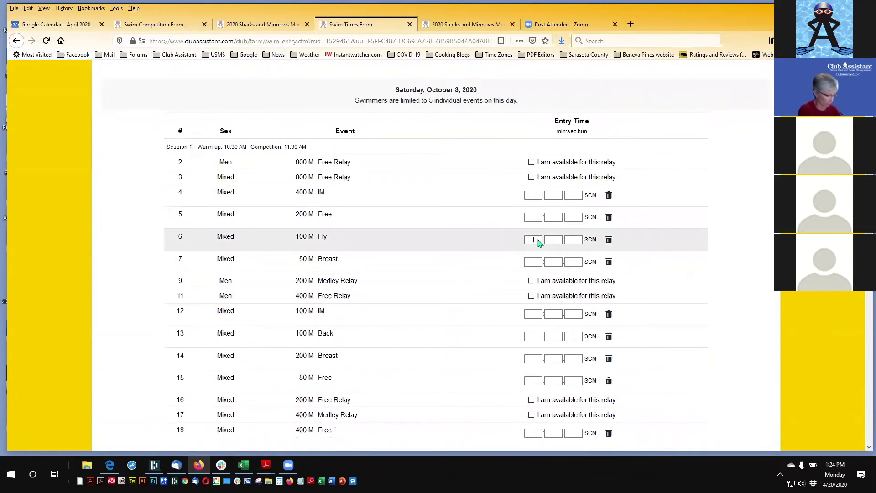
{"action": "key", "text": "Tab"}
{"action": "type", "text": "00"}
{"action": "key", "text": "Tab"}
{"action": "type", "text": "00"}
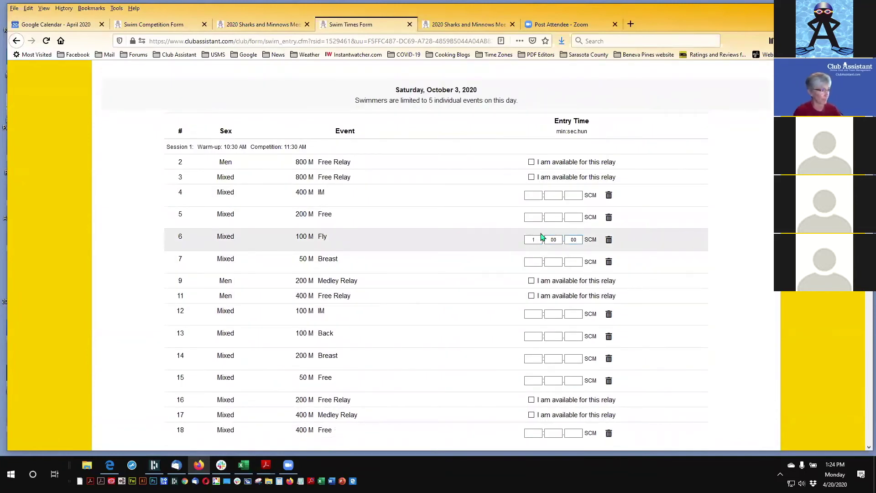
- Enter a time of 2:00.00 for Saturday's event 14, the mixed 200 M Breast
{"action": "scroll", "coordinate": [465, 304], "scroll_direction": "down", "scroll_amount": 1}
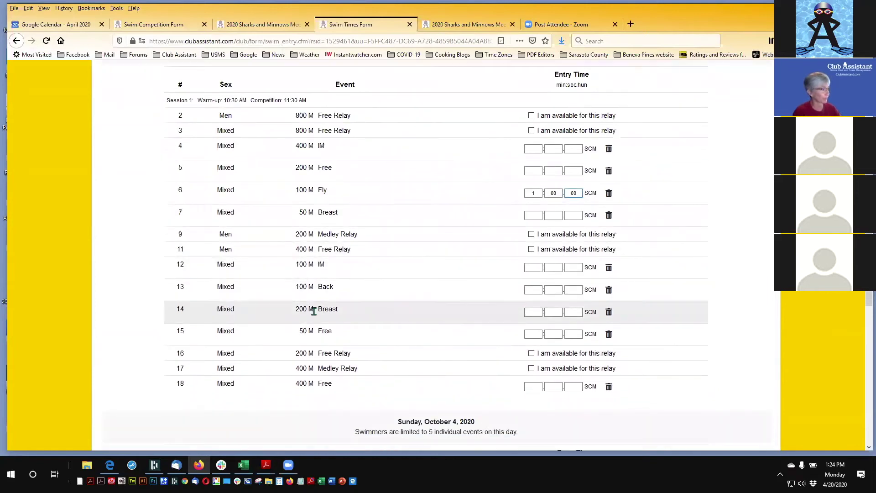
{"action": "left_click", "coordinate": [534, 312]}
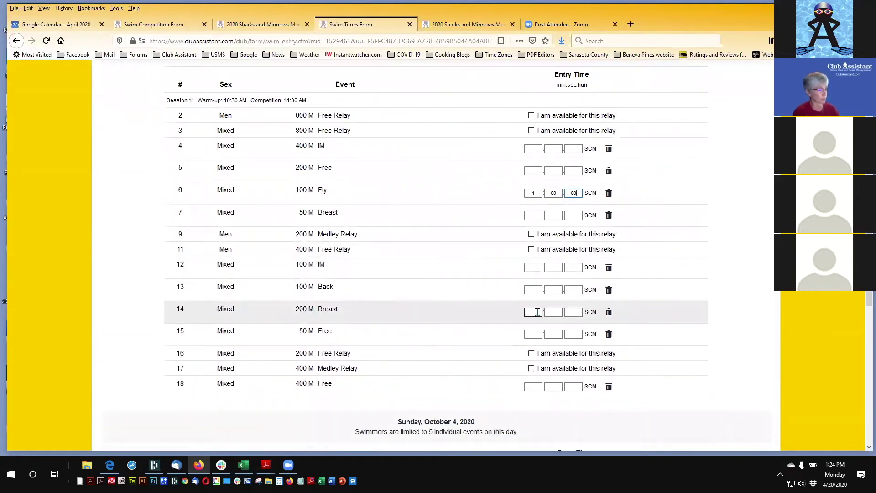
{"action": "type", "text": "2"}
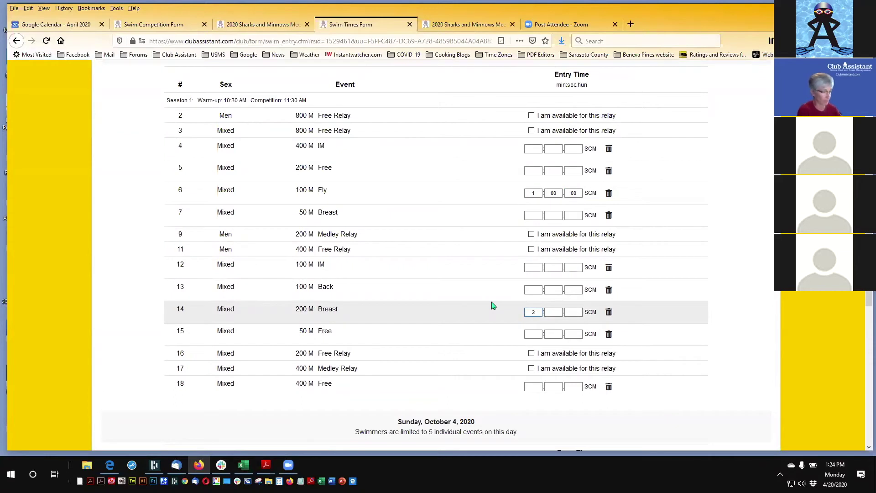
{"action": "type", "text": ":00"}
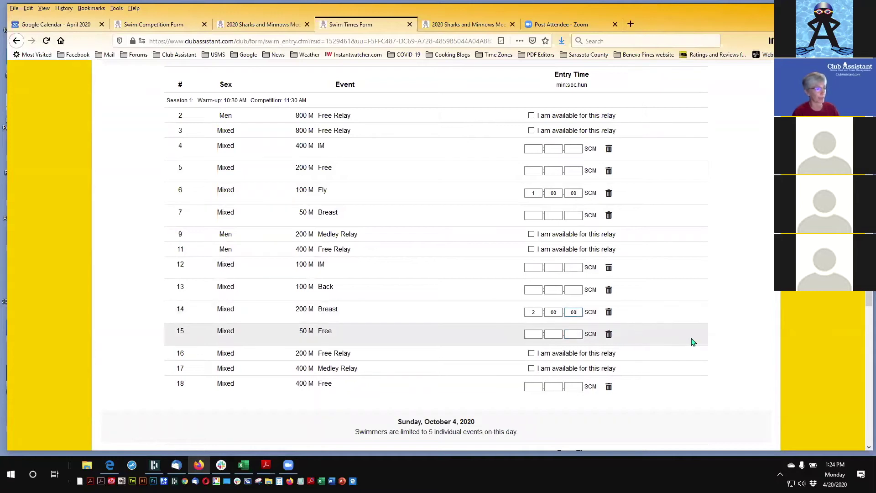
- Submit the Saturday event entries and check the meet fee in the shopping cart
{"action": "scroll", "coordinate": [693, 342], "scroll_direction": "down", "scroll_amount": 10}
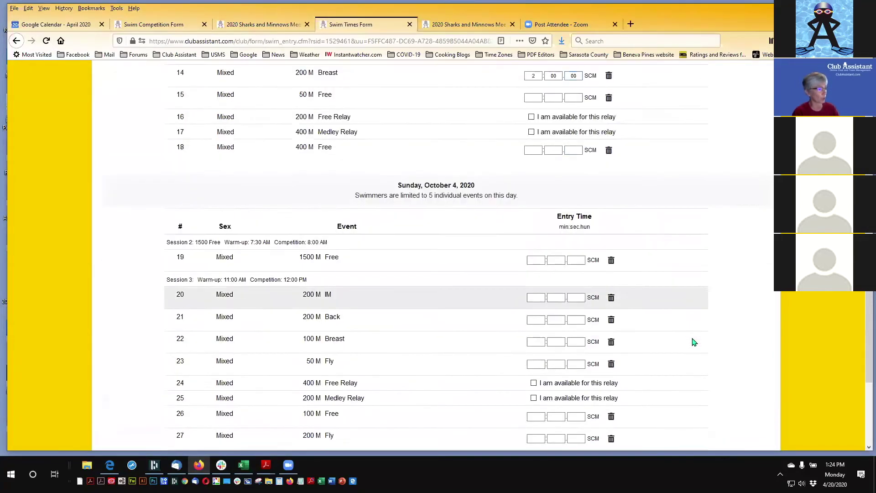
{"action": "left_click", "coordinate": [430, 345]}
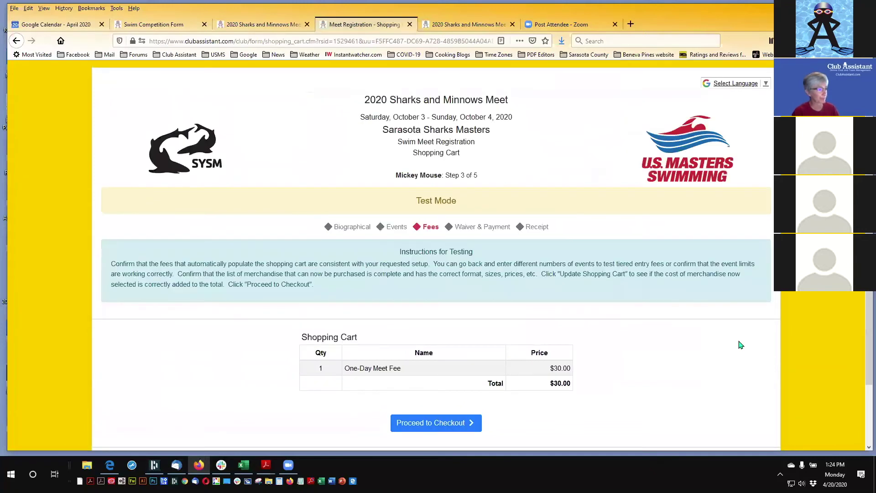
{"action": "scroll", "coordinate": [804, 344], "scroll_direction": "down", "scroll_amount": 3}
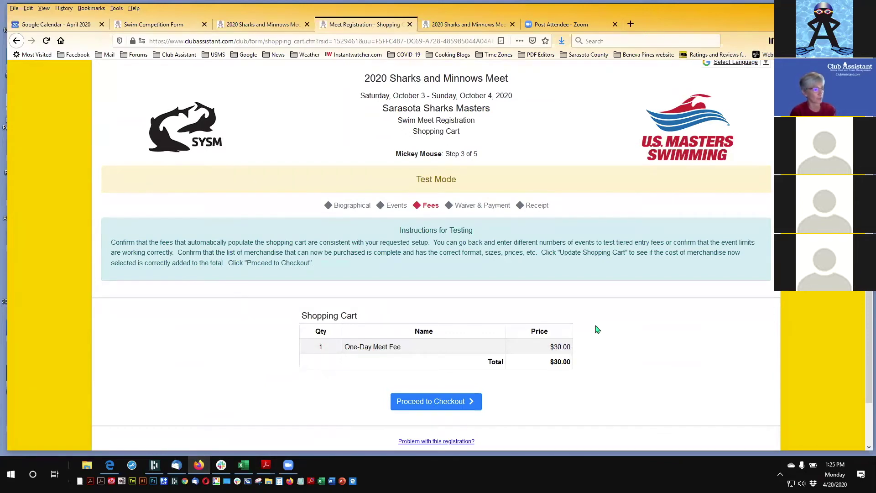
- Return to the event entry form and enter a time of 1:30.00 for Sunday's event 22, the mixed 100 M Breast
{"action": "left_click", "coordinate": [16, 41]}
{"action": "scroll", "coordinate": [726, 334], "scroll_direction": "up", "scroll_amount": 8}
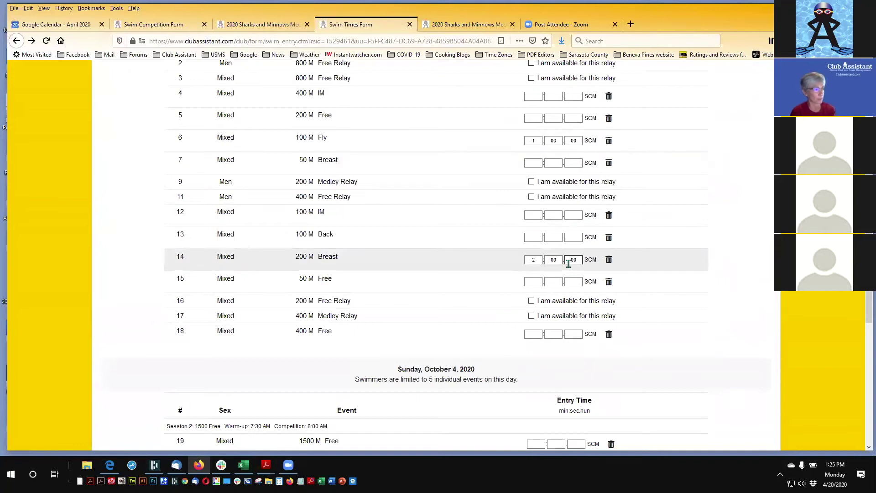
{"action": "scroll", "coordinate": [704, 283], "scroll_direction": "down", "scroll_amount": 7}
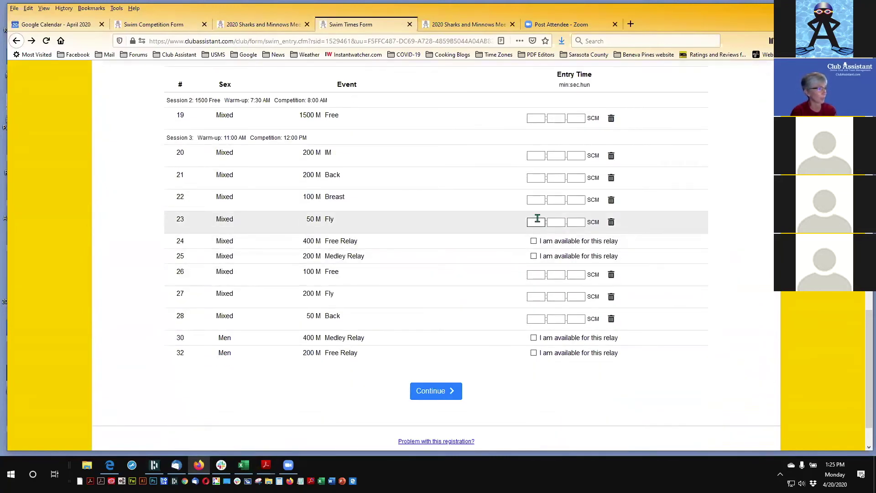
{"action": "left_click", "coordinate": [543, 199]}
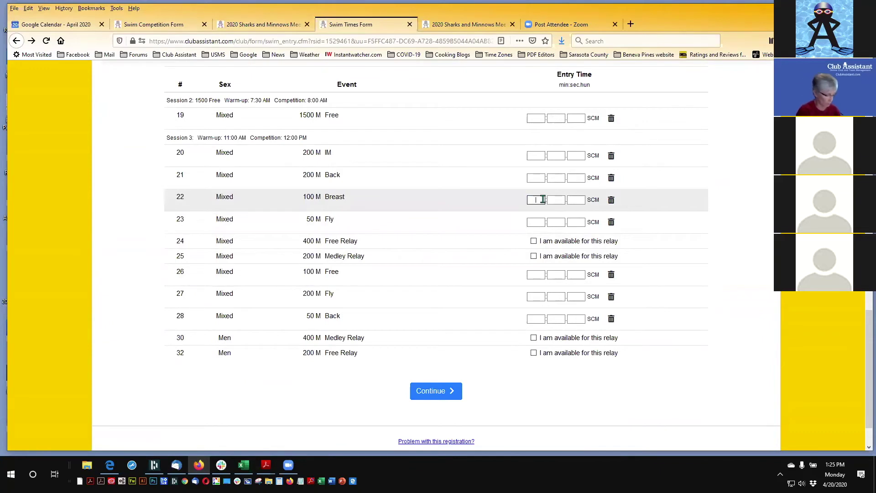
{"action": "type", "text": "1"}
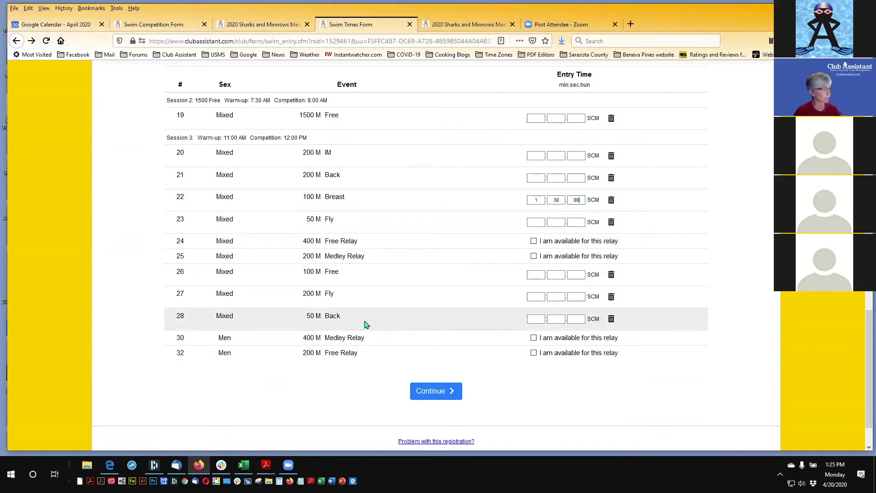
- Enter a time of 3:00.00 for Sunday's event 27, the mixed 200 M Fly
{"action": "left_click", "coordinate": [533, 297]}
{"action": "type", "text": "3"}
{"action": "key", "text": "Tab"}
{"action": "type", "text": "0000"}
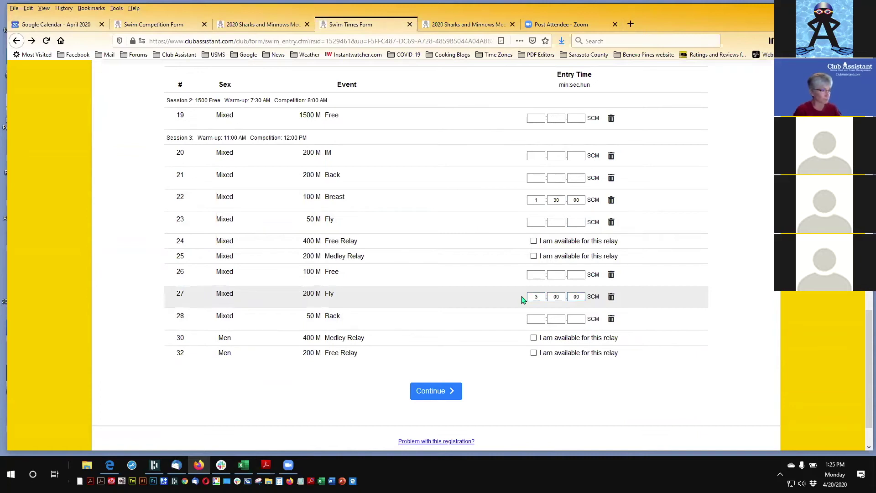
- Submit the two-day event entries, check the meet fee in the shopping cart, and proceed to checkout
{"action": "left_click", "coordinate": [439, 393]}
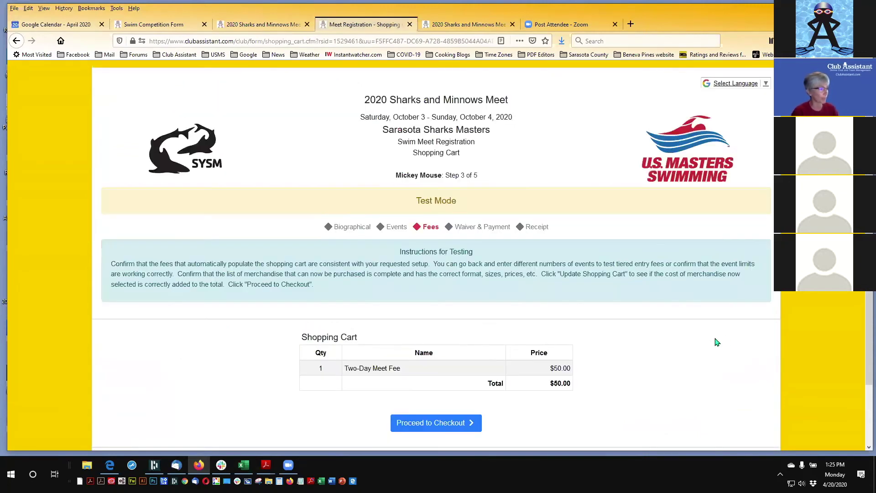
{"action": "scroll", "coordinate": [729, 337], "scroll_direction": "down", "scroll_amount": 3}
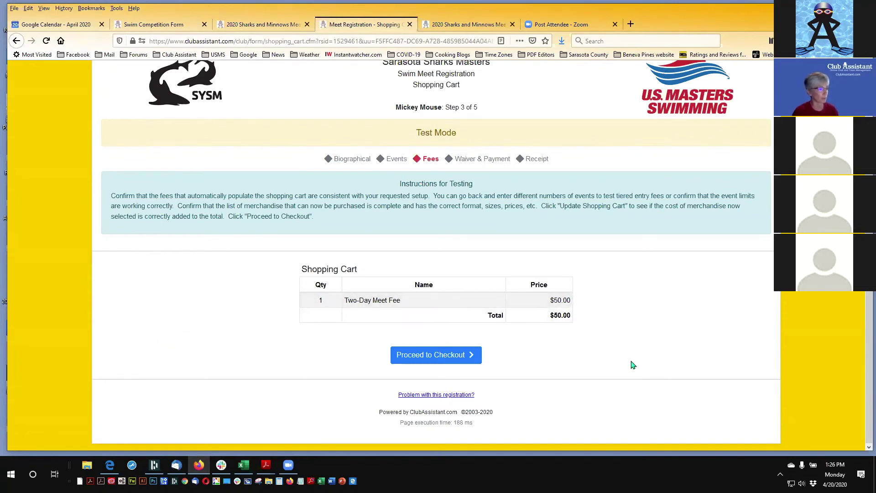
{"action": "left_click", "coordinate": [477, 357]}
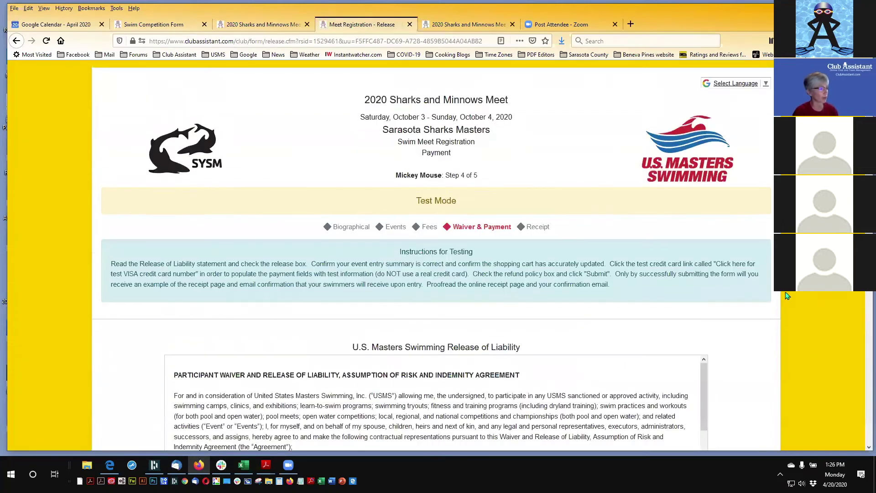
- Look through the U.S. Masters Swimming Release of Liability and agree to it
{"action": "scroll", "coordinate": [817, 295], "scroll_direction": "down", "scroll_amount": 3}
{"action": "scroll", "coordinate": [817, 294], "scroll_direction": "down", "scroll_amount": 4}
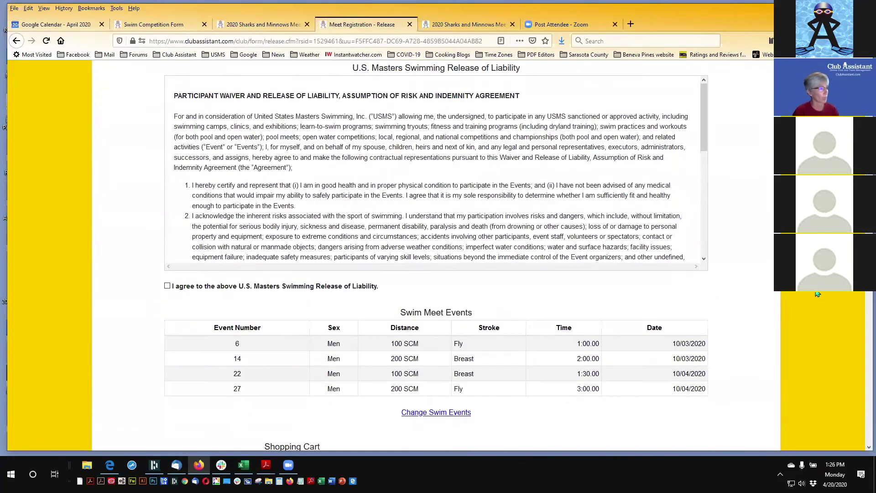
{"action": "scroll", "coordinate": [817, 294], "scroll_direction": "up", "scroll_amount": 1}
{"action": "scroll", "coordinate": [818, 294], "scroll_direction": "up", "scroll_amount": 1}
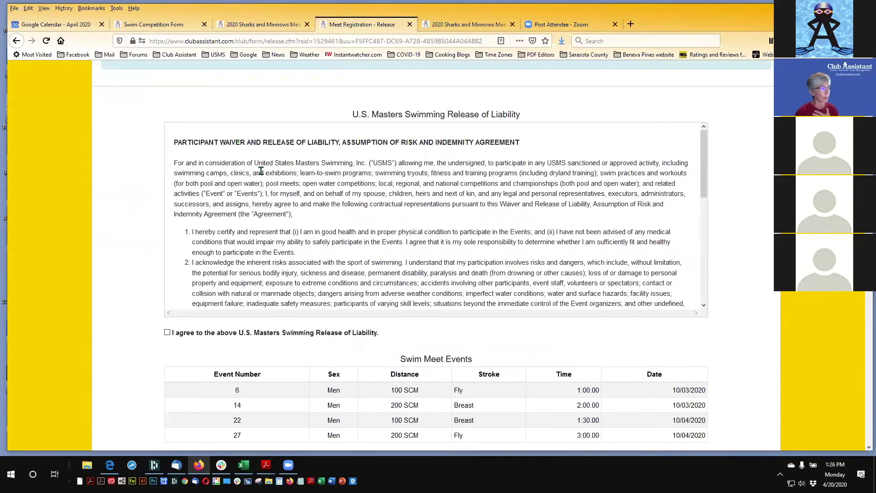
{"action": "scroll", "coordinate": [304, 228], "scroll_direction": "down", "scroll_amount": 10}
{"action": "scroll", "coordinate": [305, 225], "scroll_direction": "up", "scroll_amount": 10}
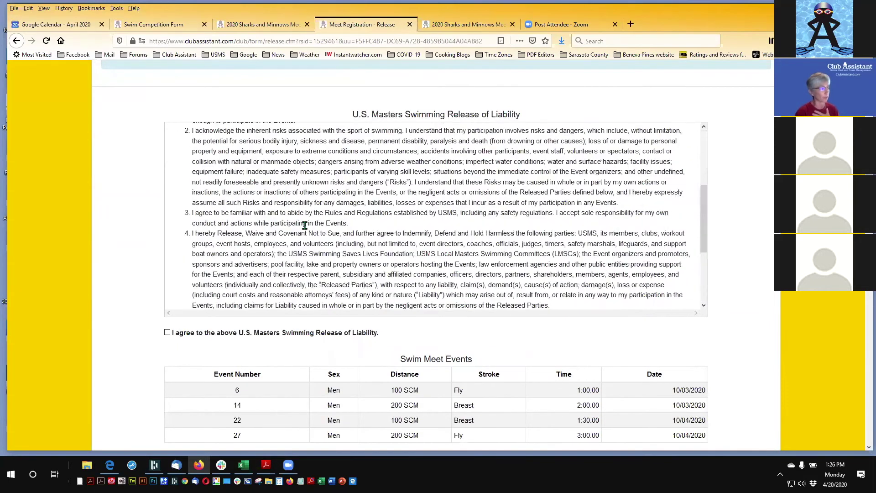
{"action": "left_click", "coordinate": [168, 333]}
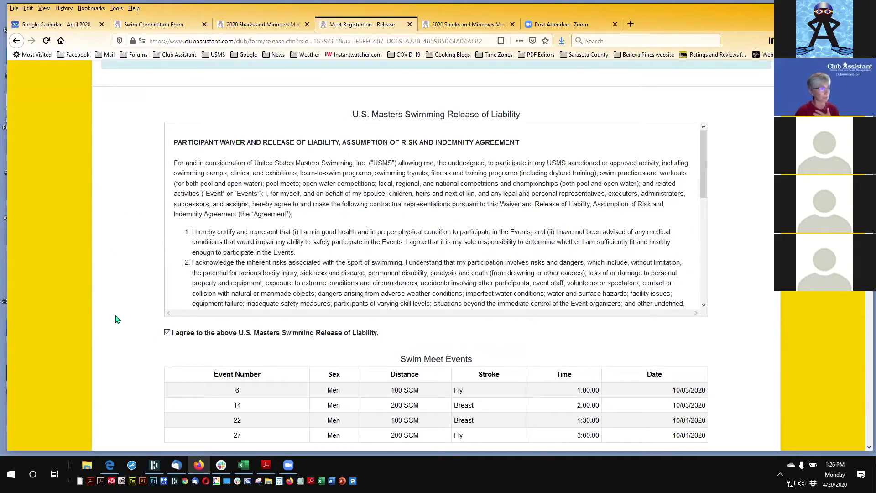
- Review the release text, the summary of entered swim events and the shopping cart on the payment page
{"action": "scroll", "coordinate": [131, 277], "scroll_direction": "down", "scroll_amount": 7}
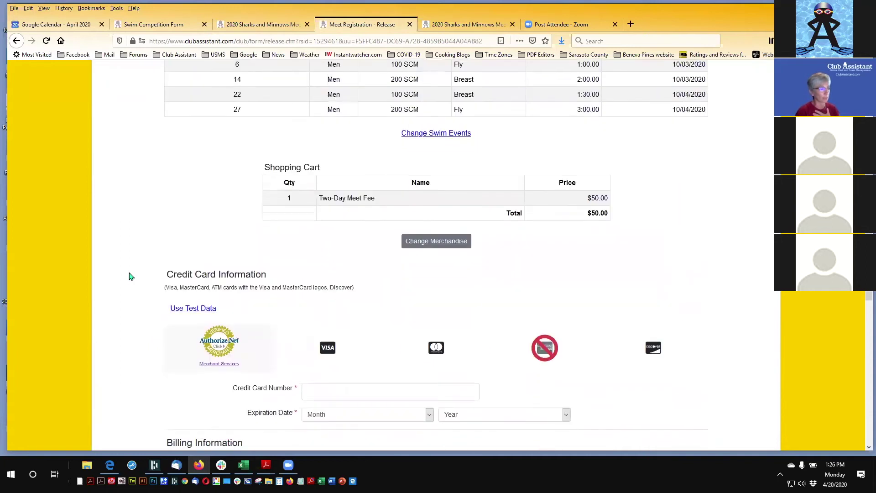
{"action": "scroll", "coordinate": [131, 276], "scroll_direction": "up", "scroll_amount": 6}
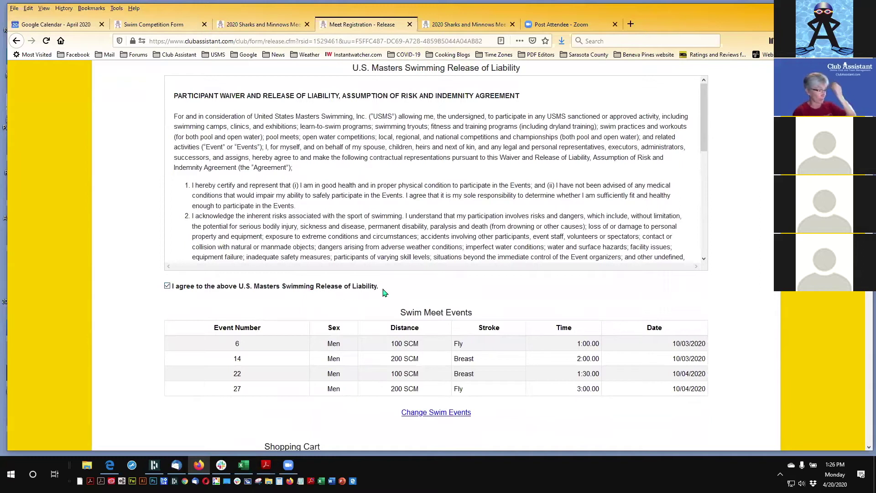
{"action": "scroll", "coordinate": [411, 265], "scroll_direction": "down", "scroll_amount": 2}
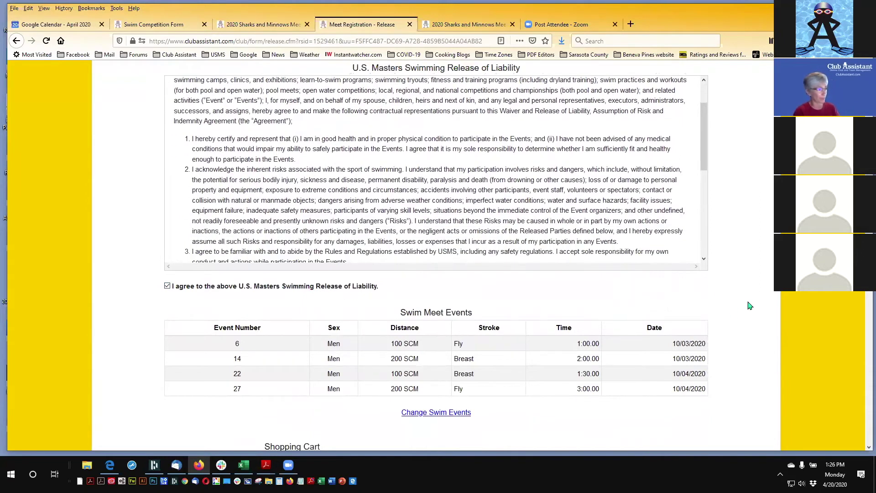
{"action": "scroll", "coordinate": [750, 305], "scroll_direction": "down", "scroll_amount": 1}
{"action": "scroll", "coordinate": [750, 305], "scroll_direction": "down", "scroll_amount": 3}
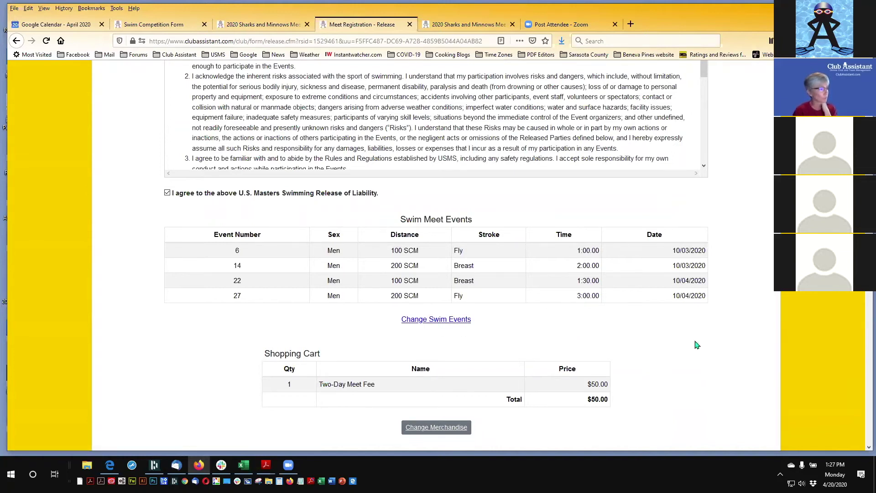
{"action": "scroll", "coordinate": [695, 344], "scroll_direction": "down", "scroll_amount": 2}
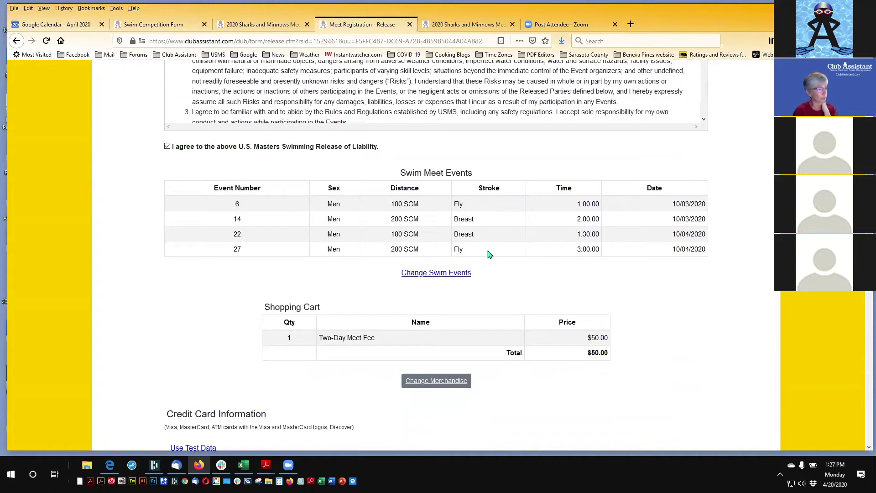
{"action": "scroll", "coordinate": [488, 255], "scroll_direction": "down", "scroll_amount": 3}
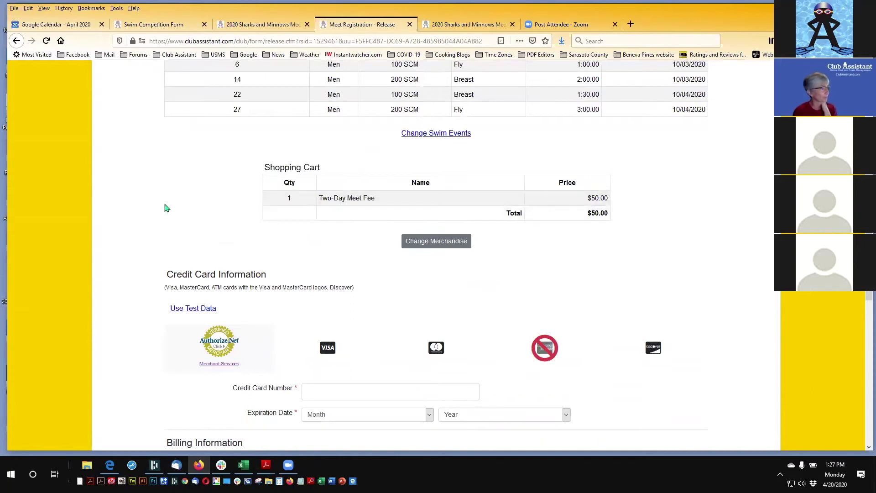
- Fill in the credit card number and expiration date with the test data and copy the billing information from the previous page
{"action": "scroll", "coordinate": [166, 209], "scroll_direction": "down", "scroll_amount": 2}
{"action": "scroll", "coordinate": [138, 185], "scroll_direction": "down", "scroll_amount": 3}
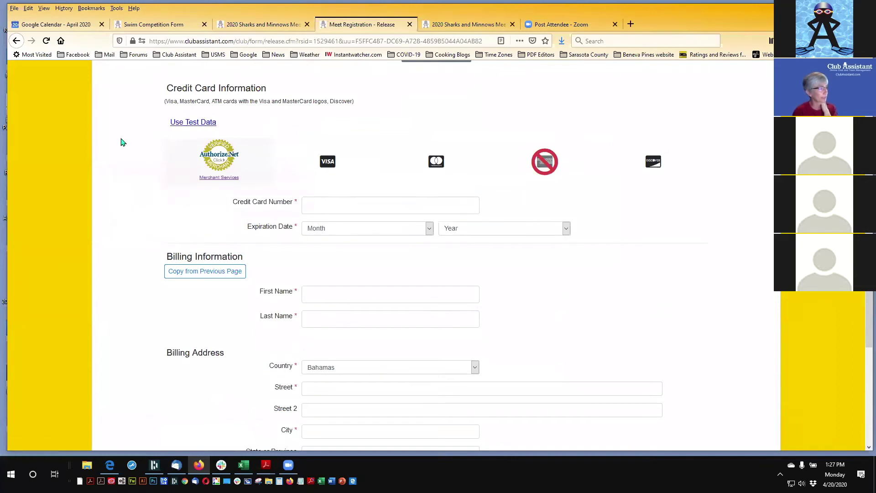
{"action": "left_click", "coordinate": [192, 122]}
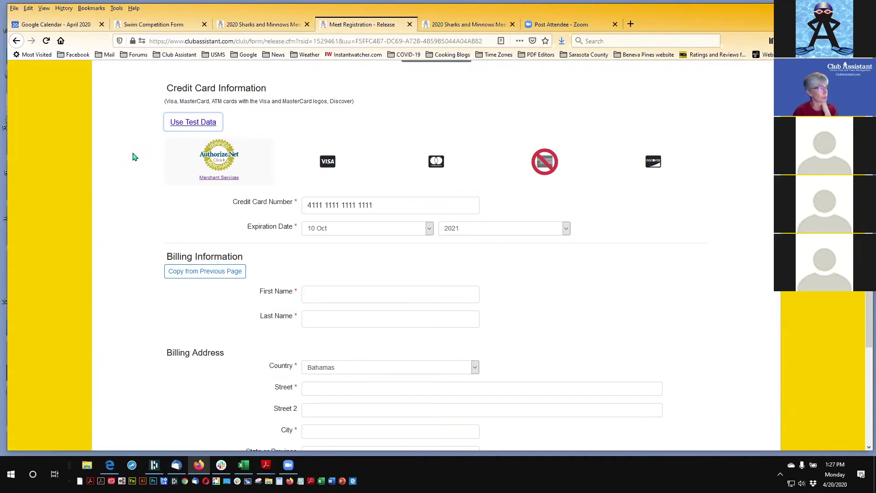
{"action": "left_click", "coordinate": [191, 126]}
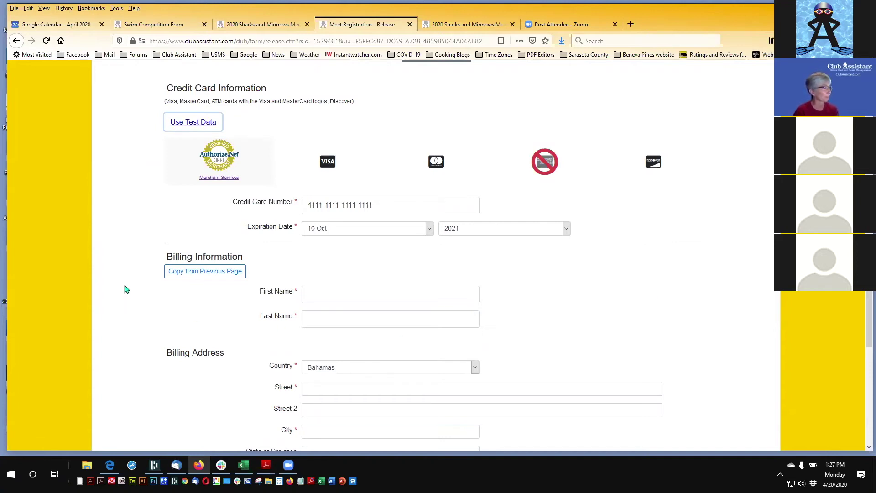
{"action": "scroll", "coordinate": [127, 290], "scroll_direction": "down", "scroll_amount": 1}
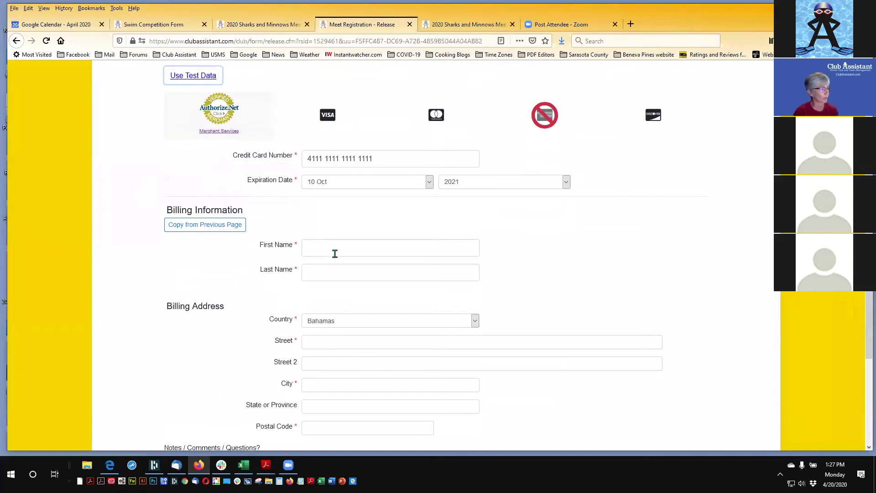
{"action": "left_click", "coordinate": [200, 227]}
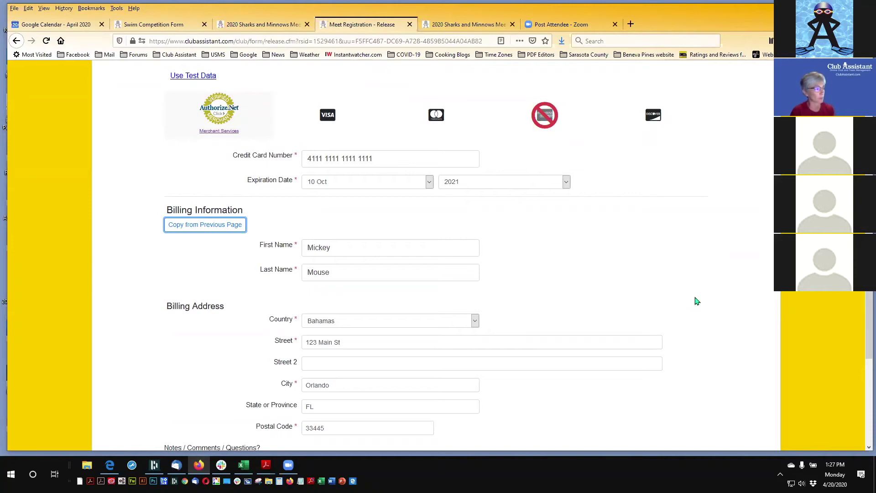
- Agree to the Refund / Cancellation Policy, leaving the notes empty, and submit the test registration
{"action": "scroll", "coordinate": [696, 302], "scroll_direction": "down", "scroll_amount": 6}
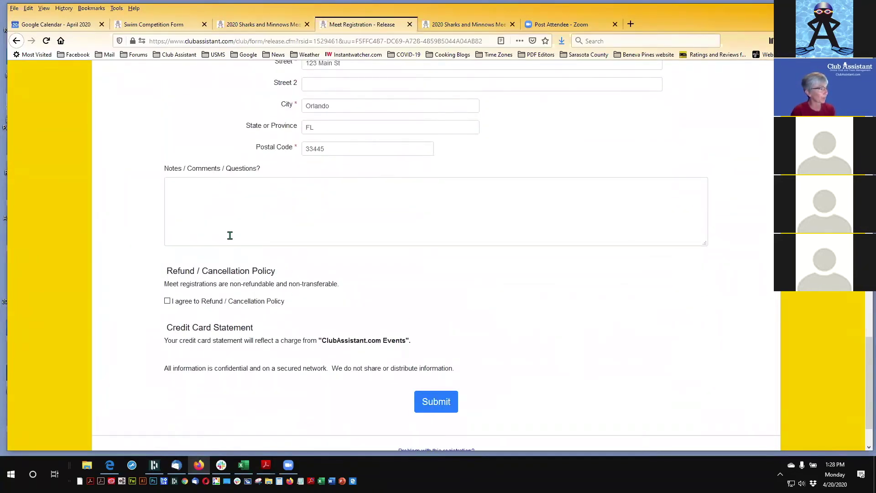
{"action": "left_click", "coordinate": [221, 195]}
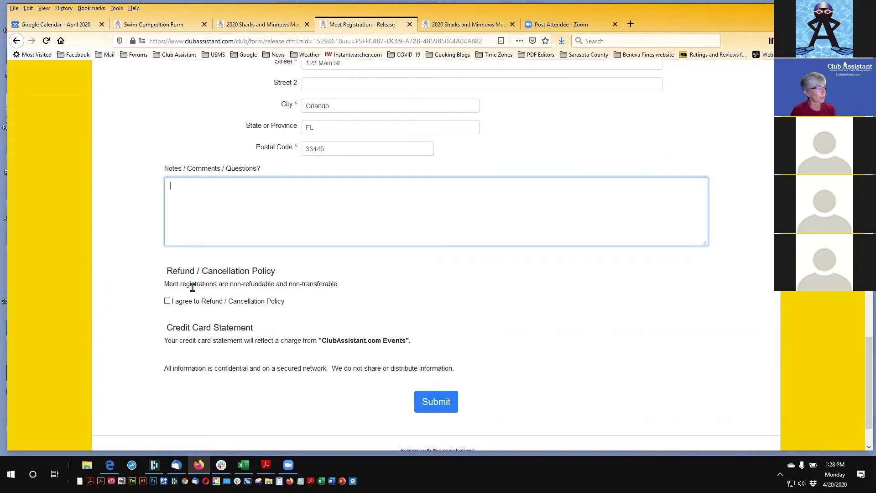
{"action": "left_click_drag", "start_coordinate": [168, 270], "coordinate": [289, 276]}
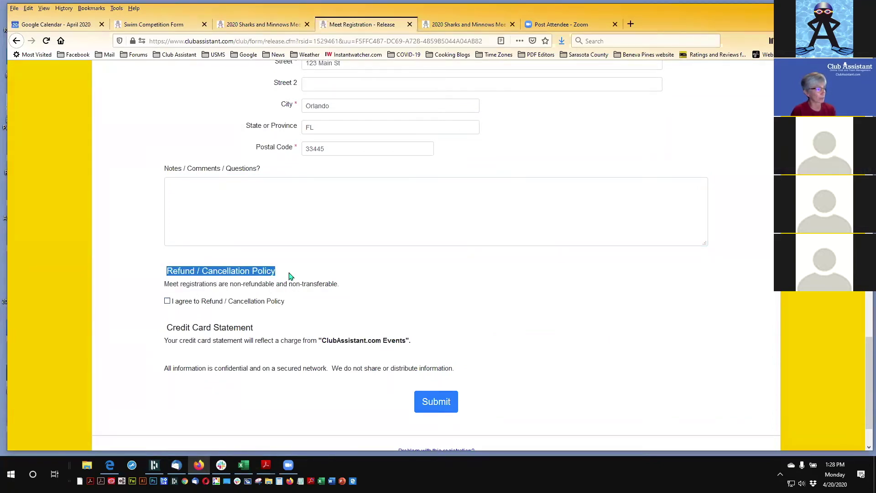
{"action": "left_click", "coordinate": [379, 280]}
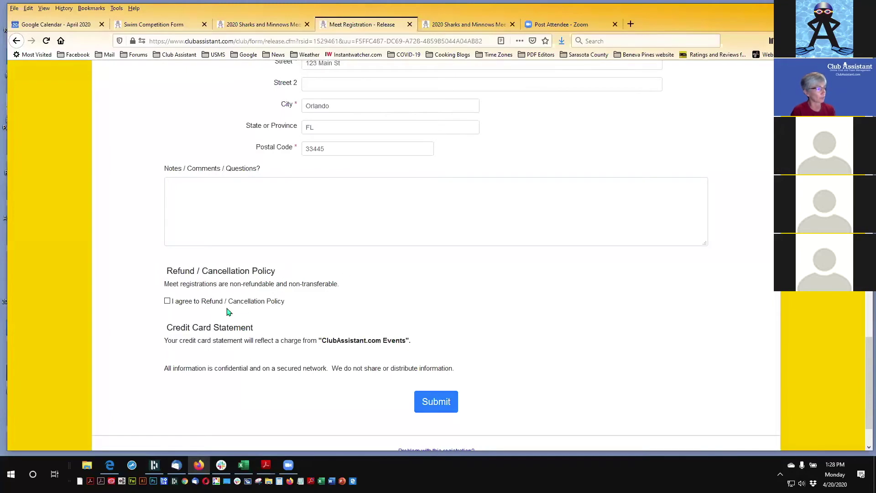
{"action": "left_click", "coordinate": [167, 301]}
{"action": "scroll", "coordinate": [634, 319], "scroll_direction": "down", "scroll_amount": 2}
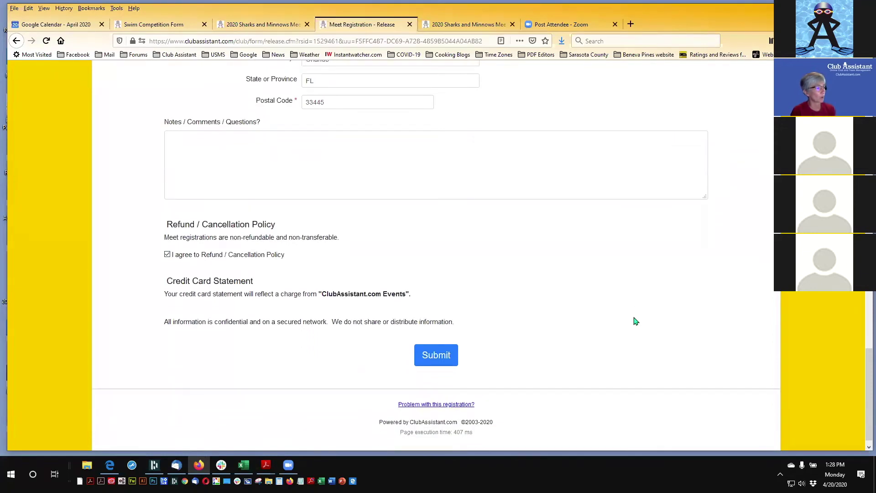
{"action": "left_click", "coordinate": [436, 356]}
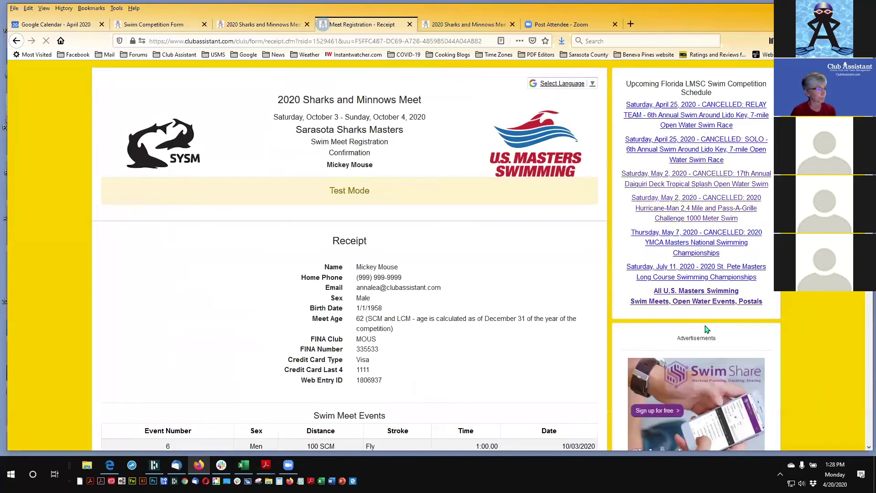
- Review the registration receipt's swimmer details, events and fee, highlighting the Web Entry ID
{"action": "scroll", "coordinate": [600, 252], "scroll_direction": "down", "scroll_amount": 1}
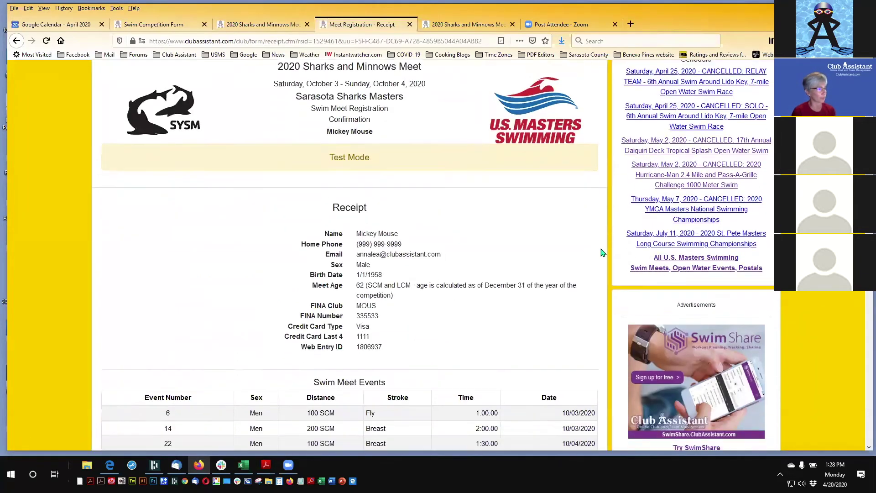
{"action": "scroll", "coordinate": [601, 252], "scroll_direction": "up", "scroll_amount": 1}
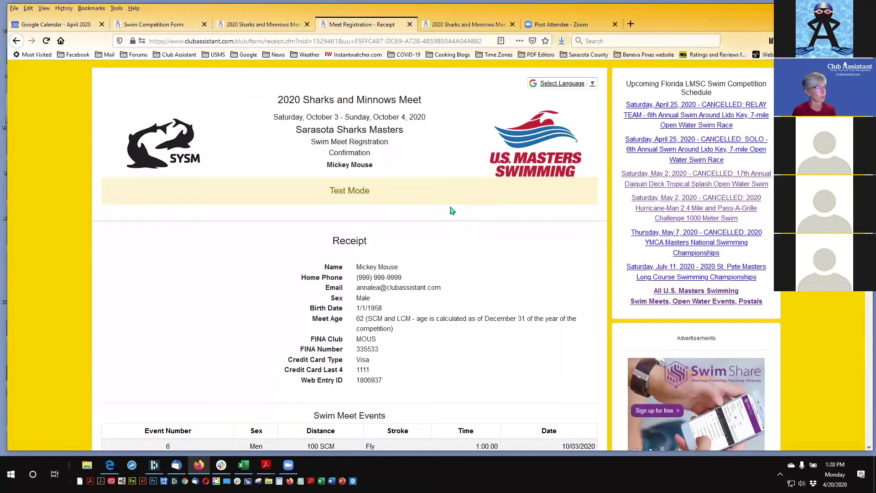
{"action": "scroll", "coordinate": [594, 256], "scroll_direction": "down", "scroll_amount": 3}
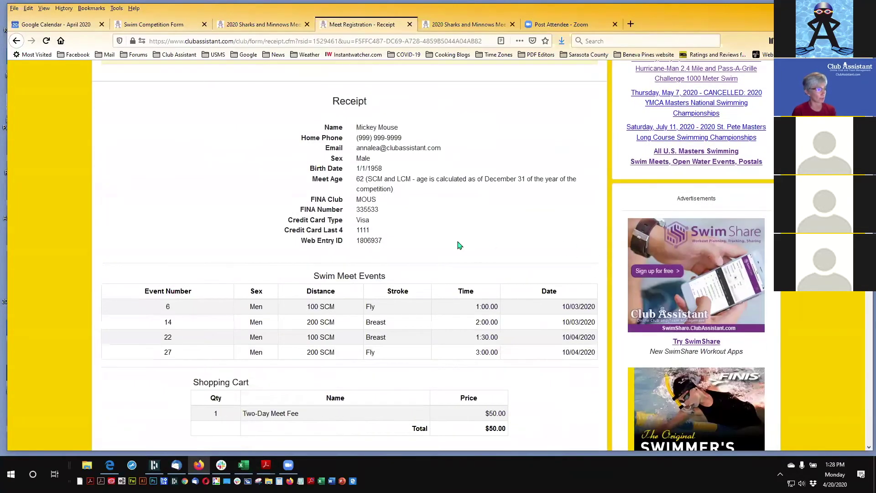
{"action": "double_click", "coordinate": [384, 242]}
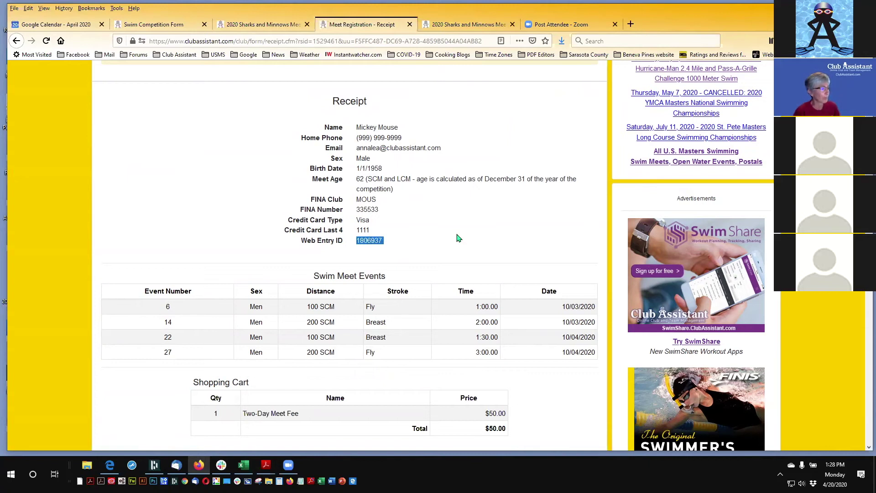
{"action": "left_click", "coordinate": [460, 239]}
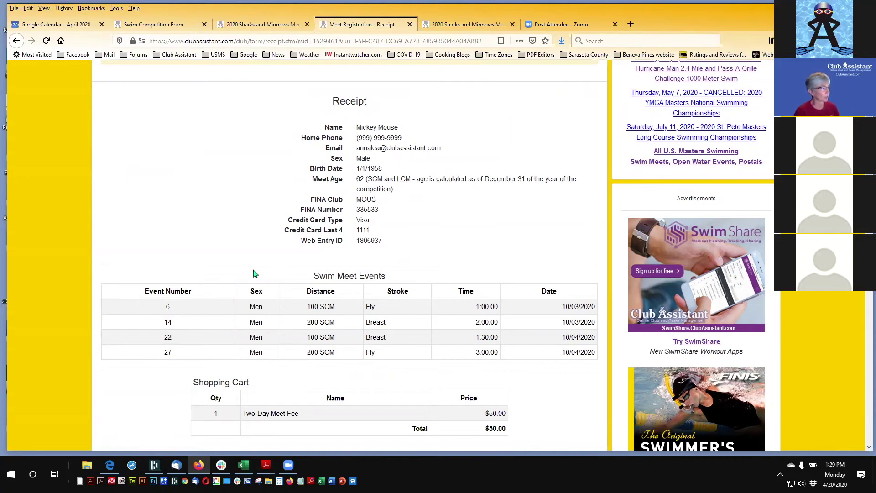
{"action": "scroll", "coordinate": [254, 274], "scroll_direction": "down", "scroll_amount": 2}
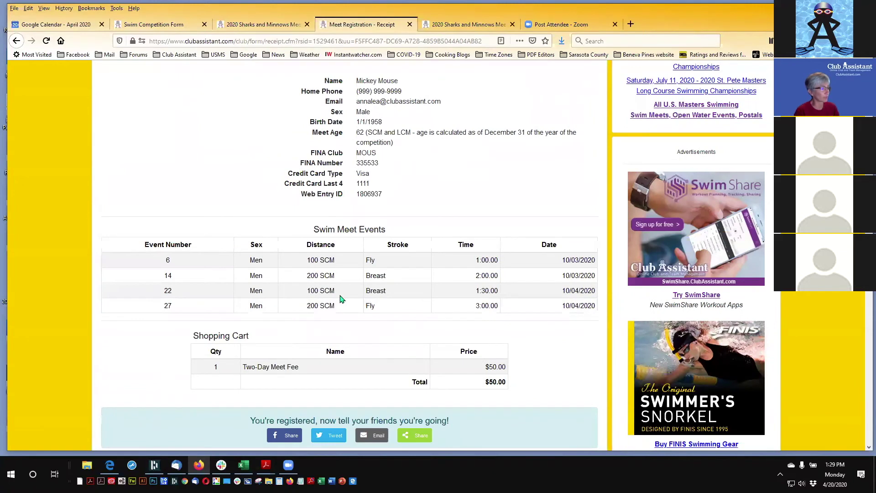
- Check the rest of the registration receipt and open the club's list of new online member registrations
{"action": "scroll", "coordinate": [593, 365], "scroll_direction": "down", "scroll_amount": 3}
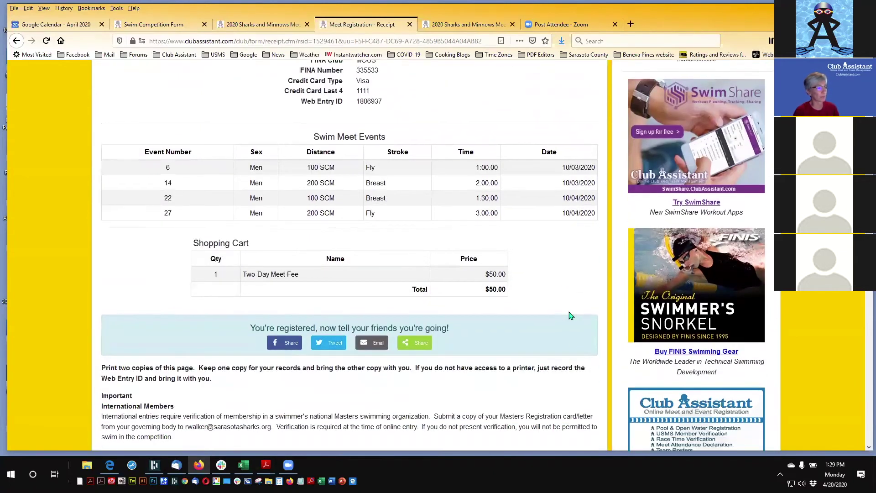
{"action": "scroll", "coordinate": [570, 315], "scroll_direction": "up", "scroll_amount": 10}
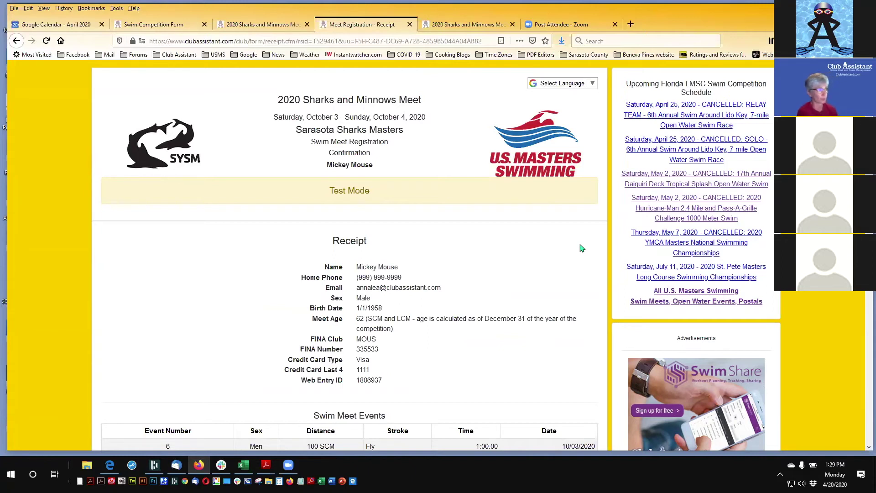
{"action": "left_click", "coordinate": [177, 27]}
{"action": "scroll", "coordinate": [154, 156], "scroll_direction": "up", "scroll_amount": 3}
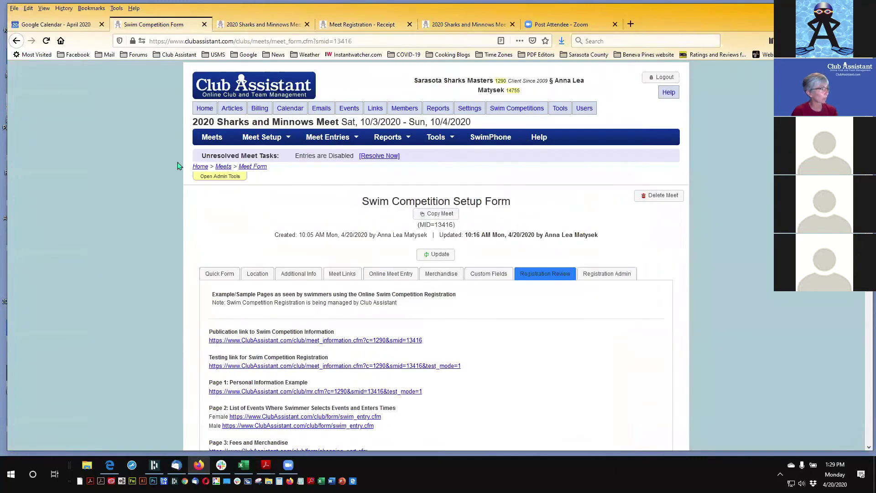
{"action": "left_click", "coordinate": [205, 108]}
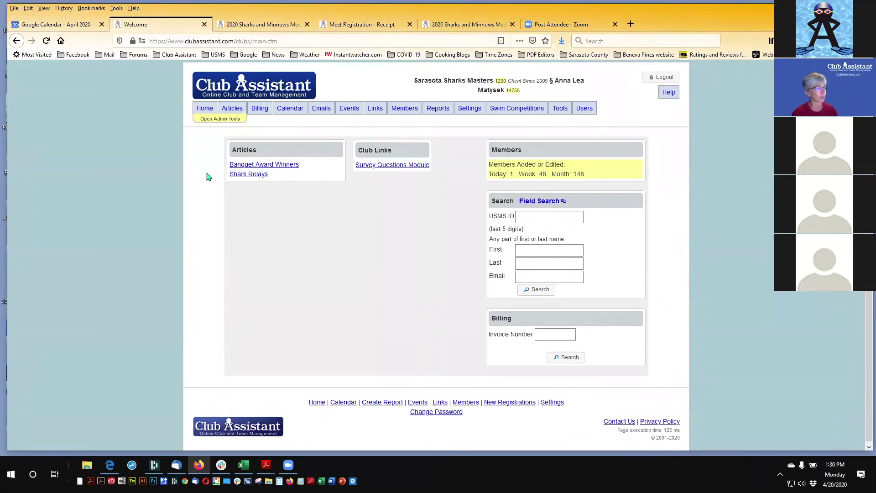
{"action": "left_click", "coordinate": [413, 108]}
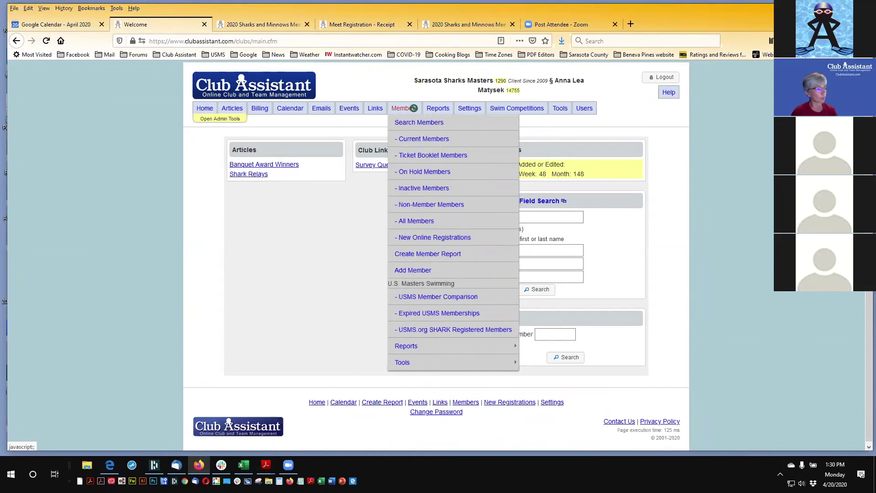
{"action": "left_click", "coordinate": [440, 238]}
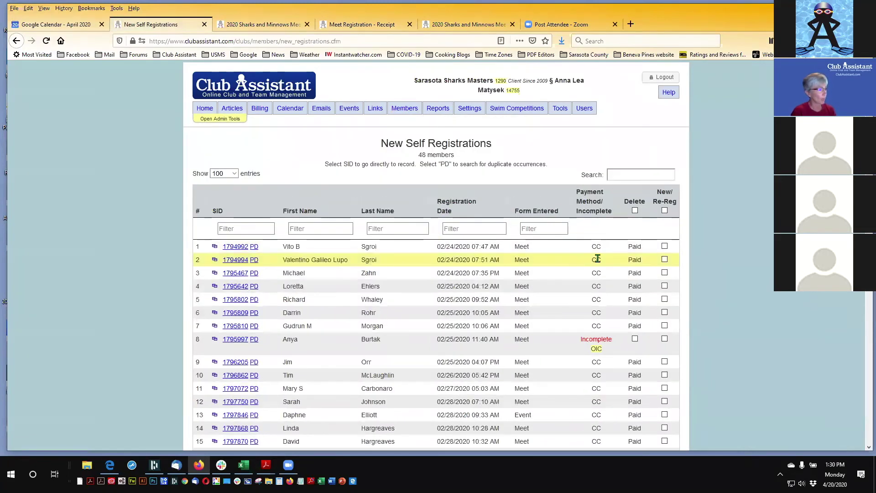
- Find the paid test registration dated 04/20/2020 among the new self registrations and open its member record
{"action": "scroll", "coordinate": [430, 278], "scroll_direction": "down", "scroll_amount": 2}
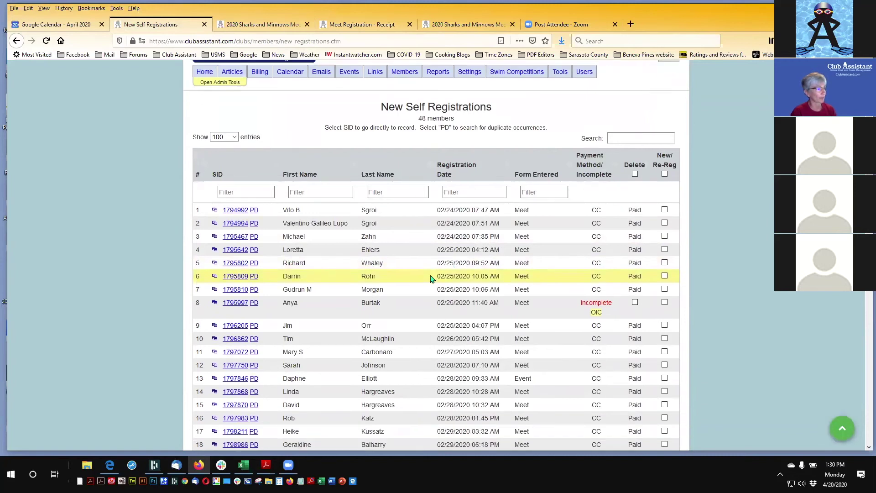
{"action": "scroll", "coordinate": [392, 208], "scroll_direction": "down", "scroll_amount": 10}
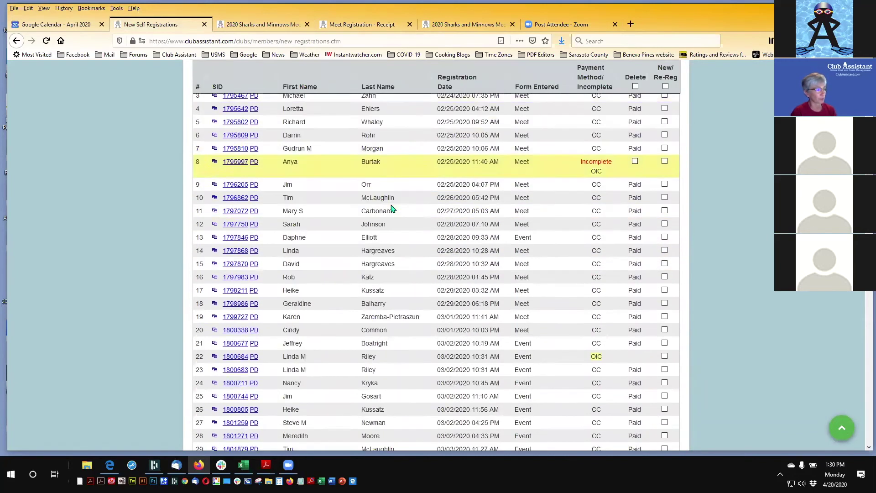
{"action": "scroll", "coordinate": [399, 177], "scroll_direction": "down", "scroll_amount": 10}
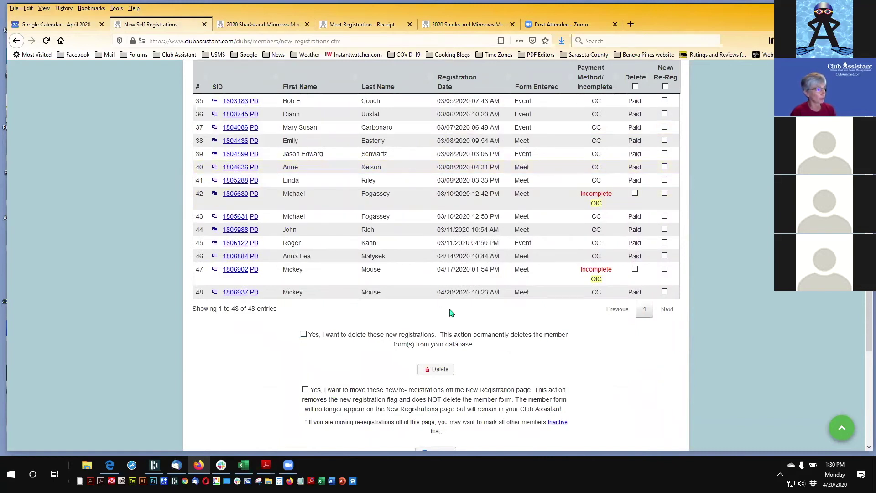
{"action": "scroll", "coordinate": [451, 313], "scroll_direction": "down", "scroll_amount": 2}
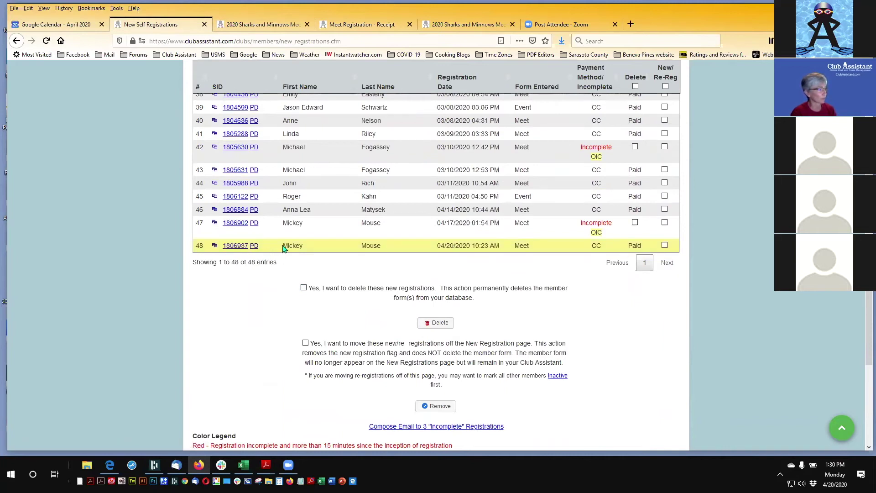
{"action": "left_click_drag", "start_coordinate": [283, 246], "coordinate": [640, 253]}
{"action": "left_click", "coordinate": [567, 283]}
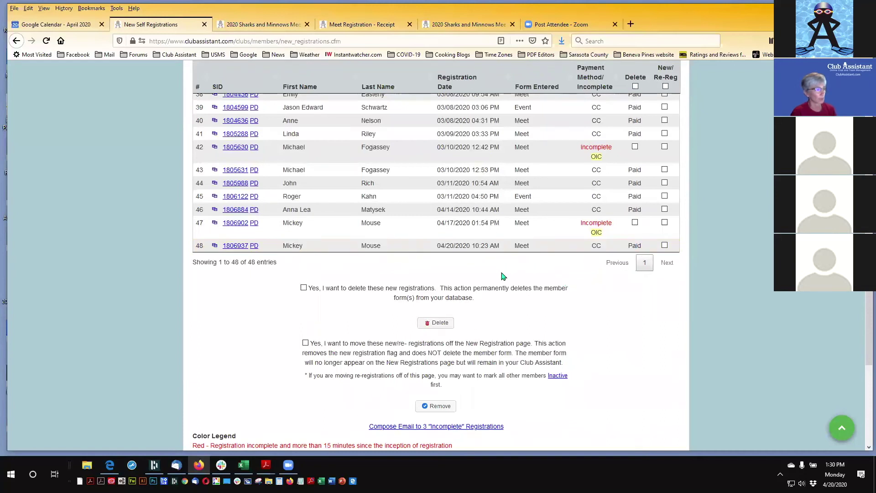
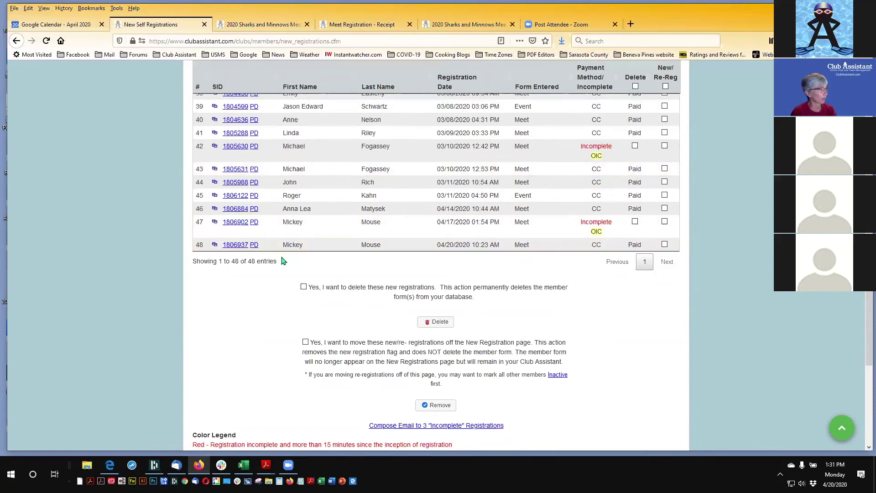
{"action": "scroll", "coordinate": [281, 258], "scroll_direction": "down", "scroll_amount": 2}
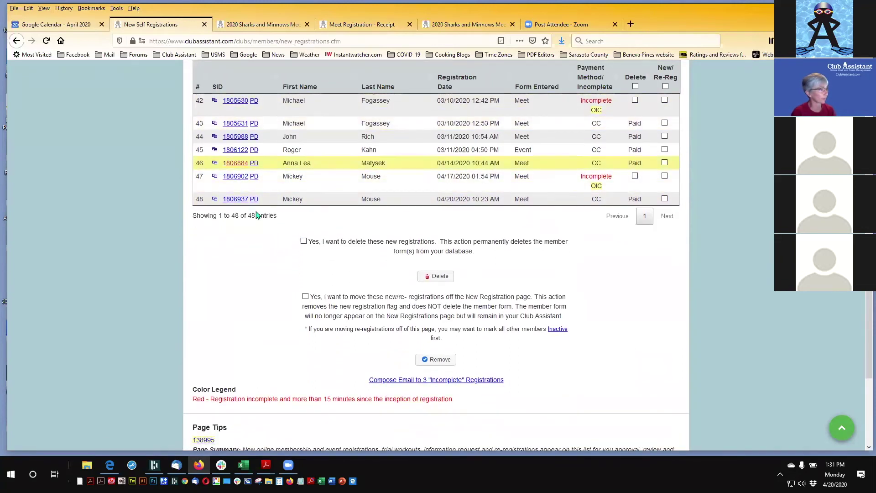
{"action": "left_click", "coordinate": [235, 201]}
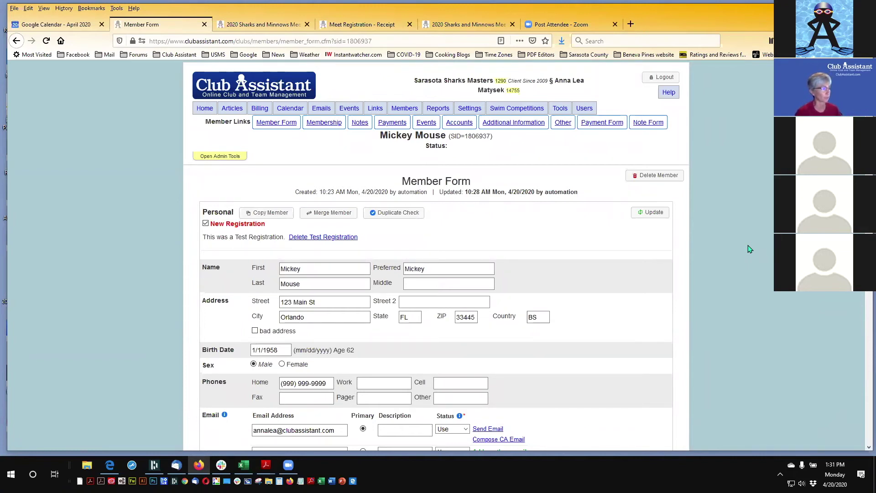
- Review the test member's personal, membership and billing details, and highlight the meet fee's cost in the payments summary
{"action": "scroll", "coordinate": [748, 249], "scroll_direction": "down", "scroll_amount": 4}
{"action": "scroll", "coordinate": [748, 249], "scroll_direction": "up", "scroll_amount": 4}
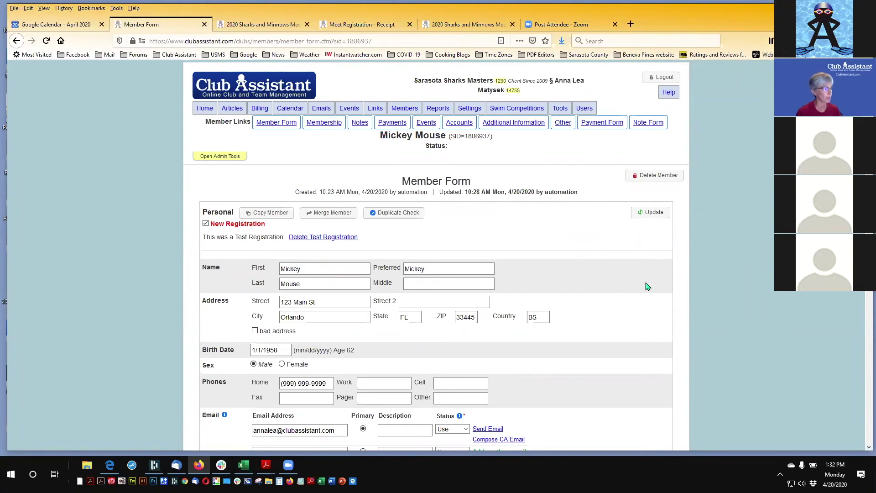
{"action": "scroll", "coordinate": [626, 283], "scroll_direction": "down", "scroll_amount": 3}
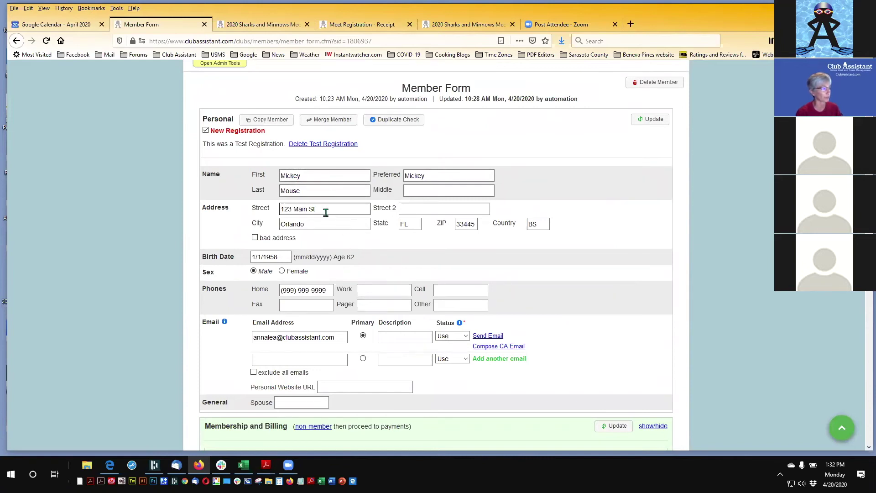
{"action": "left_click", "coordinate": [302, 336]}
{"action": "scroll", "coordinate": [692, 315], "scroll_direction": "down", "scroll_amount": 6}
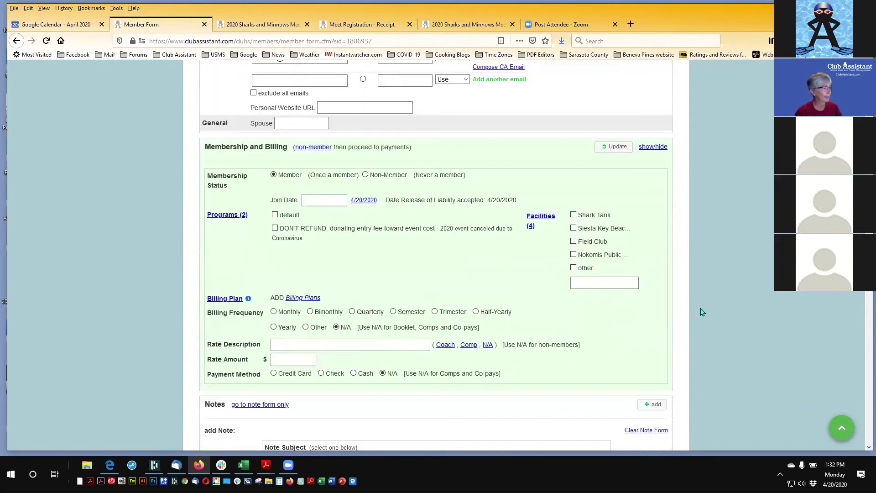
{"action": "scroll", "coordinate": [700, 309], "scroll_direction": "down", "scroll_amount": 2}
{"action": "scroll", "coordinate": [701, 310], "scroll_direction": "down", "scroll_amount": 4}
{"action": "scroll", "coordinate": [701, 311], "scroll_direction": "down", "scroll_amount": 6}
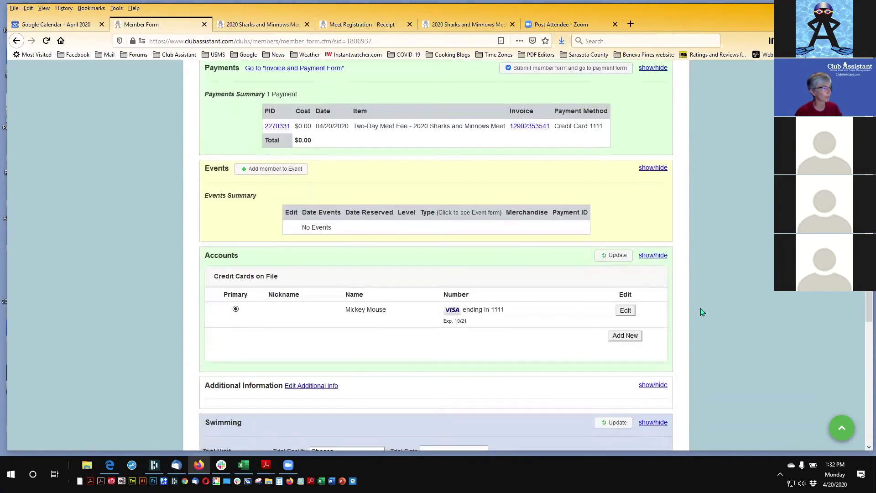
{"action": "scroll", "coordinate": [701, 310], "scroll_direction": "up", "scroll_amount": 4}
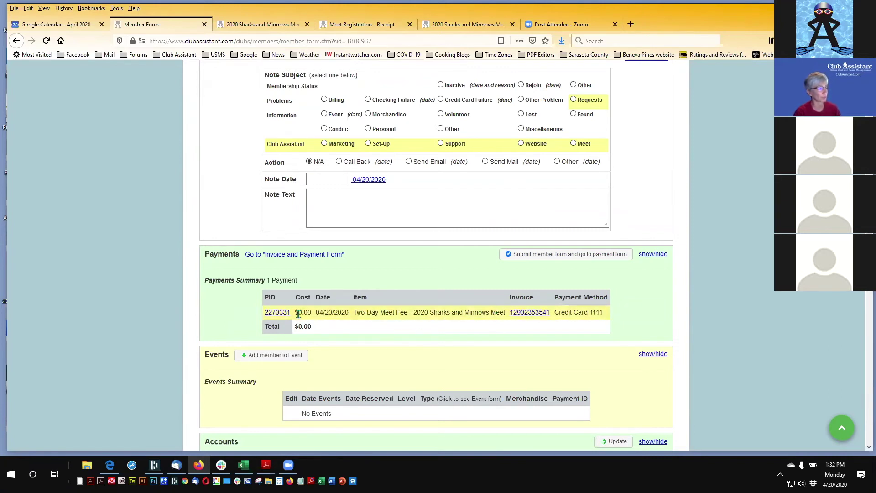
{"action": "left_click_drag", "start_coordinate": [295, 313], "coordinate": [312, 313]}
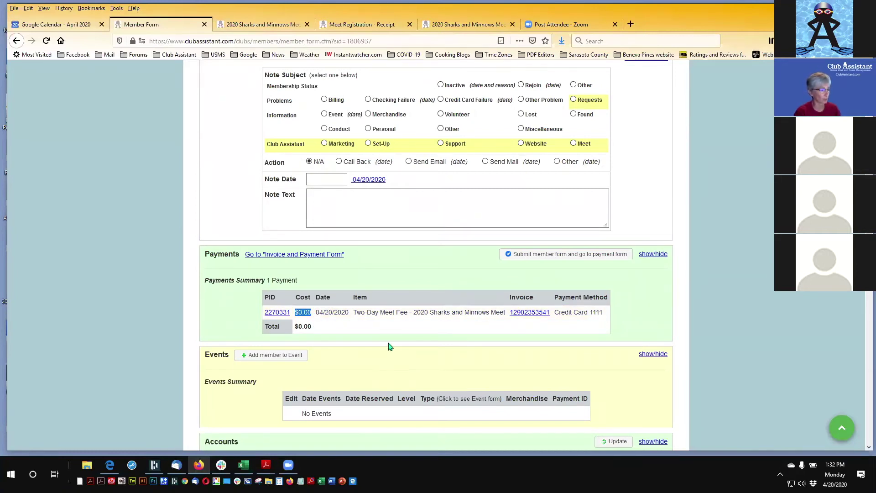
{"action": "left_click", "coordinate": [310, 315]}
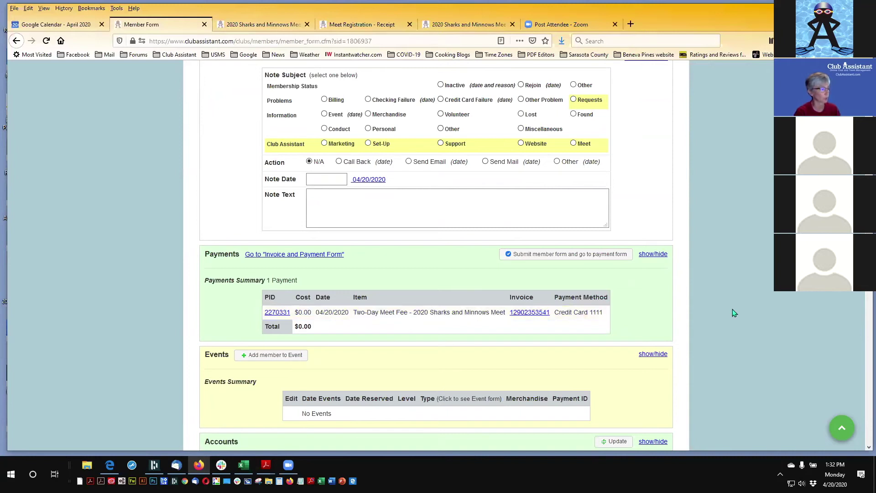
- Examine the credit card on file and the Swimming section's competitions, attendance and FINA details on the member form
{"action": "scroll", "coordinate": [733, 309], "scroll_direction": "down", "scroll_amount": 3}
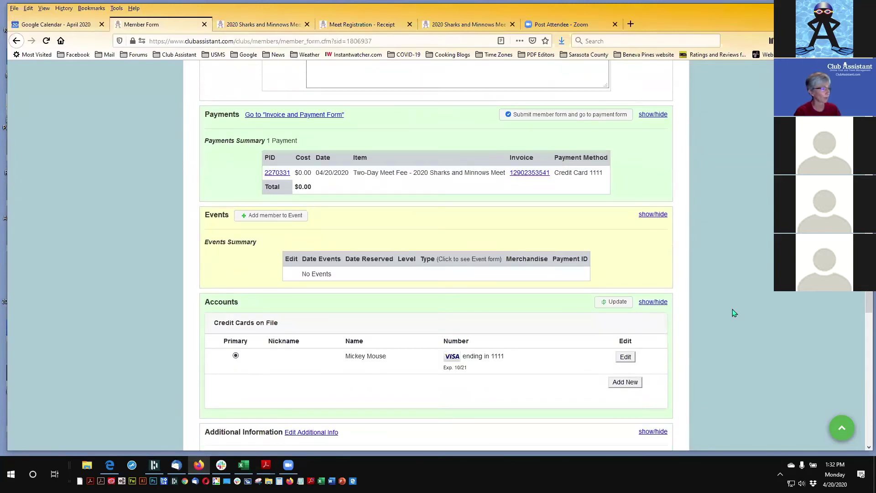
{"action": "scroll", "coordinate": [733, 309], "scroll_direction": "down", "scroll_amount": 3}
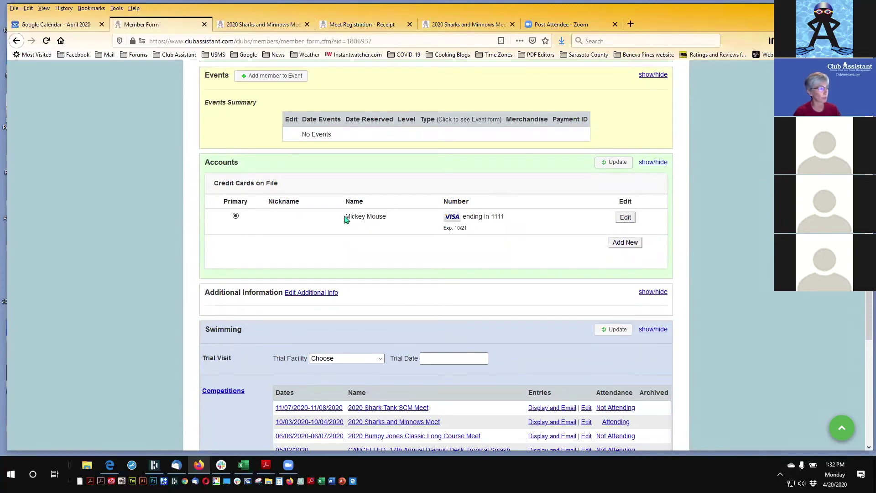
{"action": "left_click_drag", "start_coordinate": [345, 216], "coordinate": [391, 218]}
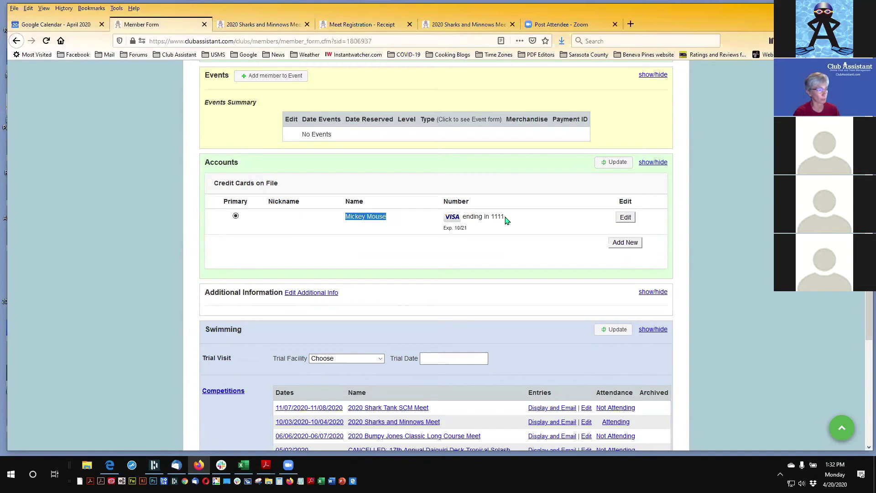
{"action": "scroll", "coordinate": [760, 268], "scroll_direction": "down", "scroll_amount": 1}
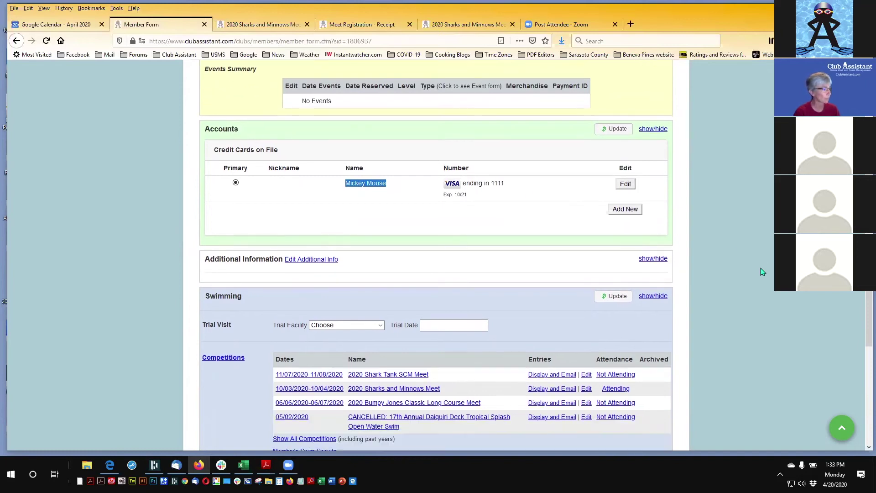
{"action": "scroll", "coordinate": [761, 272], "scroll_direction": "down", "scroll_amount": 2}
{"action": "scroll", "coordinate": [760, 271], "scroll_direction": "down", "scroll_amount": 3}
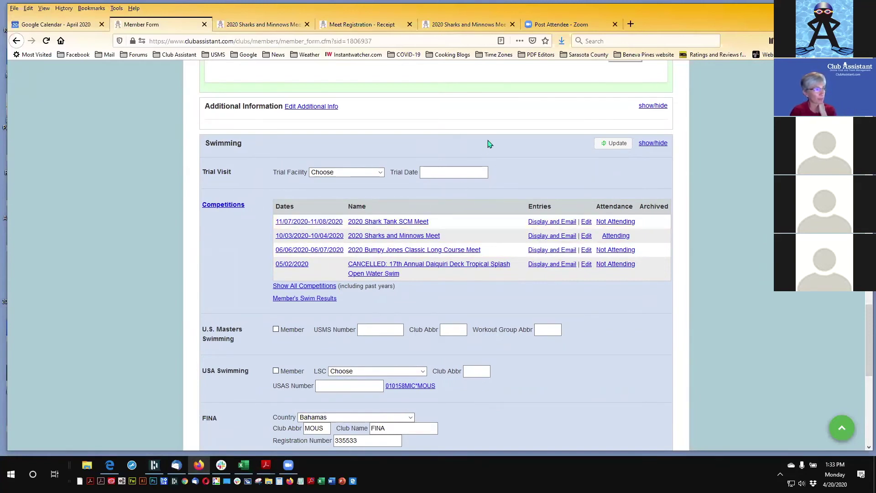
{"action": "scroll", "coordinate": [487, 144], "scroll_direction": "up", "scroll_amount": 7}
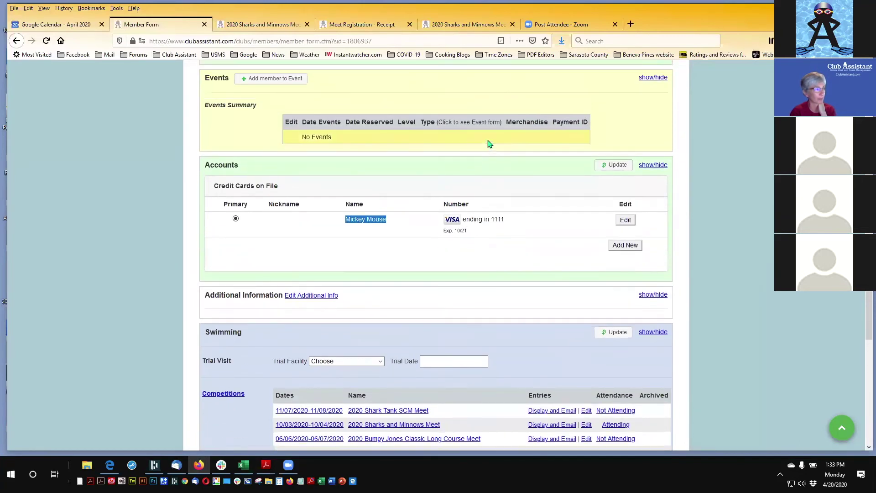
{"action": "scroll", "coordinate": [464, 171], "scroll_direction": "down", "scroll_amount": 6}
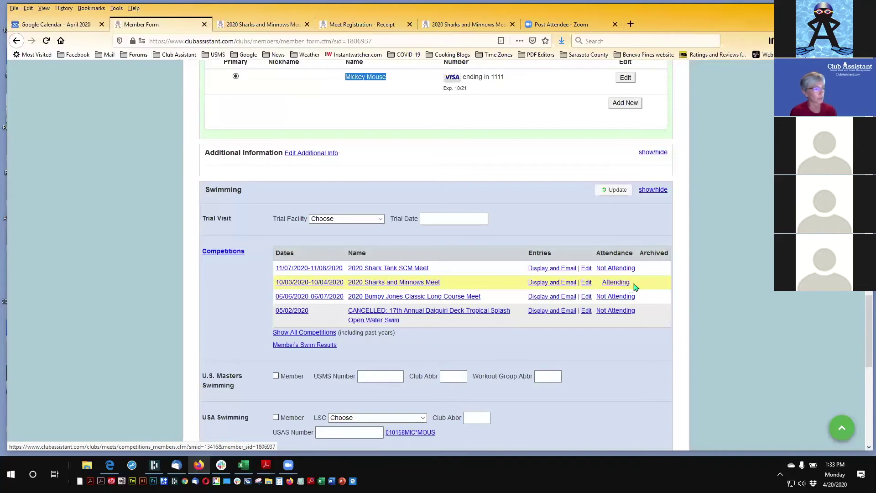
{"action": "scroll", "coordinate": [709, 284], "scroll_direction": "down", "scroll_amount": 1}
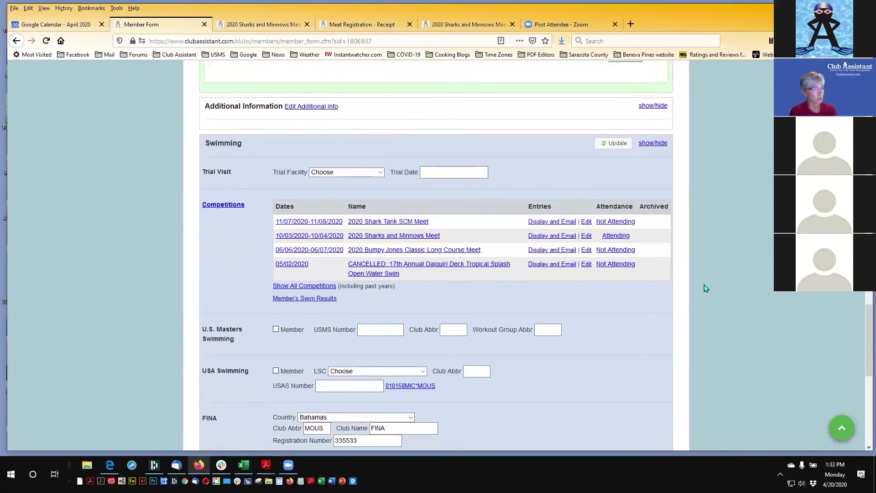
- Open the member's editable entry form for the 2020 Sharks and Minnows Meet and review the event limit and entered events
{"action": "left_click", "coordinate": [587, 236]}
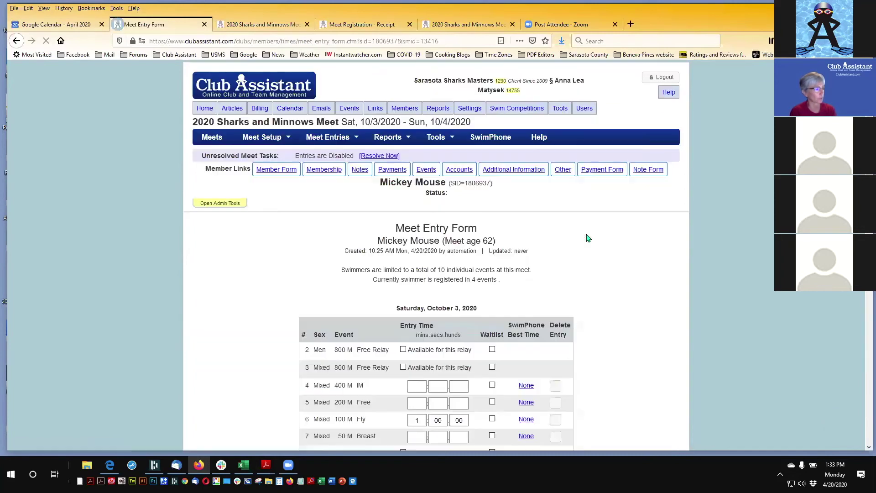
{"action": "scroll", "coordinate": [745, 267], "scroll_direction": "down", "scroll_amount": 3}
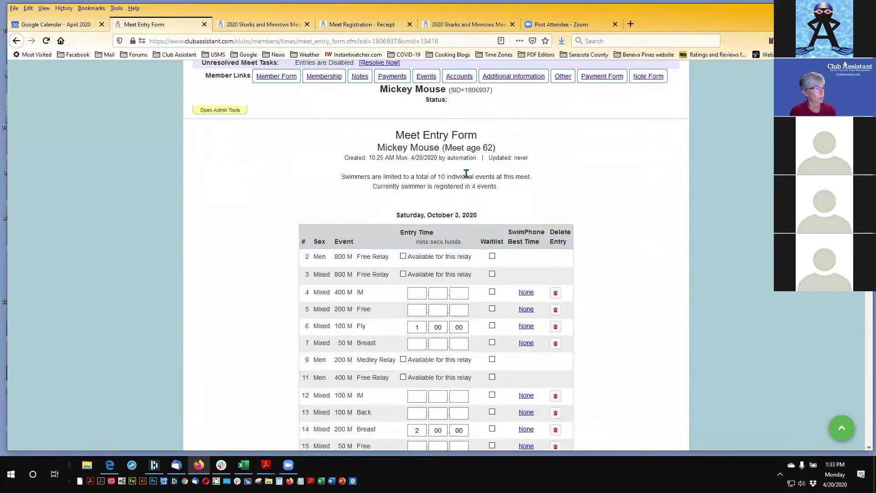
{"action": "left_click_drag", "start_coordinate": [430, 135], "coordinate": [478, 137]}
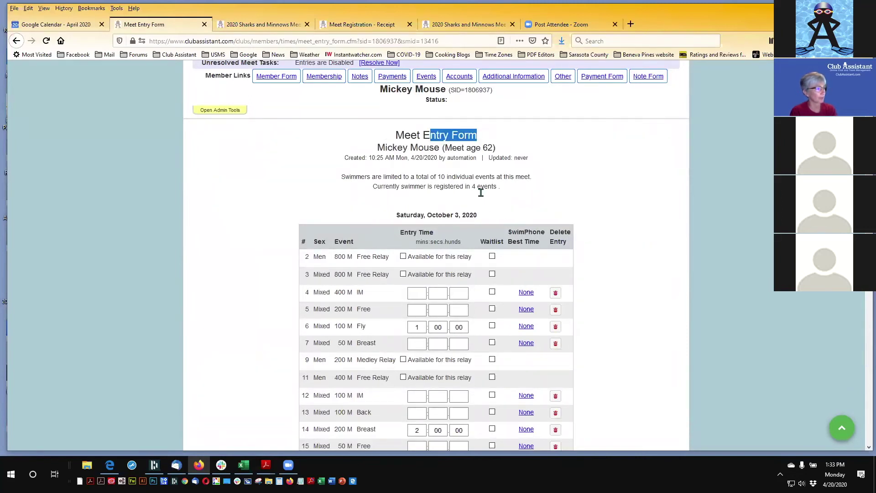
{"action": "scroll", "coordinate": [643, 232], "scroll_direction": "down", "scroll_amount": 5}
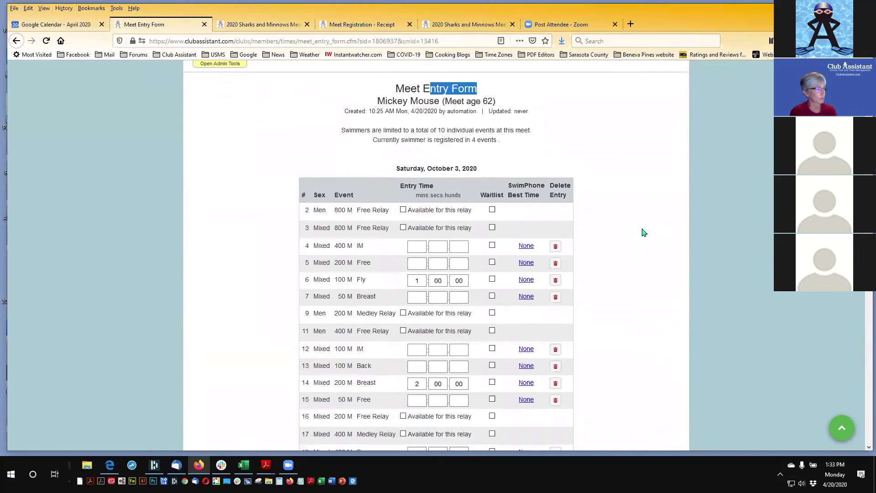
{"action": "scroll", "coordinate": [644, 233], "scroll_direction": "up", "scroll_amount": 1}
- Set the minutes of the entry time for event 6, the 100 M Fly, to 2
{"action": "left_click", "coordinate": [411, 188]}
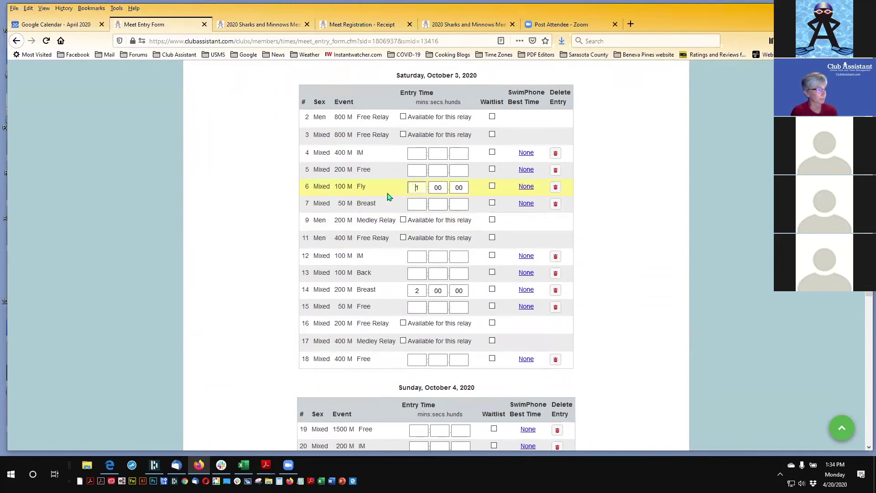
{"action": "double_click", "coordinate": [410, 187]}
{"action": "type", "text": "2"}
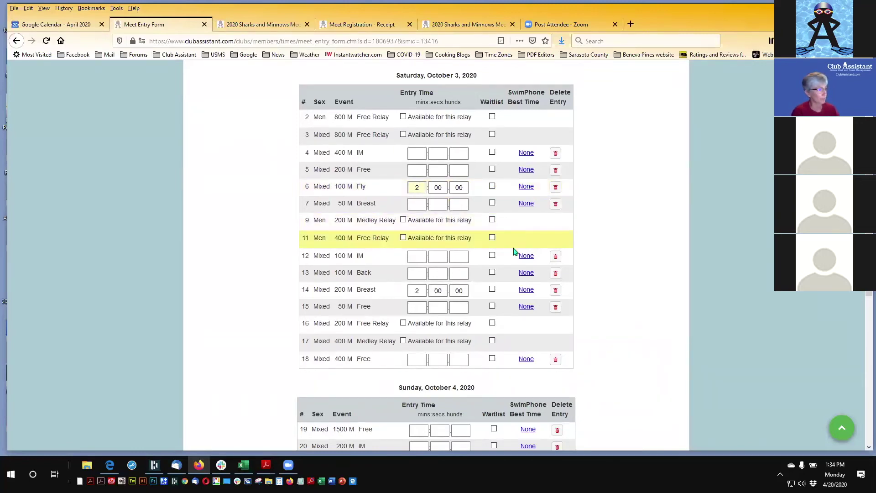
- Submit the member's entry form for the 2020 Sharks and Minnows Meet and review the saved meet entries
{"action": "scroll", "coordinate": [649, 281], "scroll_direction": "down", "scroll_amount": 8}
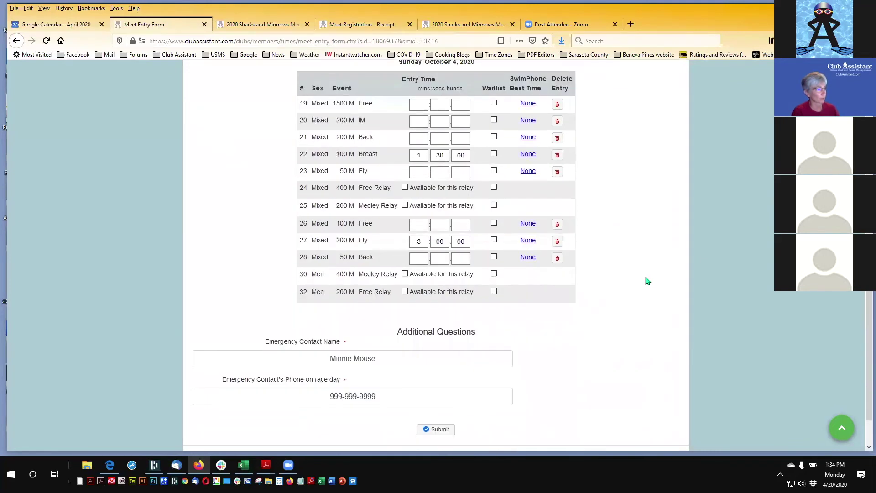
{"action": "scroll", "coordinate": [648, 281], "scroll_direction": "up", "scroll_amount": 10}
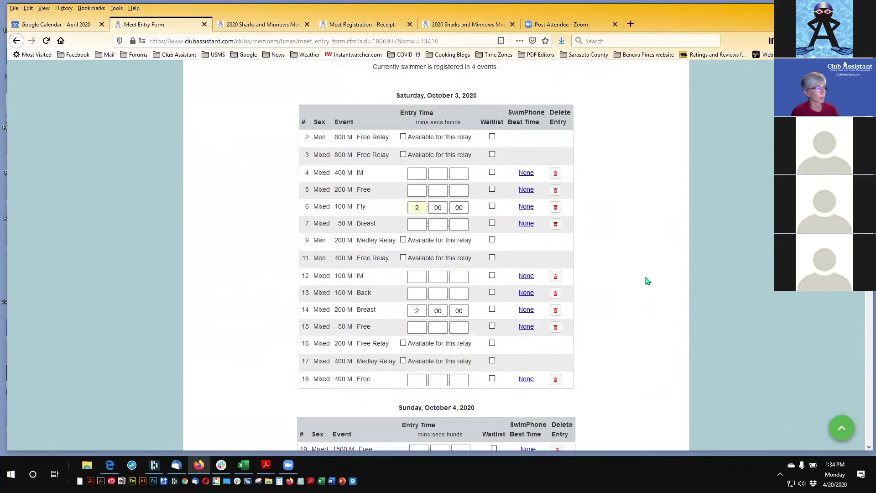
{"action": "scroll", "coordinate": [648, 281], "scroll_direction": "down", "scroll_amount": 10}
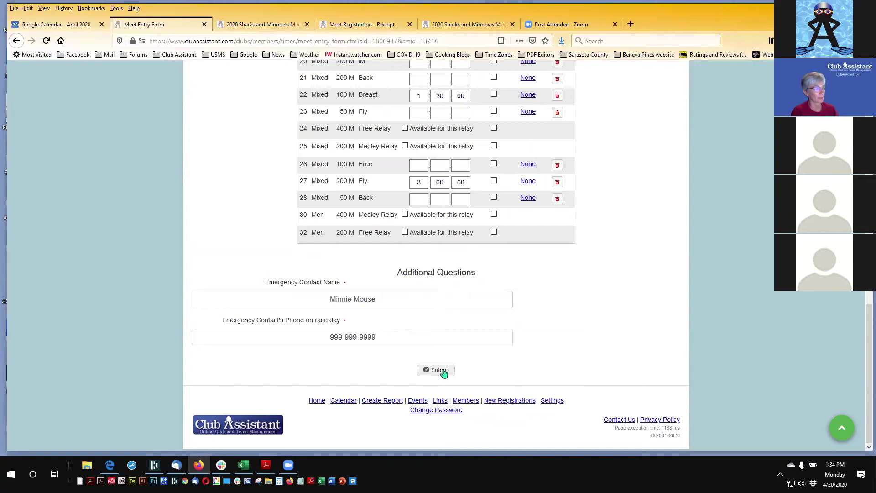
{"action": "left_click", "coordinate": [443, 371]}
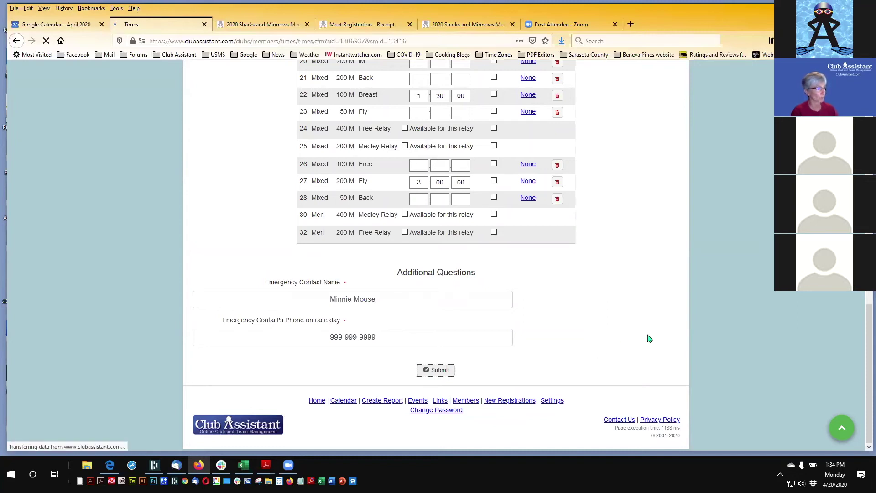
{"action": "scroll", "coordinate": [713, 336], "scroll_direction": "down", "scroll_amount": 1}
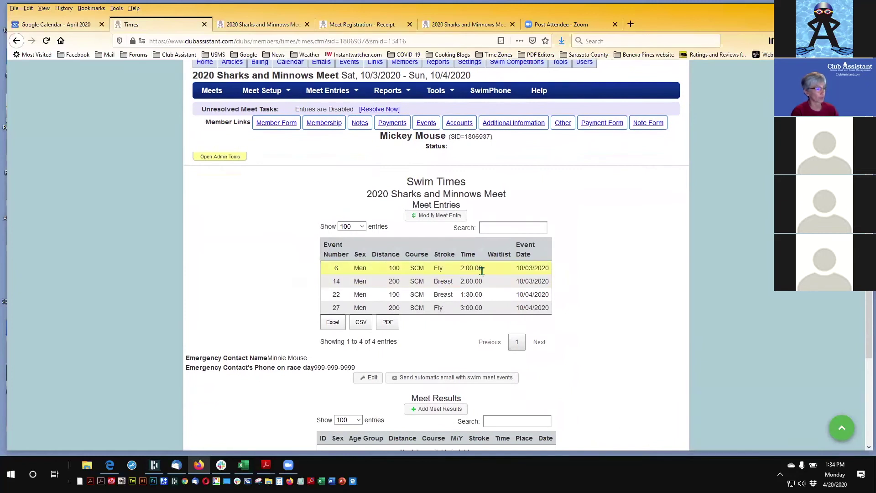
{"action": "scroll", "coordinate": [634, 317], "scroll_direction": "down", "scroll_amount": 3}
{"action": "scroll", "coordinate": [634, 317], "scroll_direction": "up", "scroll_amount": 2}
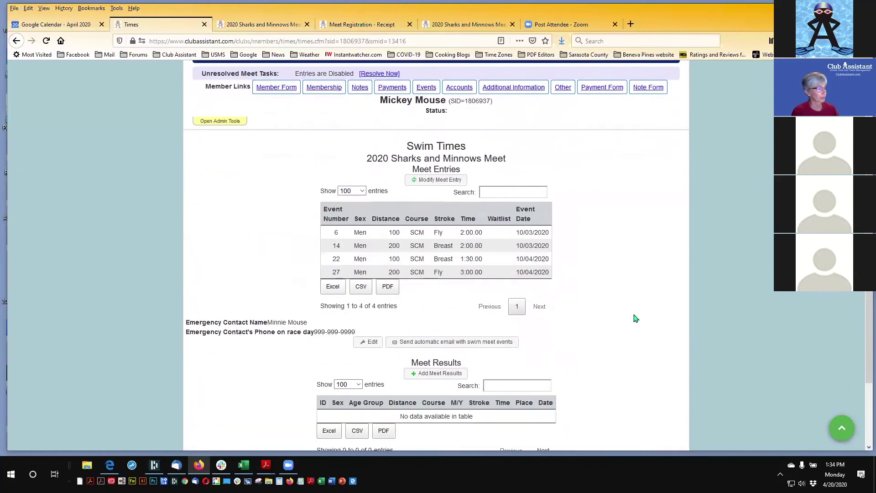
{"action": "scroll", "coordinate": [636, 318], "scroll_direction": "up", "scroll_amount": 2}
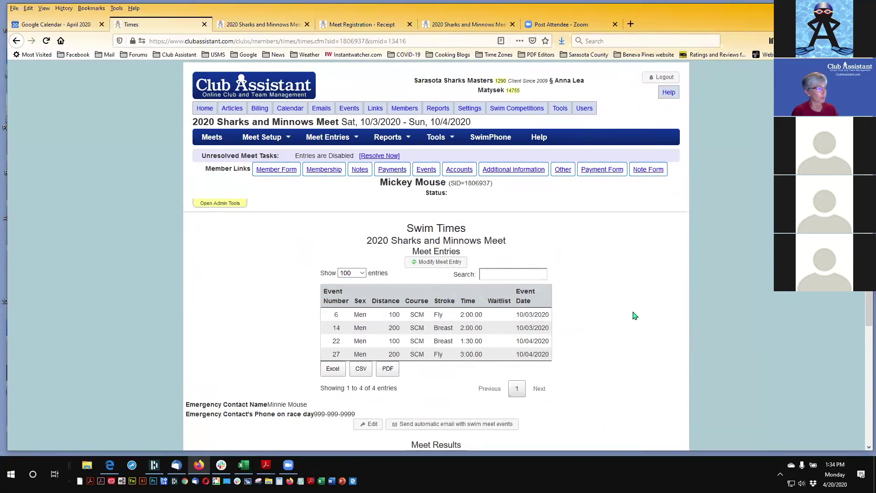
- Reopen the member form and check the member's Attending setting for the 2020 Sharks and Minnows Meet under Competition Members
{"action": "left_click", "coordinate": [271, 171]}
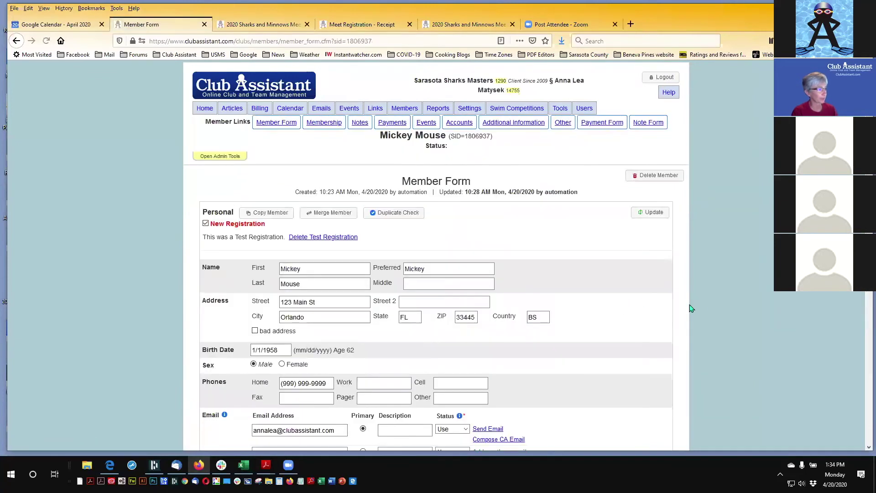
{"action": "scroll", "coordinate": [713, 313], "scroll_direction": "down", "scroll_amount": 15}
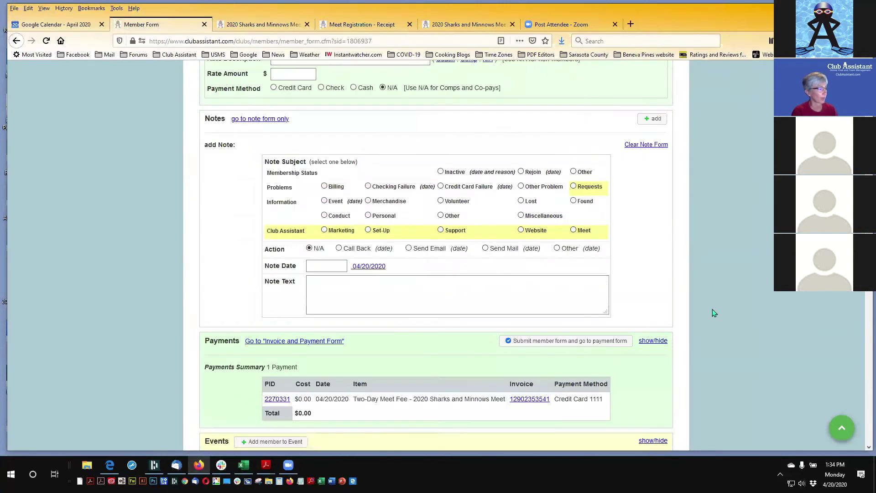
{"action": "scroll", "coordinate": [713, 313], "scroll_direction": "down", "scroll_amount": 10}
{"action": "scroll", "coordinate": [713, 313], "scroll_direction": "up", "scroll_amount": 4}
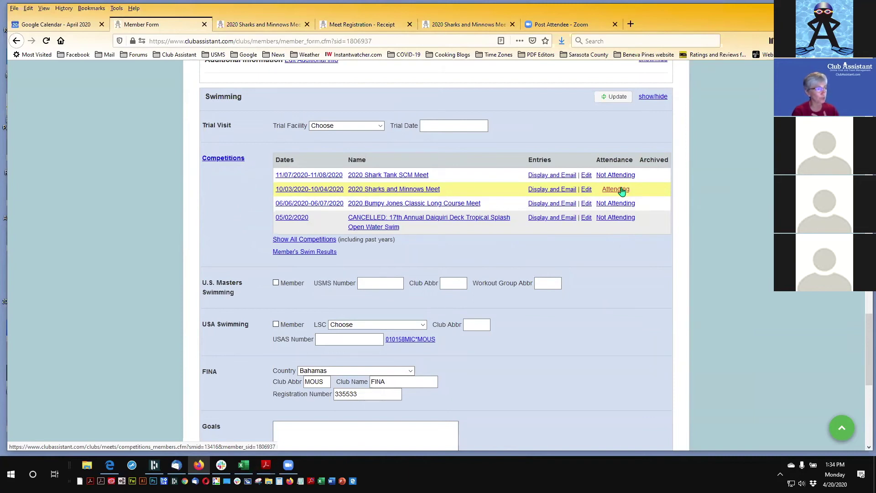
{"action": "left_click", "coordinate": [622, 191]}
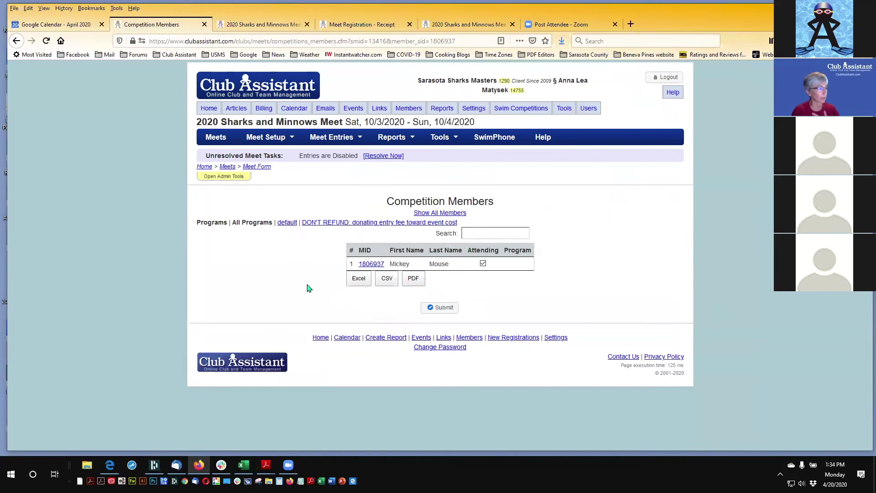
{"action": "left_click", "coordinate": [482, 264]}
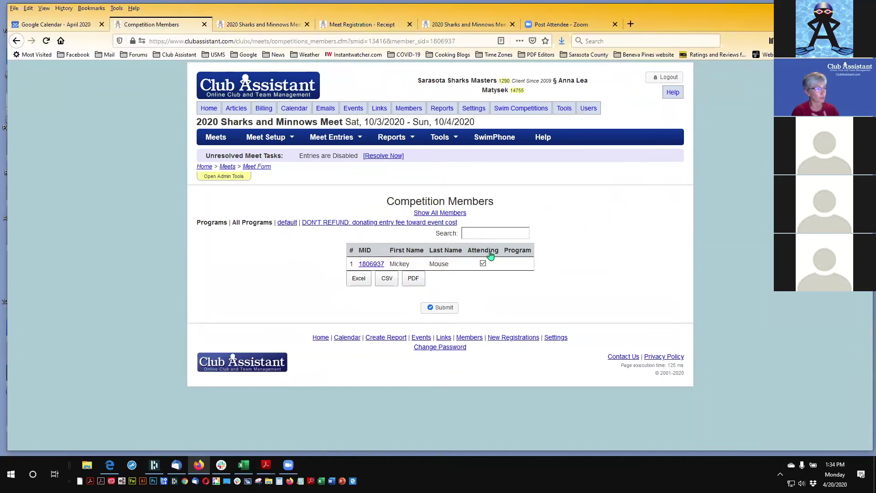
{"action": "left_click", "coordinate": [483, 263]}
{"action": "left_click", "coordinate": [17, 41]}
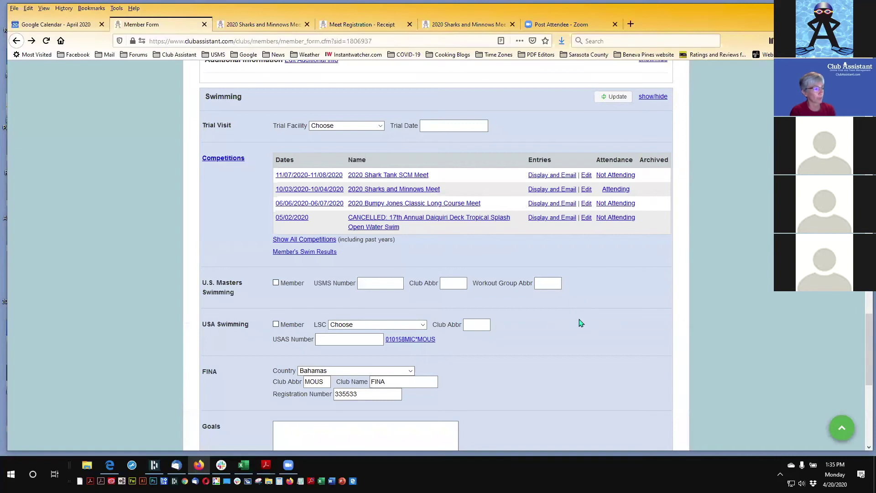
- Examine the U.S. Masters Swimming and FINA membership fields in the member form's Swimming section
{"action": "scroll", "coordinate": [580, 322], "scroll_direction": "down", "scroll_amount": 1}
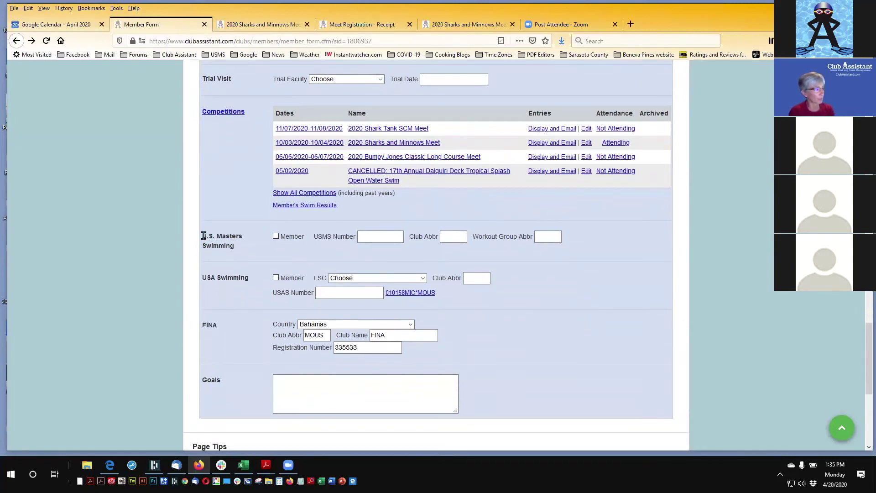
{"action": "left_click_drag", "start_coordinate": [202, 235], "coordinate": [239, 249]}
{"action": "left_click", "coordinate": [368, 237]}
{"action": "left_click", "coordinate": [447, 237]}
{"action": "left_click", "coordinate": [543, 237]}
{"action": "left_click", "coordinate": [461, 237]}
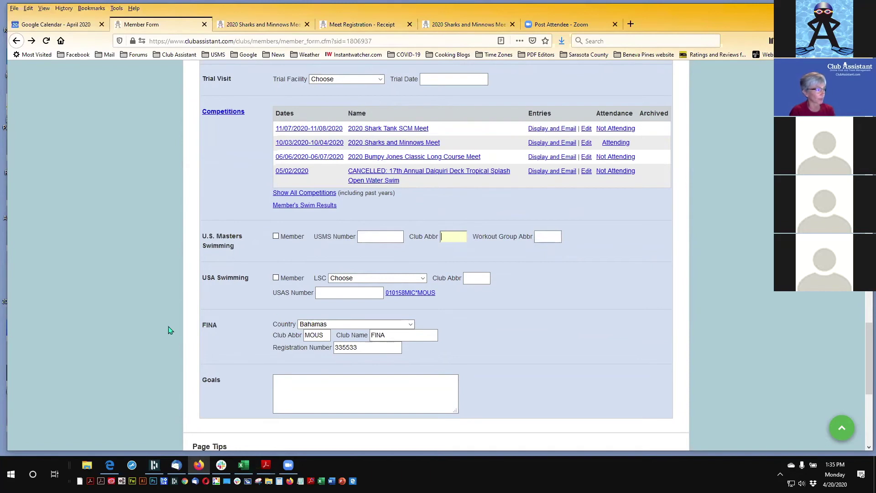
{"action": "scroll", "coordinate": [242, 355], "scroll_direction": "down", "scroll_amount": 2}
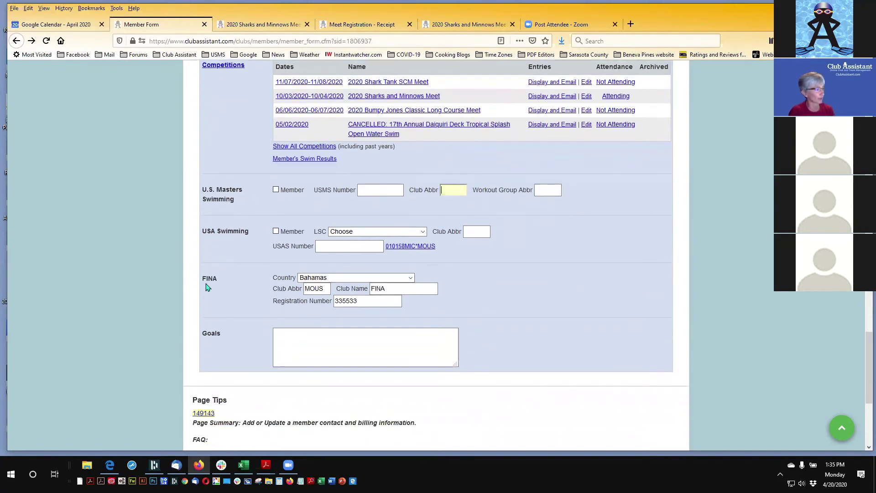
{"action": "double_click", "coordinate": [211, 278]}
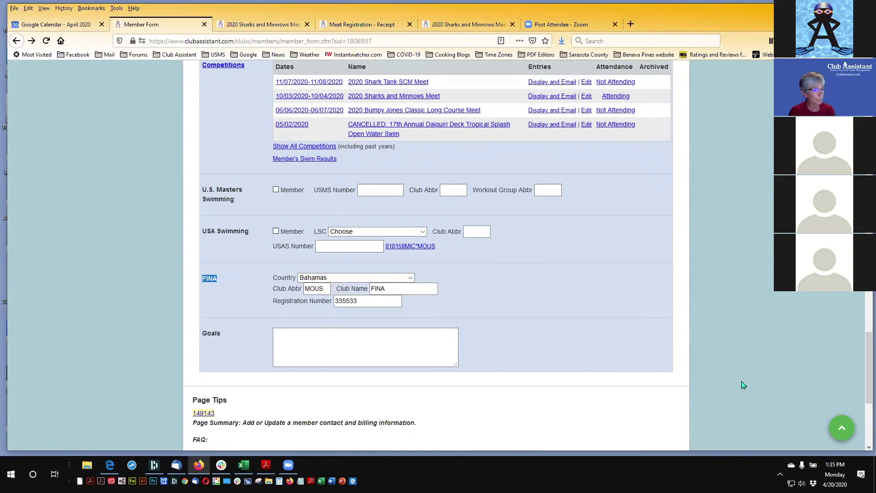
- Open the Accounting Money Received report and limit it to the 2020 Sharks and Minnows Meet
{"action": "scroll", "coordinate": [742, 382], "scroll_direction": "up", "scroll_amount": 15}
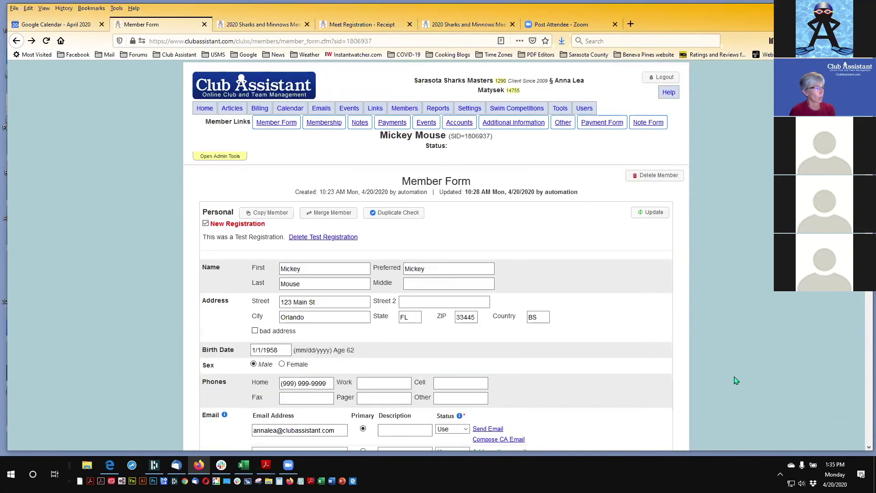
{"action": "scroll", "coordinate": [722, 294], "scroll_direction": "down", "scroll_amount": 2}
{"action": "scroll", "coordinate": [680, 280], "scroll_direction": "up", "scroll_amount": 1}
{"action": "scroll", "coordinate": [485, 186], "scroll_direction": "down", "scroll_amount": 1}
{"action": "scroll", "coordinate": [331, 192], "scroll_direction": "up", "scroll_amount": 1}
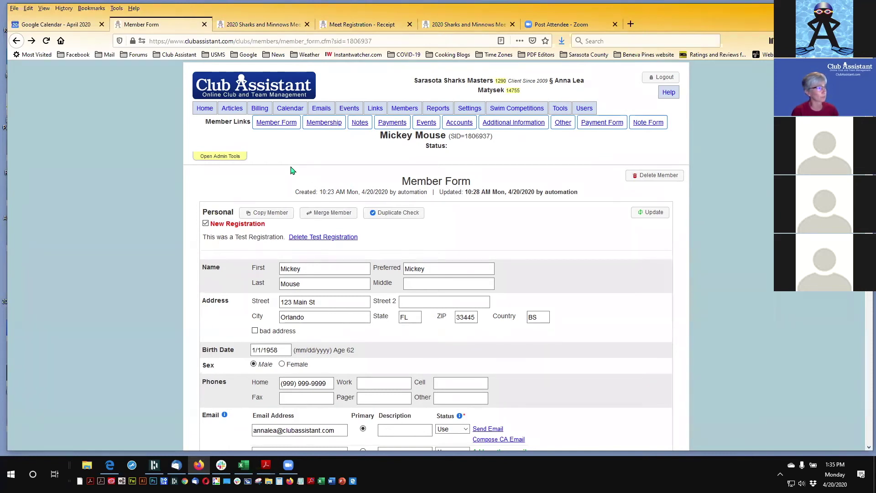
{"action": "mouse_move", "coordinate": [261, 109]}
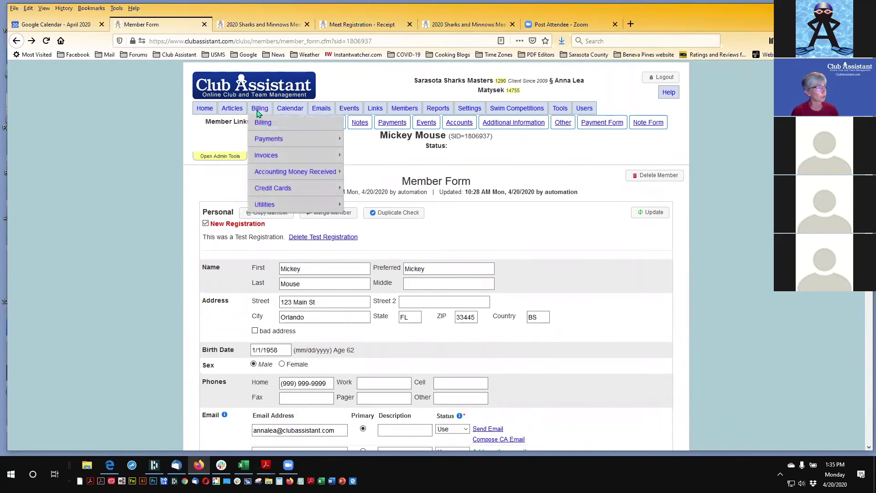
{"action": "left_click", "coordinate": [286, 177]}
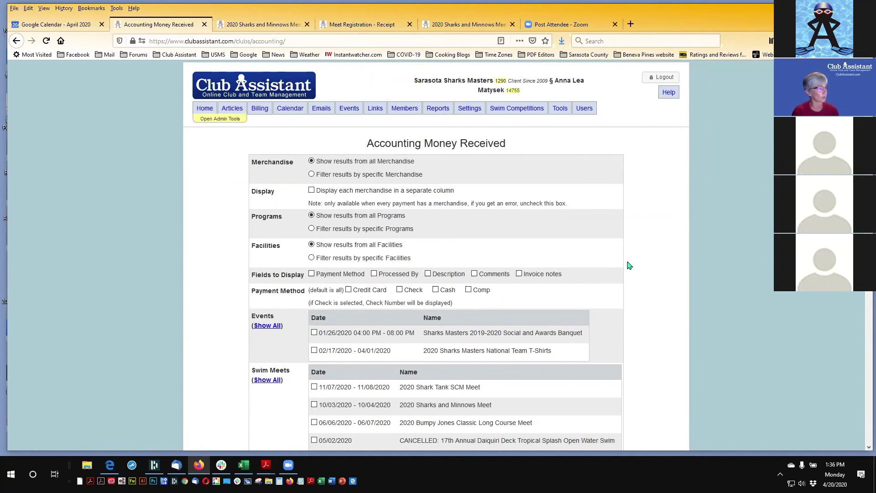
{"action": "scroll", "coordinate": [628, 265], "scroll_direction": "down", "scroll_amount": 2}
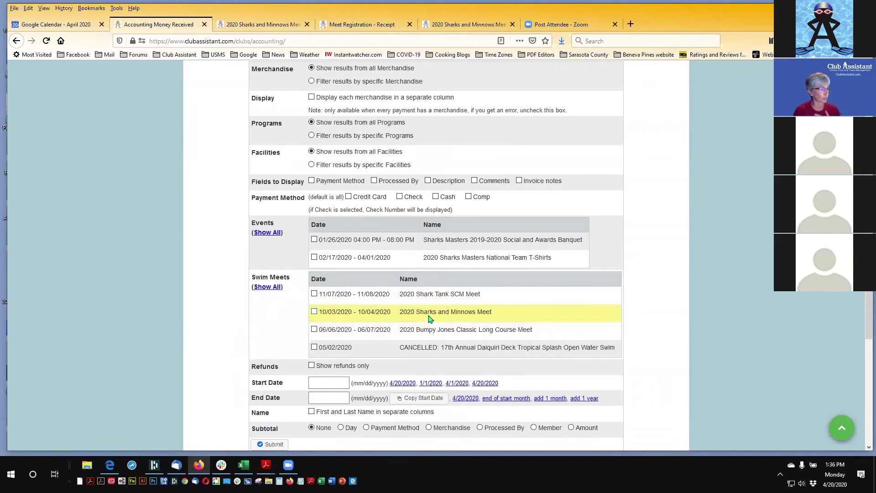
{"action": "left_click", "coordinate": [314, 311]}
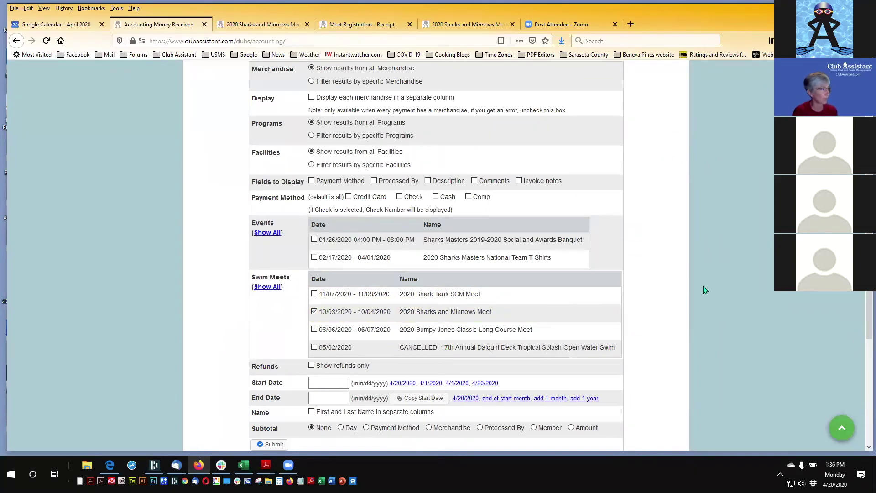
- Include Payment Method among the fields to display in the accounting report
{"action": "scroll", "coordinate": [703, 287], "scroll_direction": "up", "scroll_amount": 3}
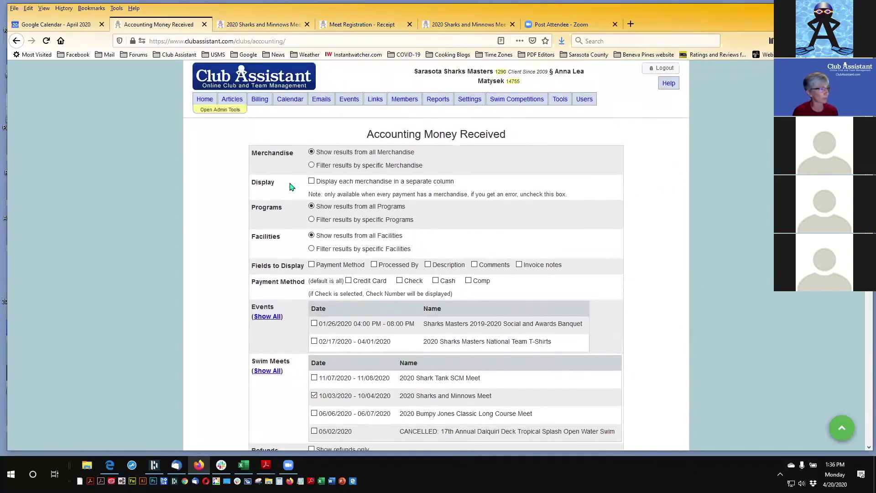
{"action": "scroll", "coordinate": [292, 186], "scroll_direction": "up", "scroll_amount": 1}
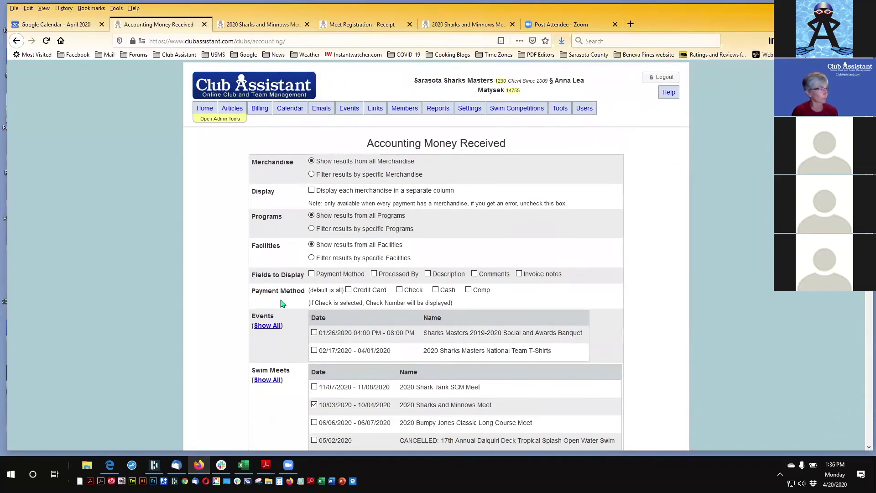
{"action": "left_click", "coordinate": [312, 275]}
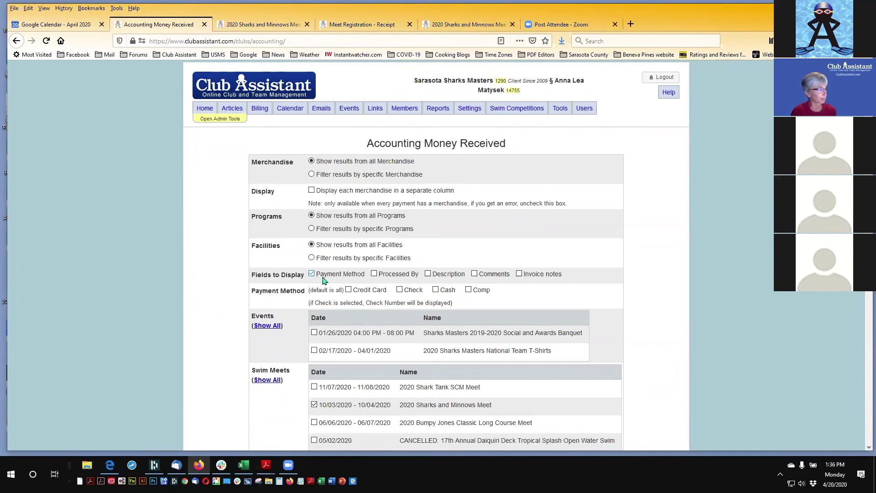
- Set the accounting report's date range from 1/1/2020 to 4/20/2020 and generate the payment summary
{"action": "scroll", "coordinate": [683, 288], "scroll_direction": "down", "scroll_amount": 5}
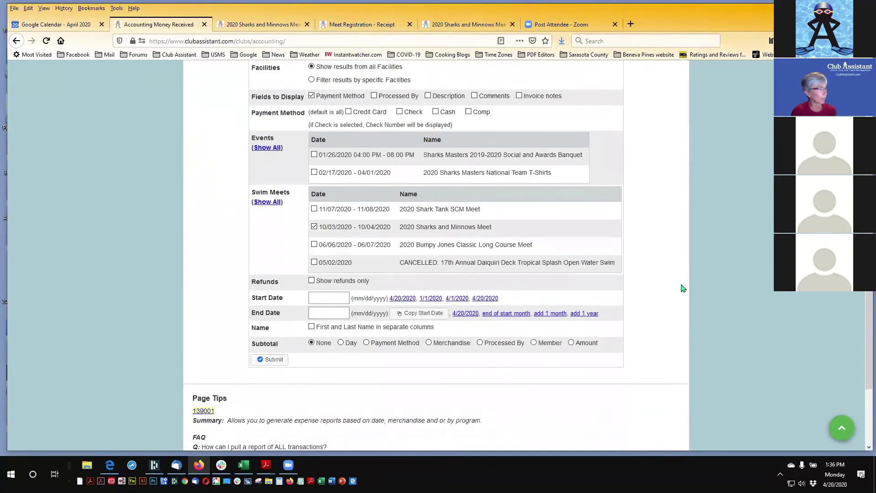
{"action": "left_click", "coordinate": [318, 244]}
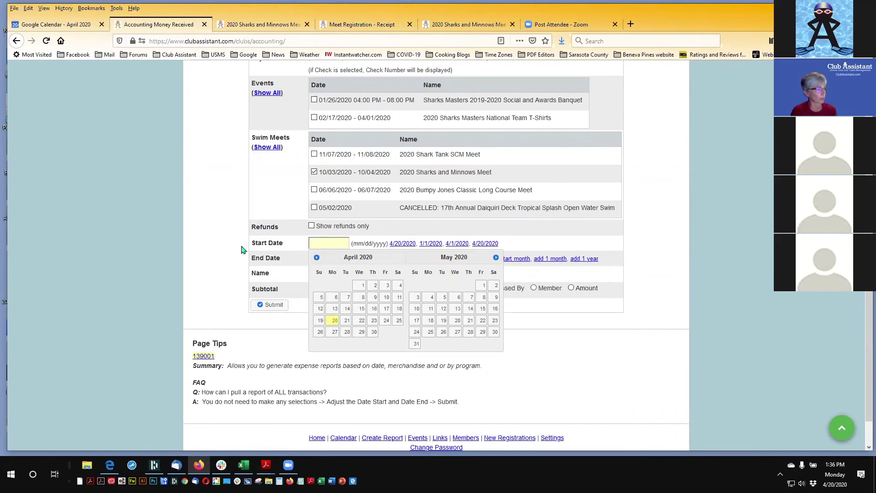
{"action": "left_click", "coordinate": [657, 342]}
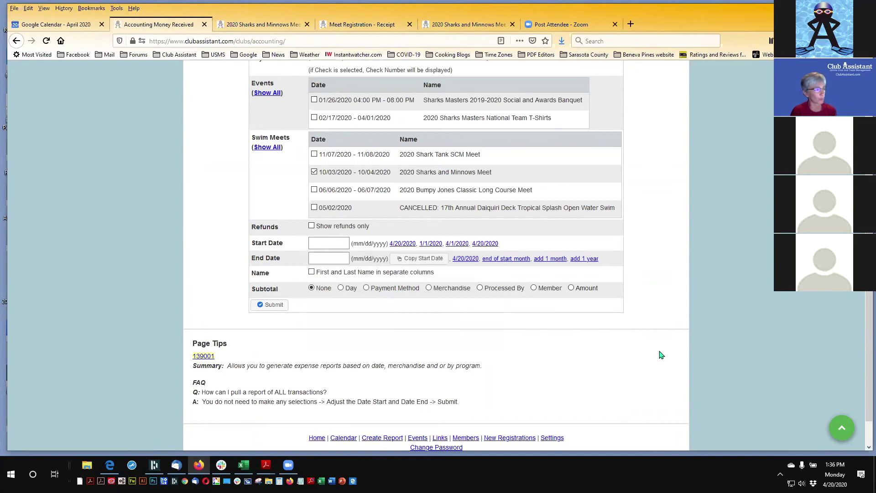
{"action": "left_click", "coordinate": [428, 244]}
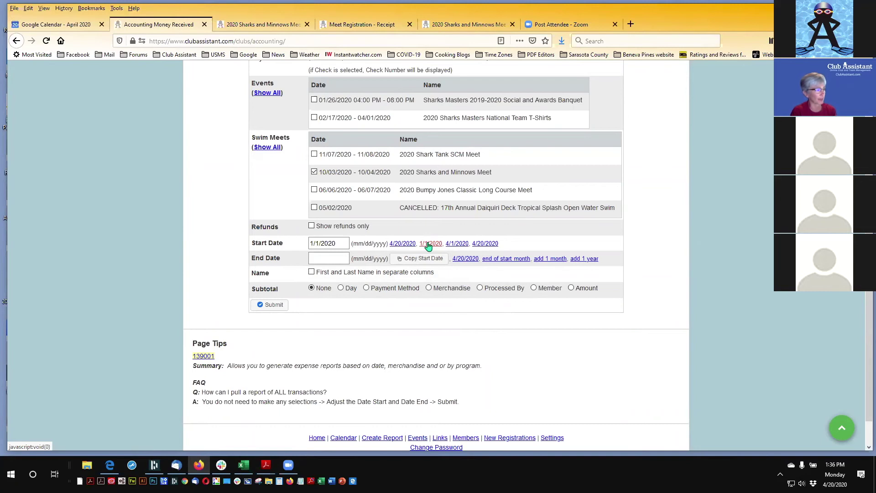
{"action": "left_click", "coordinate": [466, 259]}
{"action": "left_click", "coordinate": [269, 305]}
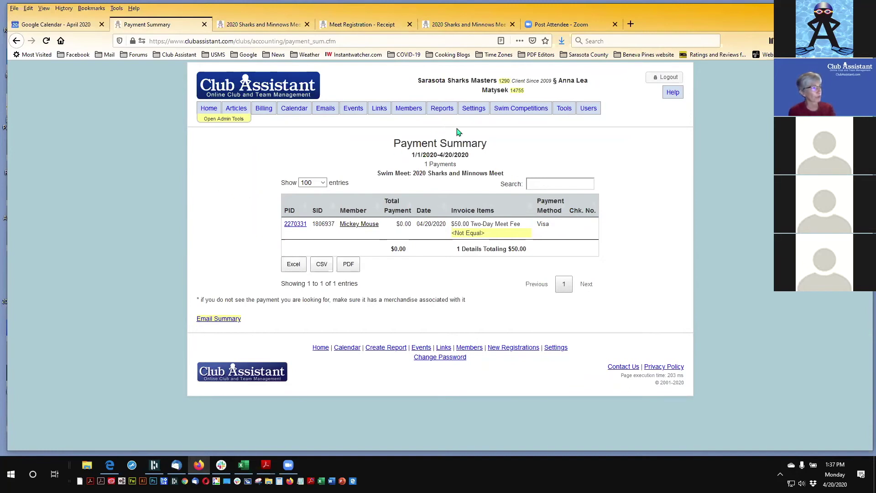
- Open the page for creating a member report from the available reports
{"action": "mouse_move", "coordinate": [408, 109]}
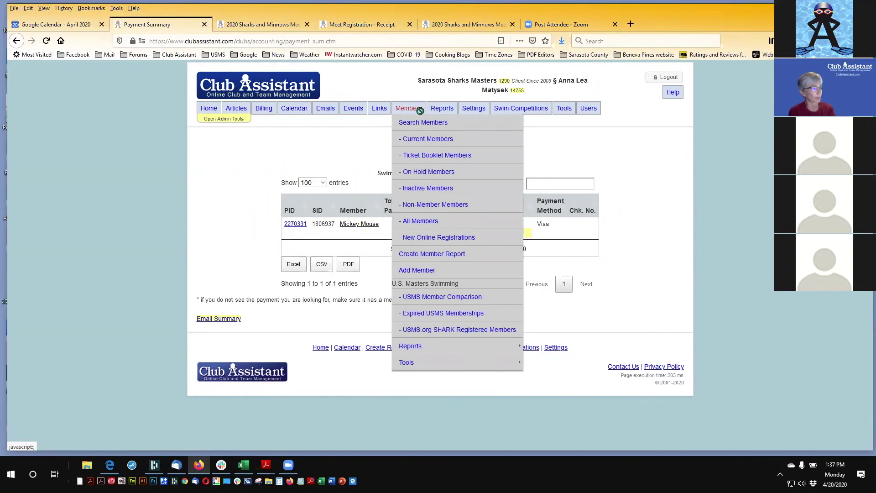
{"action": "mouse_move", "coordinate": [437, 109]}
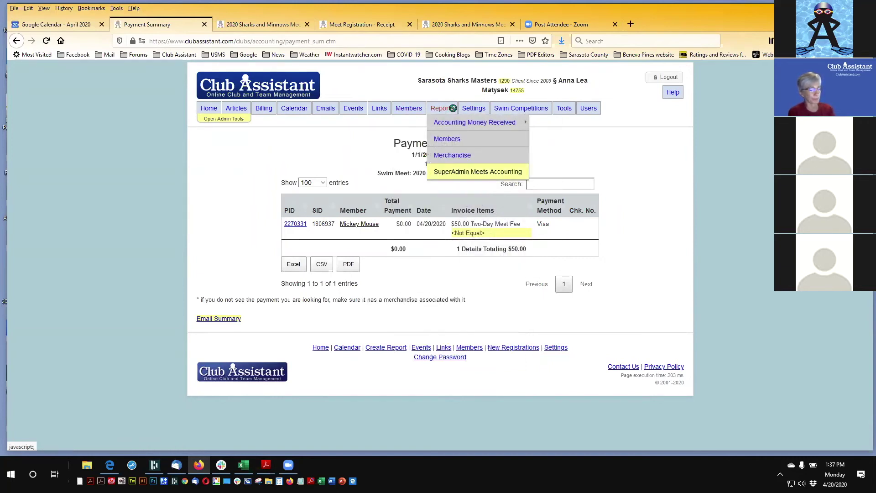
{"action": "mouse_move", "coordinate": [449, 124]}
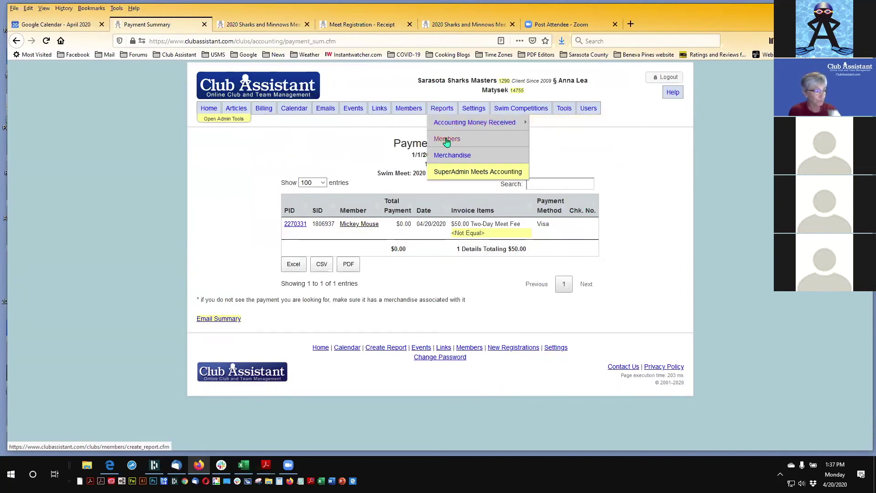
{"action": "left_click", "coordinate": [447, 142]}
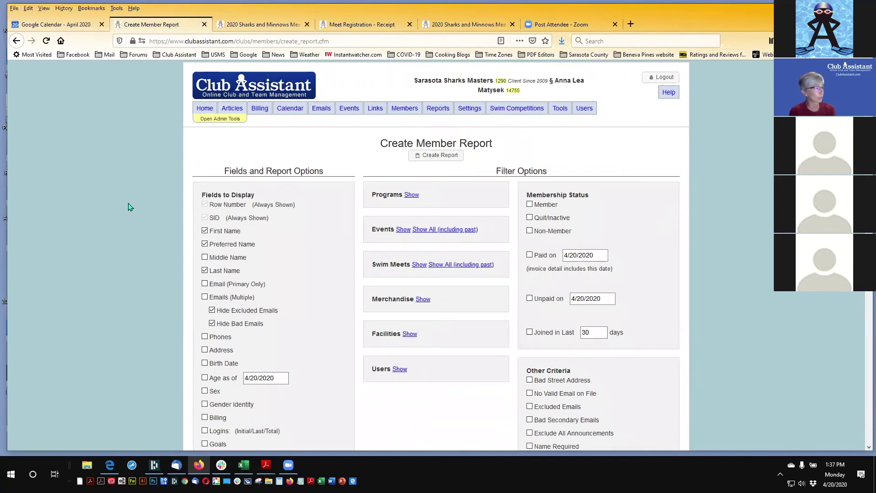
- Remove Preferred Name from the member report's display fields and include Sex and Age as of 4/20/2020
{"action": "scroll", "coordinate": [128, 204], "scroll_direction": "down", "scroll_amount": 4}
{"action": "scroll", "coordinate": [128, 204], "scroll_direction": "up", "scroll_amount": 2}
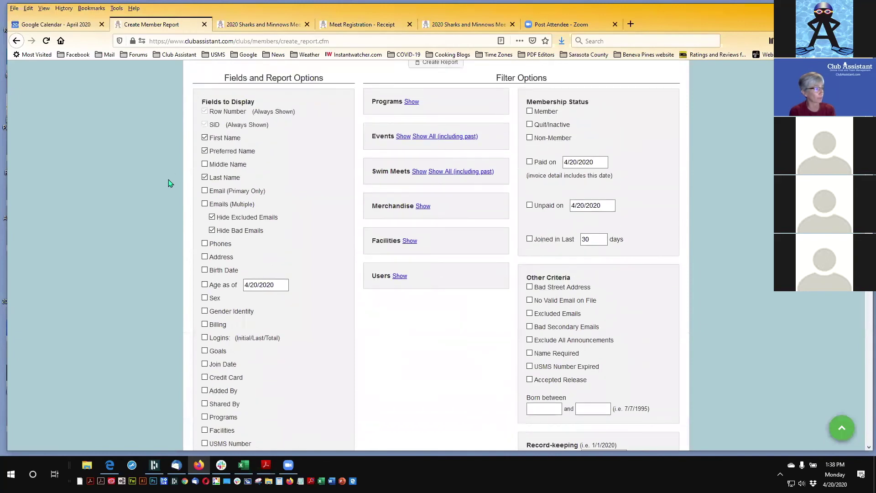
{"action": "left_click", "coordinate": [205, 152]}
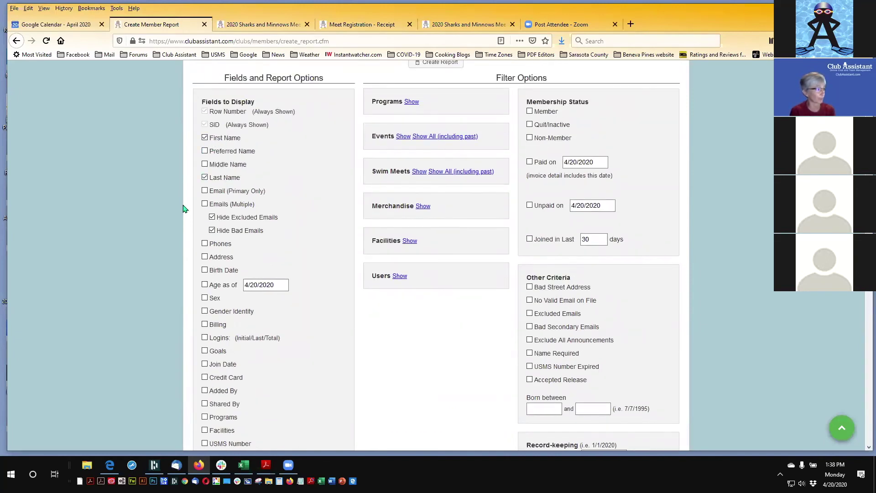
{"action": "scroll", "coordinate": [184, 208], "scroll_direction": "down", "scroll_amount": 1}
{"action": "left_click", "coordinate": [205, 251]}
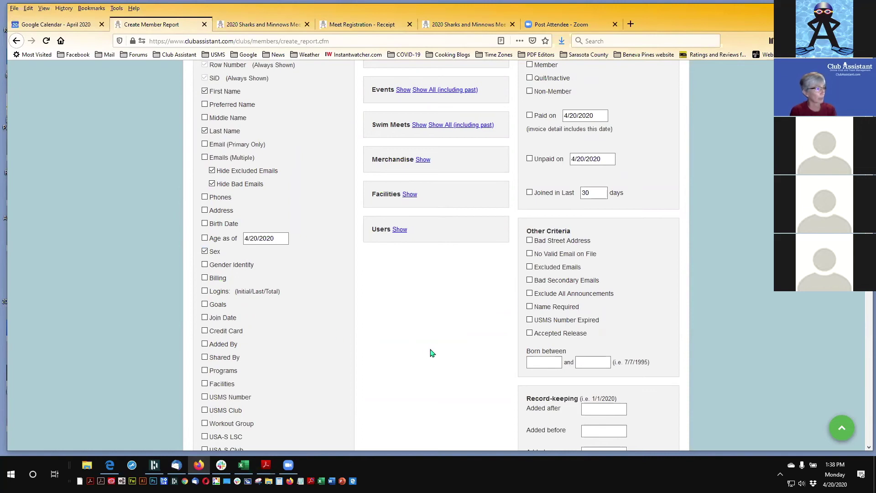
{"action": "scroll", "coordinate": [429, 352], "scroll_direction": "up", "scroll_amount": 2}
{"action": "left_click", "coordinate": [205, 331]}
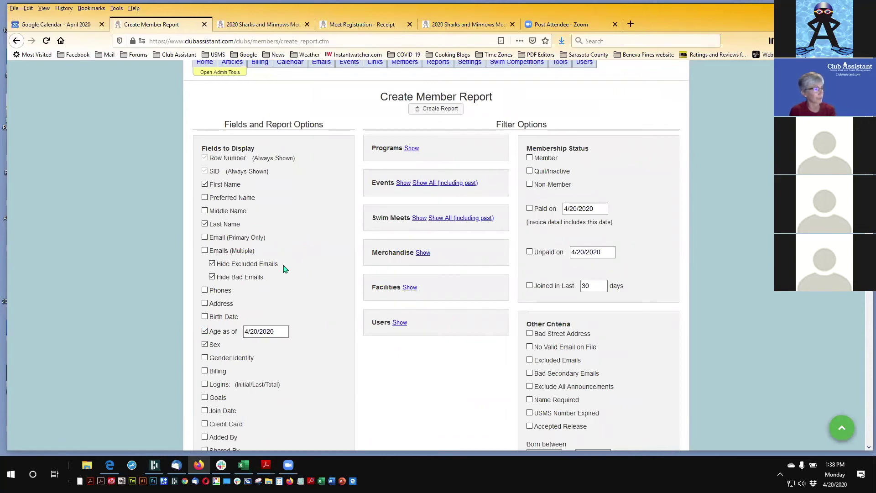
- Limit the member report to the 2020 Sharks and Minnows Meet with its Emergency Contact and Emergency Phone fields, and generate the report
{"action": "left_click", "coordinate": [419, 218]}
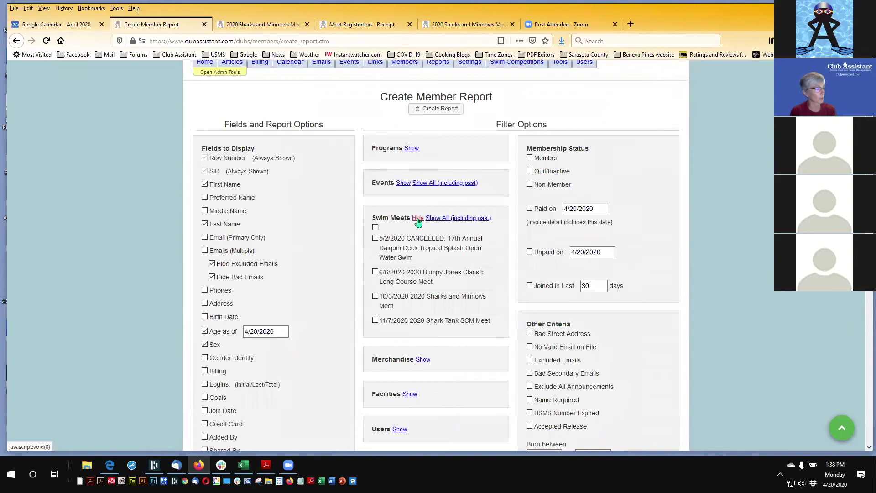
{"action": "left_click", "coordinate": [375, 296]}
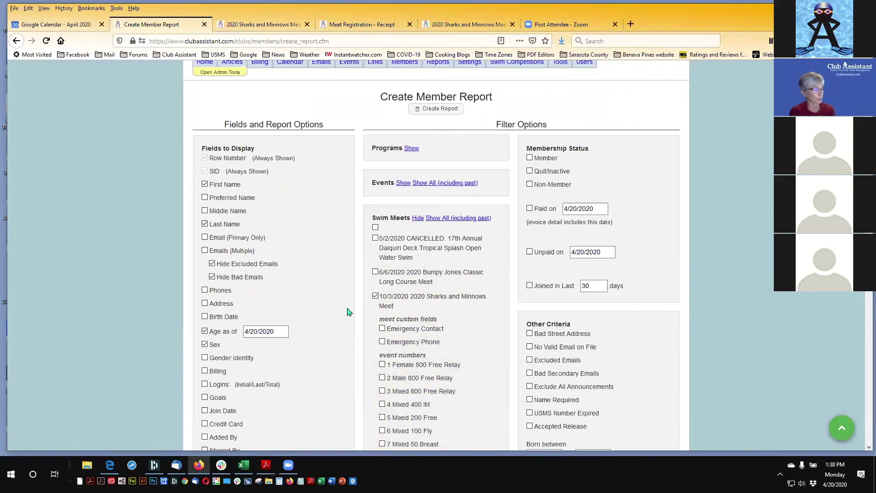
{"action": "scroll", "coordinate": [348, 312], "scroll_direction": "down", "scroll_amount": 2}
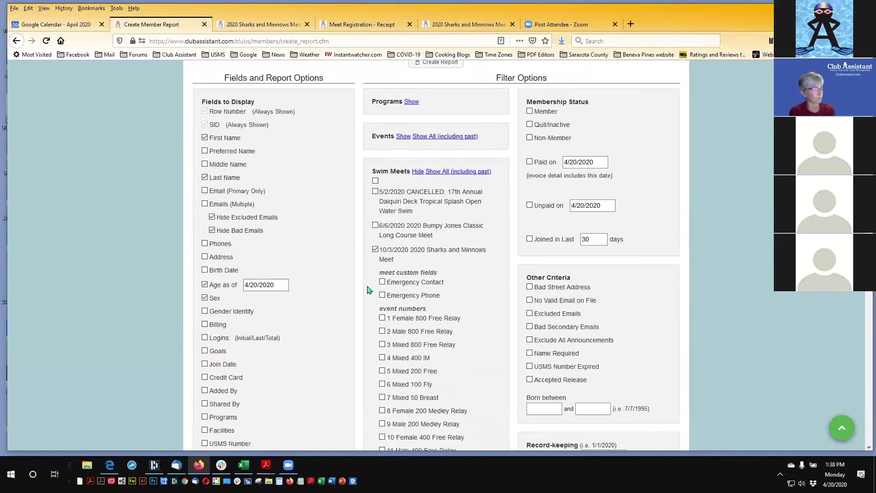
{"action": "left_click", "coordinate": [383, 282]}
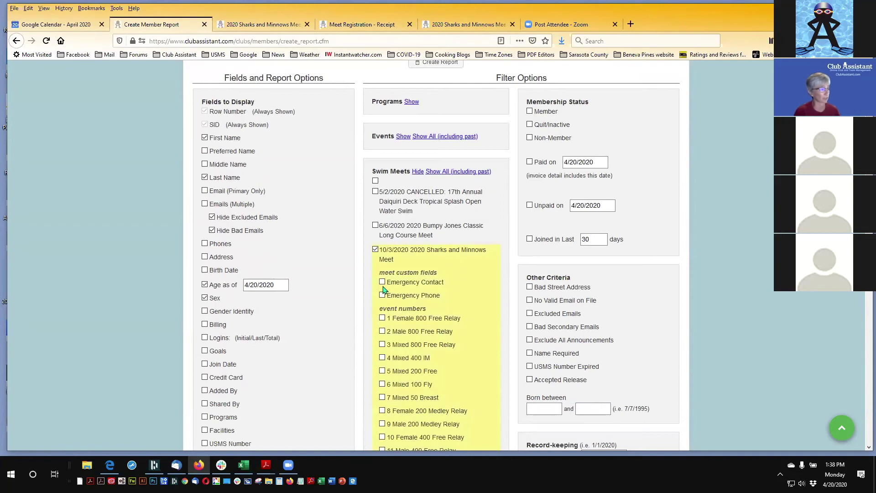
{"action": "left_click", "coordinate": [382, 296]}
{"action": "scroll", "coordinate": [354, 292], "scroll_direction": "up", "scroll_amount": 4}
{"action": "left_click", "coordinate": [434, 155]}
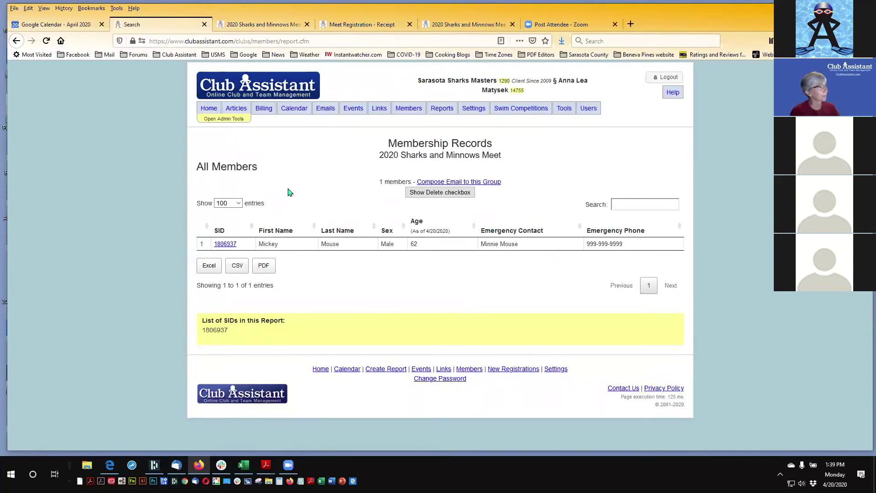
- Return to the club's home page and open the 2020 Sharks and Minnows Meet from the list of all swim competitions
{"action": "left_click", "coordinate": [206, 110]}
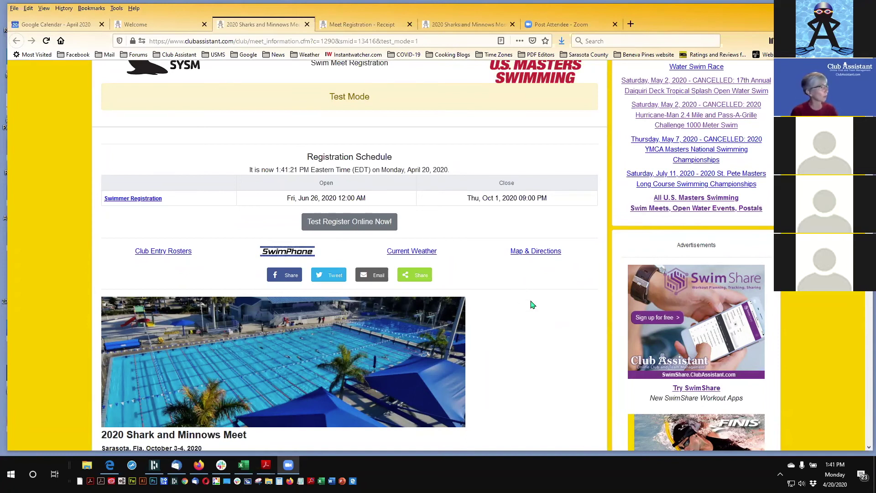
{"action": "left_click", "coordinate": [145, 24]}
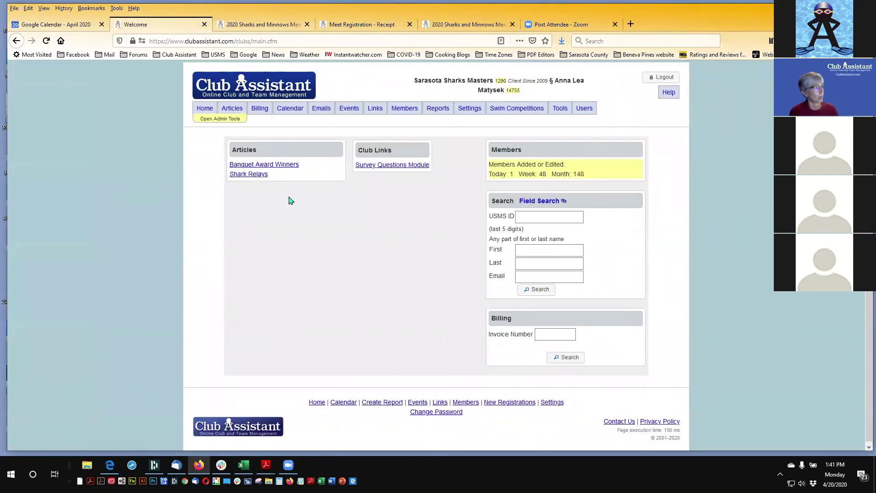
{"action": "left_click", "coordinate": [527, 109]}
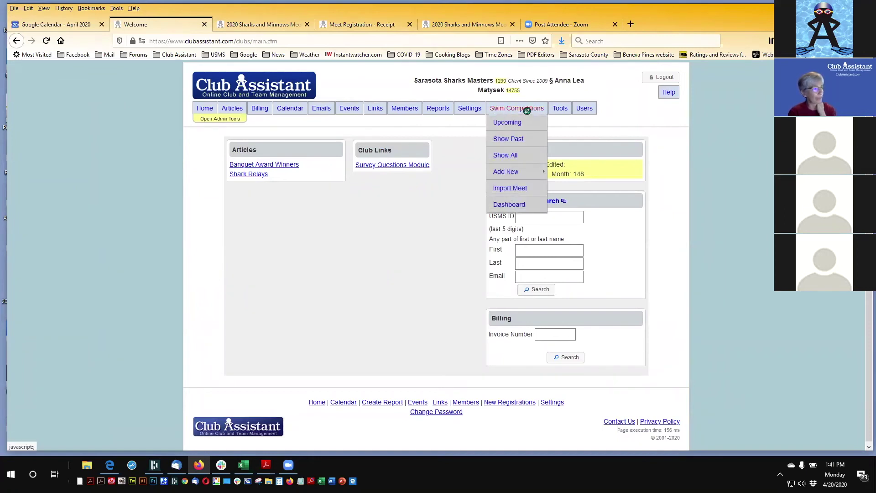
{"action": "left_click", "coordinate": [508, 156]}
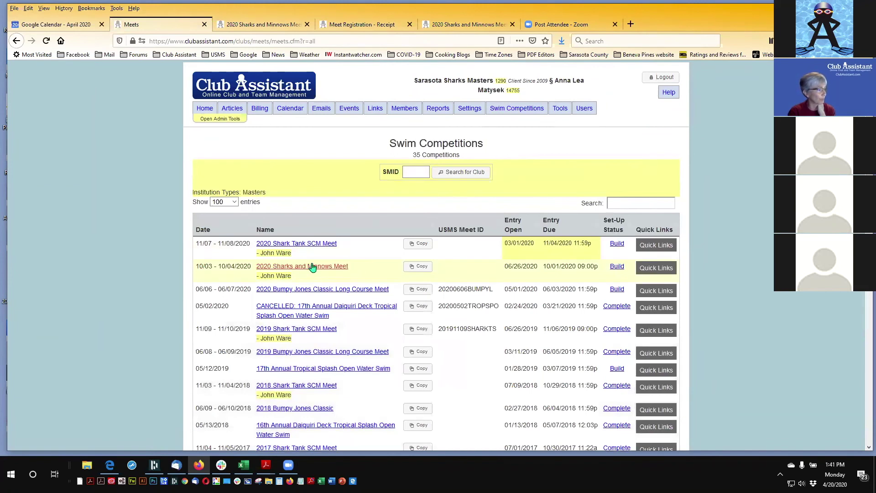
{"action": "left_click", "coordinate": [309, 268]}
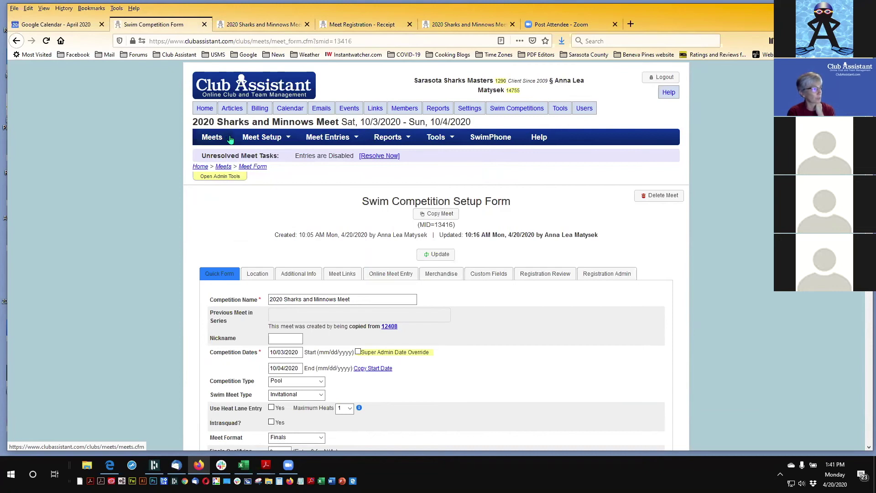
- Open the meet's Individual Events - Entries report and review the entered athletes, their events and the export options
{"action": "mouse_move", "coordinate": [251, 138]}
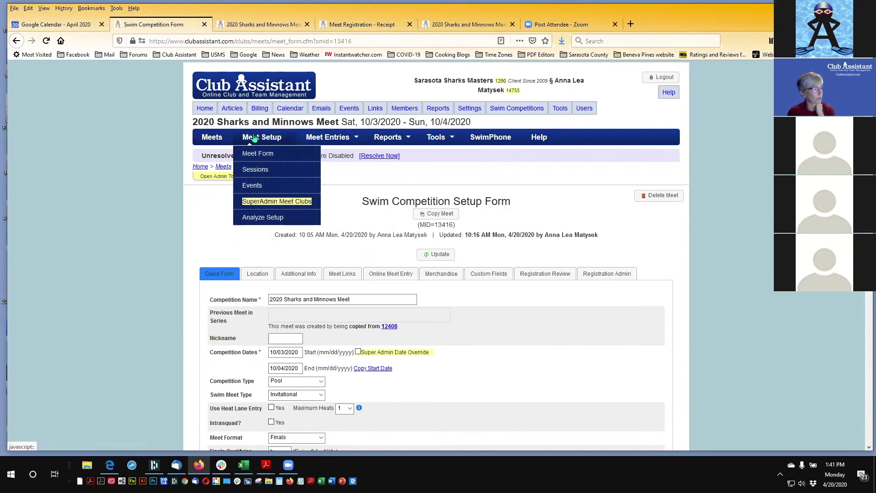
{"action": "mouse_move", "coordinate": [312, 139]}
{"action": "mouse_move", "coordinate": [396, 139]}
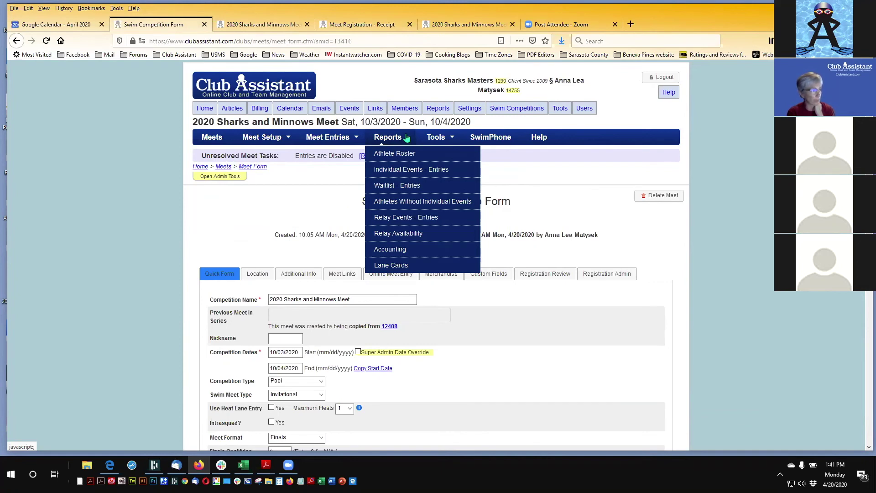
{"action": "left_click", "coordinate": [404, 169]}
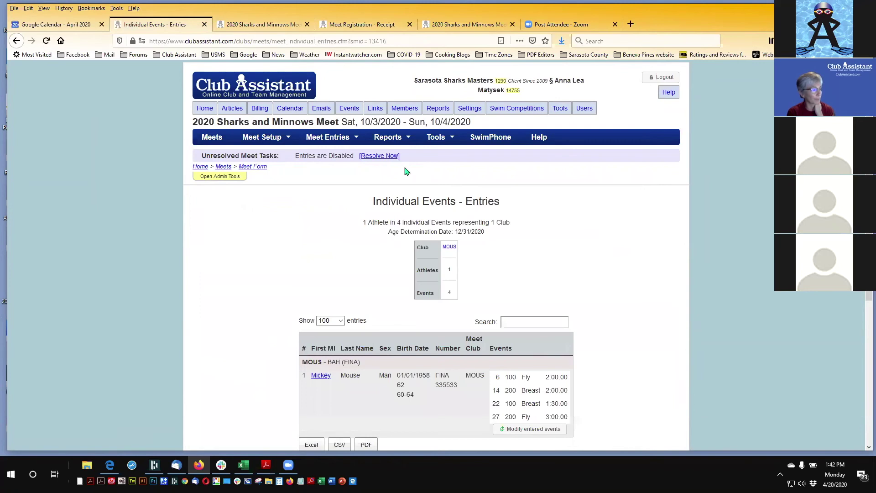
{"action": "scroll", "coordinate": [701, 258], "scroll_direction": "down", "scroll_amount": 2}
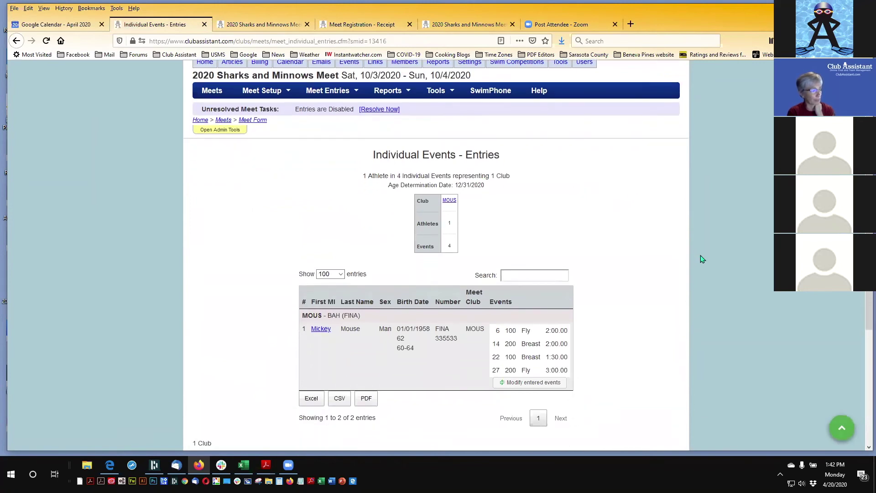
{"action": "scroll", "coordinate": [702, 258], "scroll_direction": "down", "scroll_amount": 4}
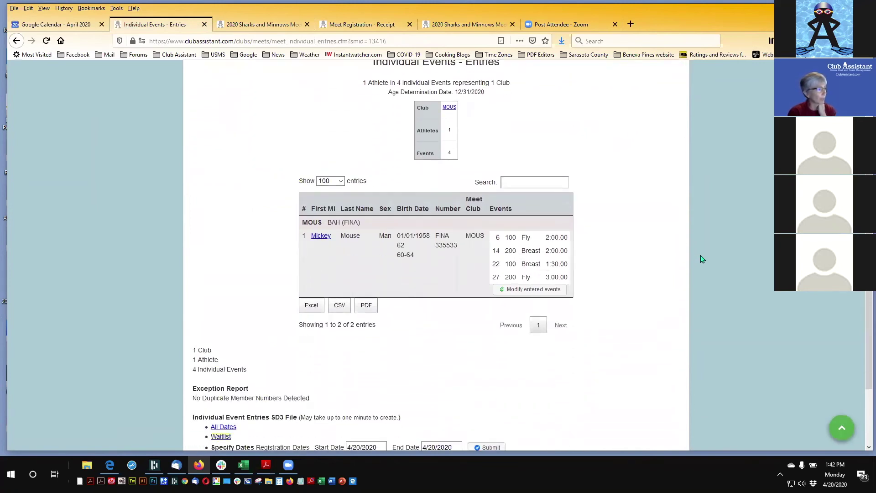
{"action": "scroll", "coordinate": [702, 259], "scroll_direction": "up", "scroll_amount": 2}
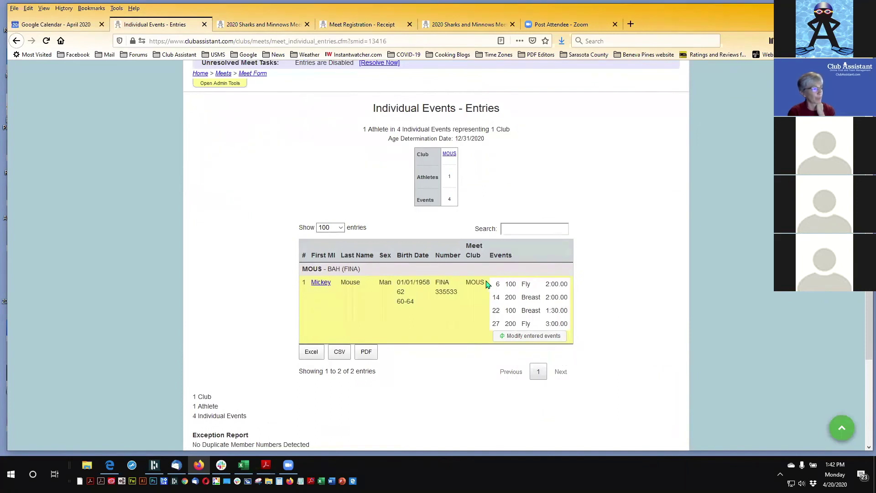
{"action": "scroll", "coordinate": [486, 278], "scroll_direction": "down", "scroll_amount": 3}
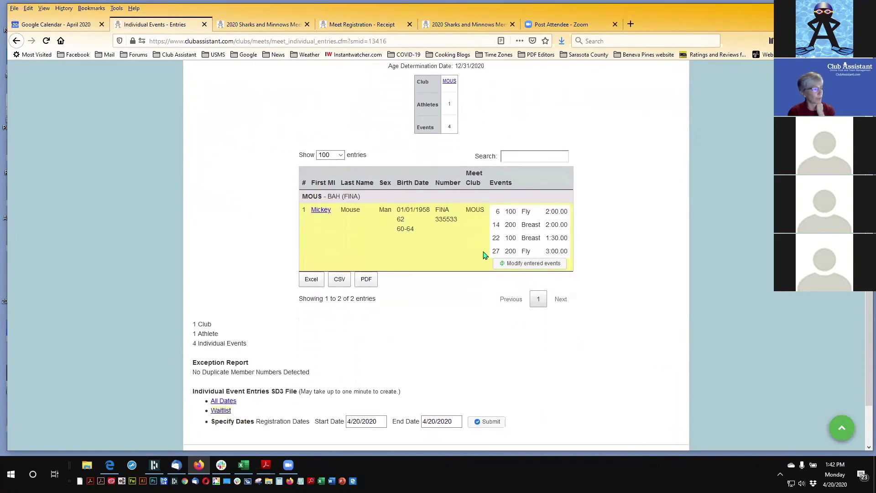
{"action": "scroll", "coordinate": [485, 255], "scroll_direction": "down", "scroll_amount": 2}
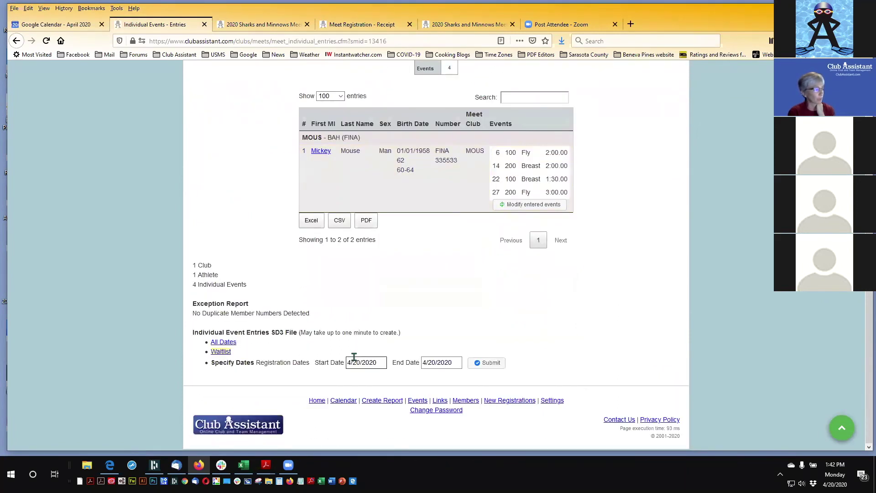
- Generate the individual event entries SD3 file for registration dates from 4/20/2020 to 4/20/2020
{"action": "left_click_drag", "start_coordinate": [191, 337], "coordinate": [283, 335]}
{"action": "left_click", "coordinate": [561, 323]}
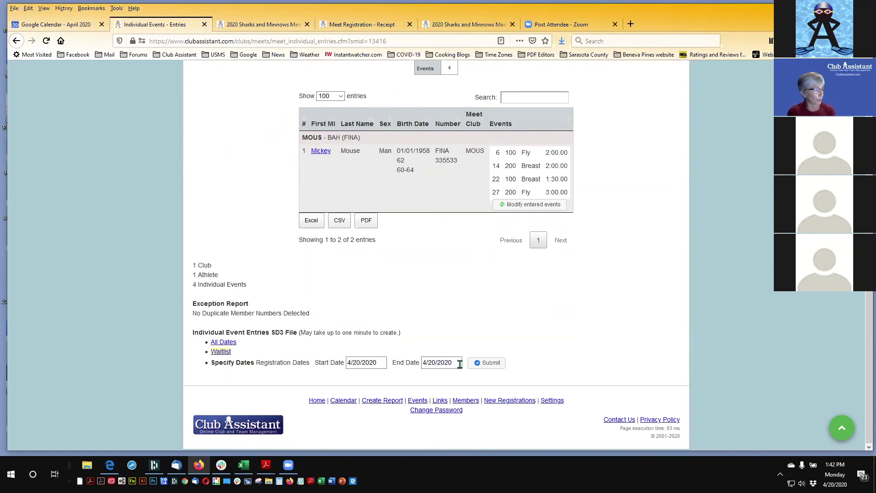
{"action": "left_click", "coordinate": [491, 365]}
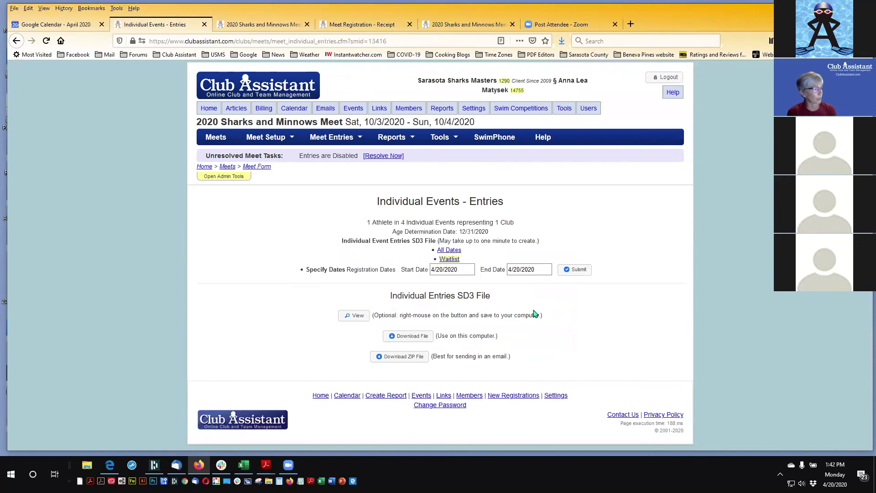
{"action": "left_click", "coordinate": [413, 338]}
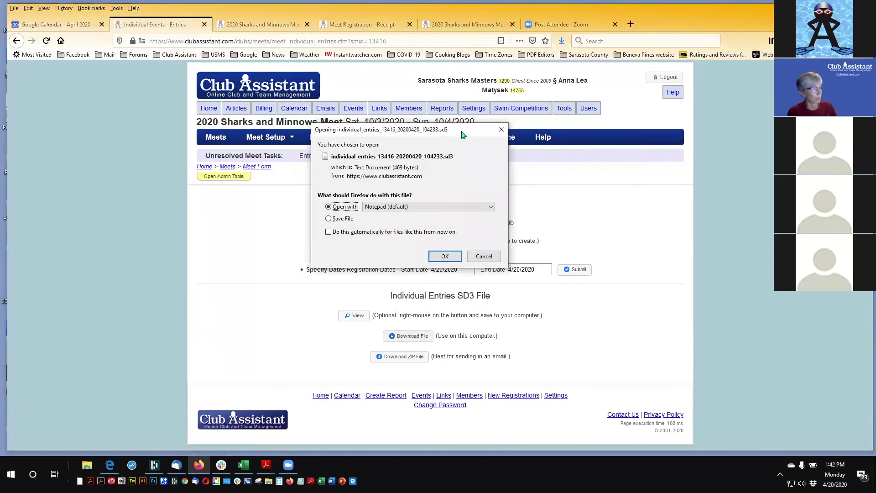
{"action": "left_click_drag", "start_coordinate": [462, 133], "coordinate": [499, 157]}
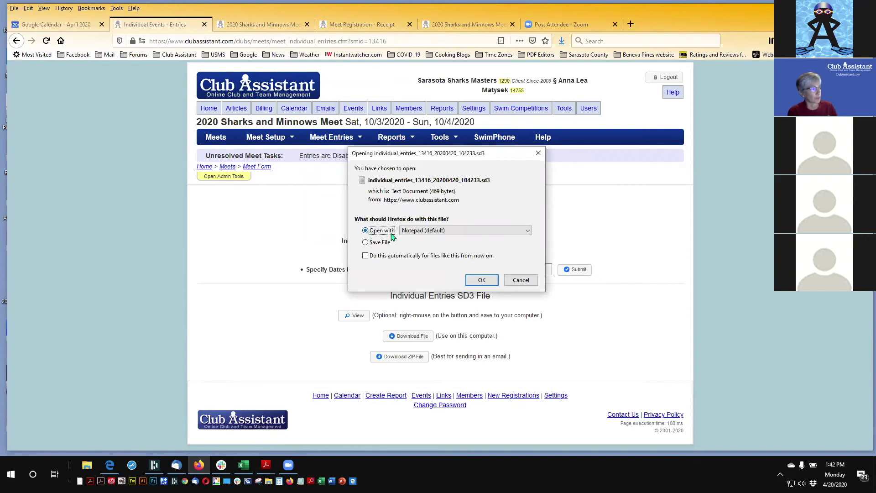
{"action": "left_click", "coordinate": [367, 245]}
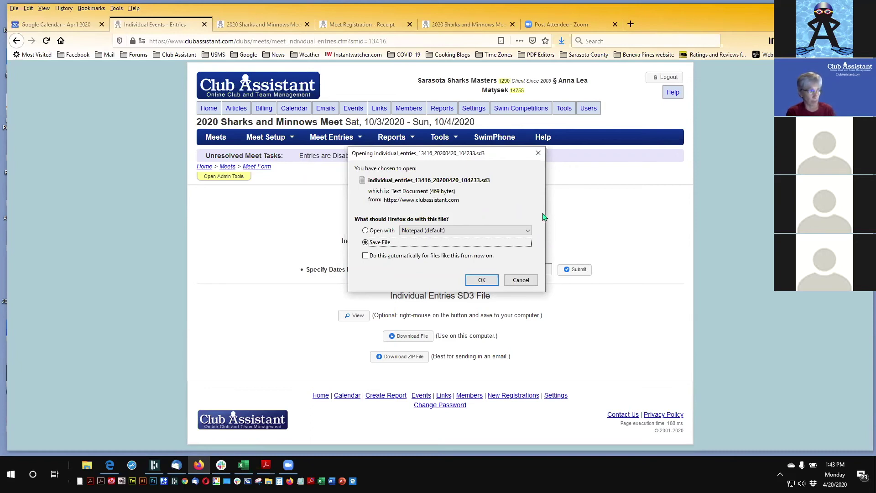
{"action": "left_click", "coordinate": [521, 280]}
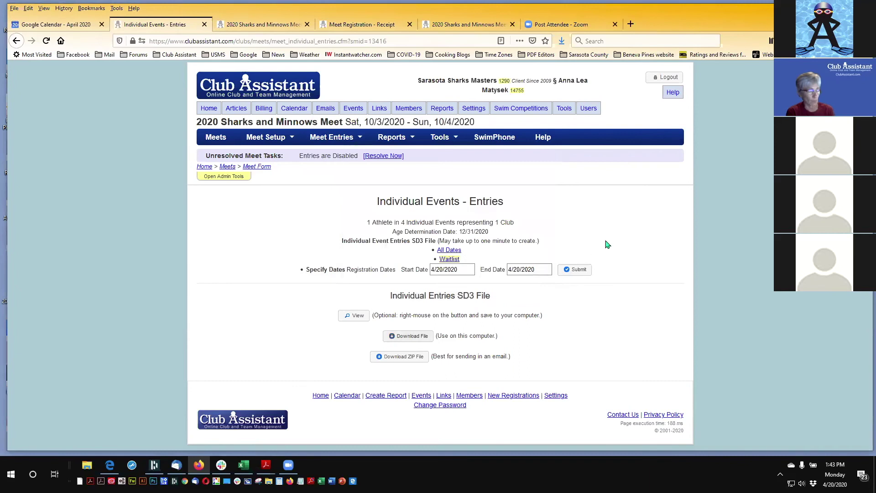
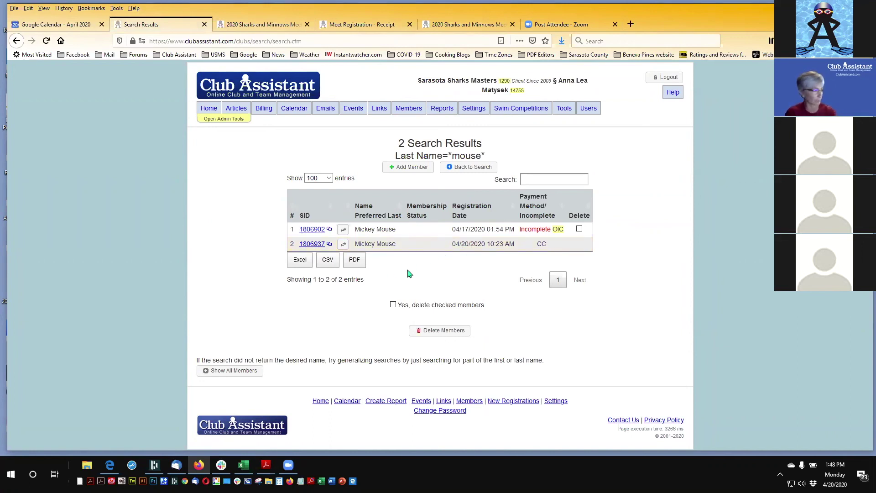
- Open the member record registered on 04/20/2020 from the search results, enlarge the page, and review its payments and swimming competitions
{"action": "left_click", "coordinate": [317, 244]}
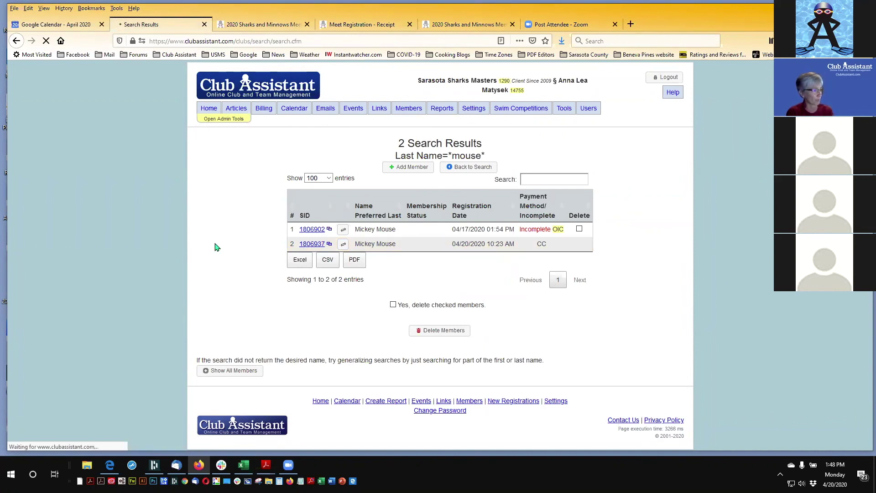
{"action": "key", "text": "ctrl+plus"}
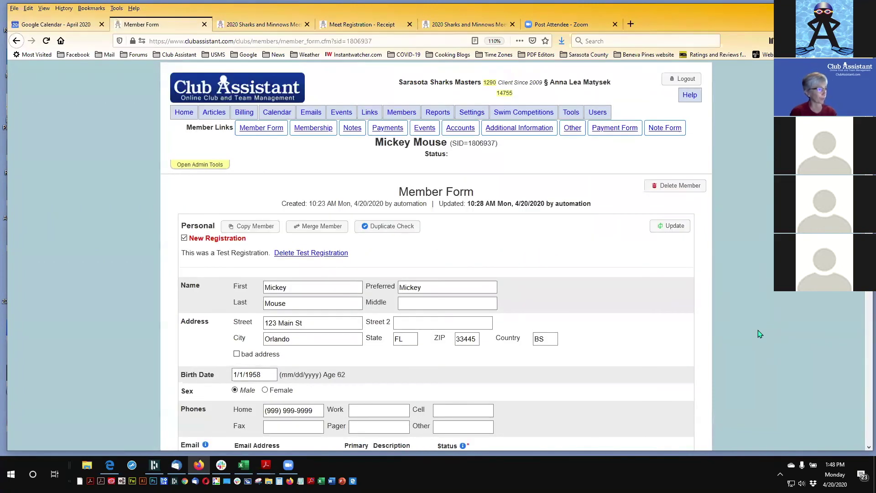
{"action": "scroll", "coordinate": [758, 329], "scroll_direction": "down", "scroll_amount": 4}
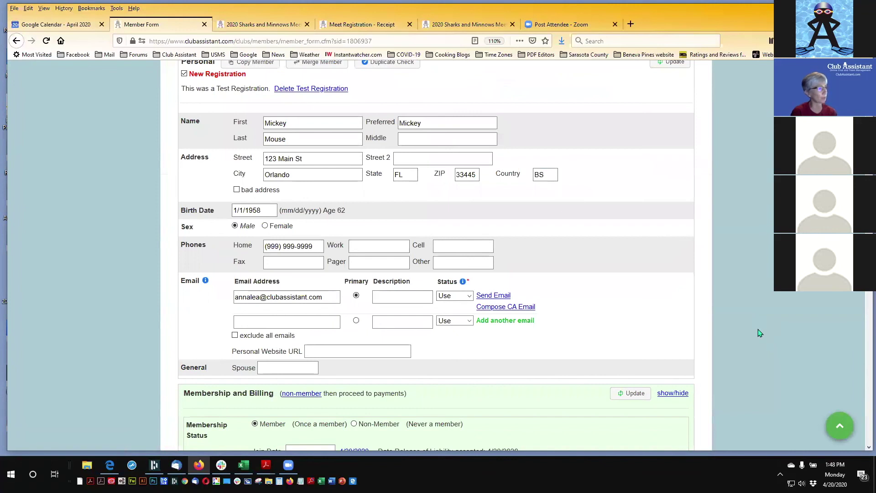
{"action": "scroll", "coordinate": [760, 334], "scroll_direction": "up", "scroll_amount": 4}
{"action": "scroll", "coordinate": [758, 330], "scroll_direction": "down", "scroll_amount": 15}
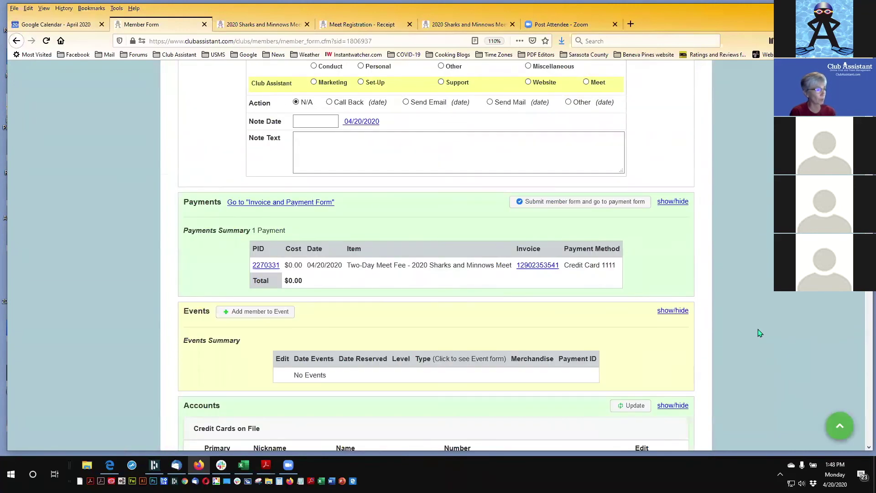
{"action": "scroll", "coordinate": [757, 330], "scroll_direction": "up", "scroll_amount": 1}
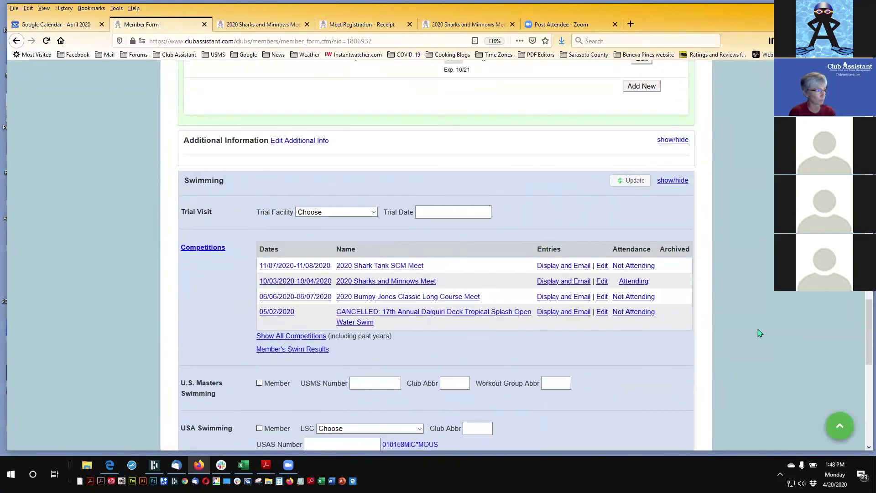
{"action": "scroll", "coordinate": [757, 329], "scroll_direction": "down", "scroll_amount": 2}
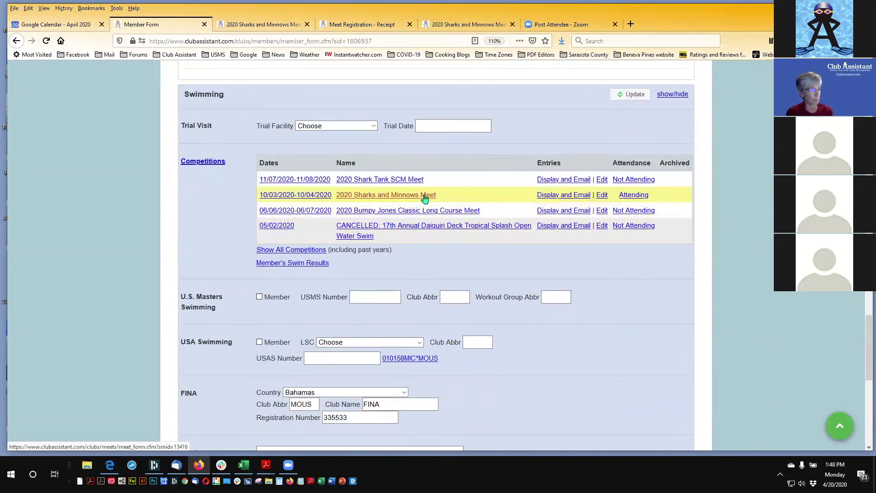
- Edit the test member's entry for the 2020 Sharks and Minnows Meet, adding event 4, 400 M IM, with time 10:00.00, and save it
{"action": "left_click", "coordinate": [601, 197]}
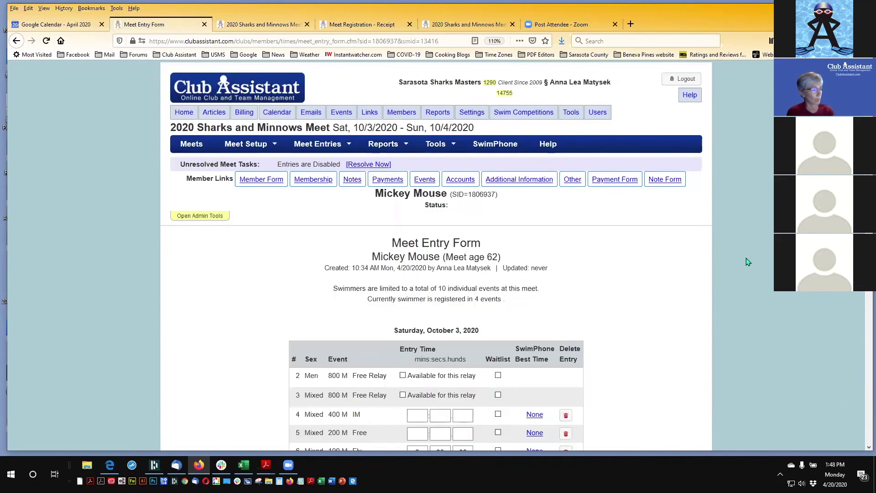
{"action": "scroll", "coordinate": [746, 259], "scroll_direction": "down", "scroll_amount": 4}
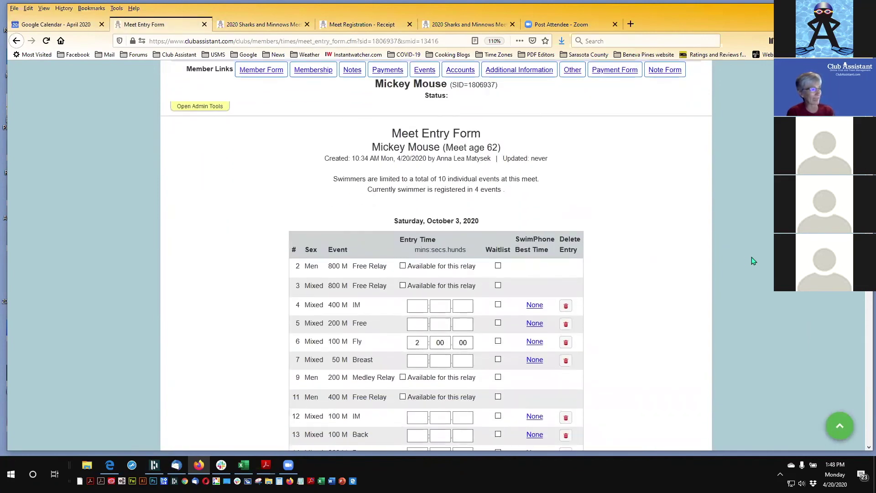
{"action": "scroll", "coordinate": [753, 260], "scroll_direction": "down", "scroll_amount": 4}
{"action": "scroll", "coordinate": [753, 261], "scroll_direction": "up", "scroll_amount": 4}
{"action": "left_click", "coordinate": [416, 306]}
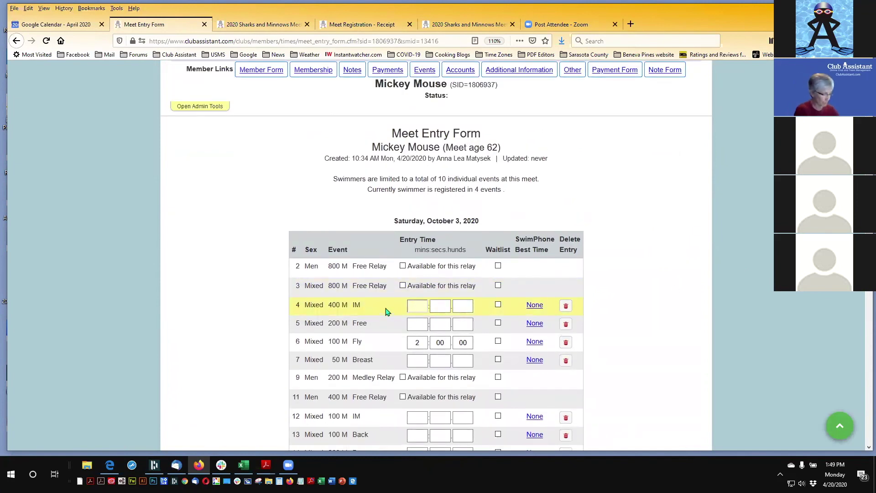
{"action": "type", "text": "100000"}
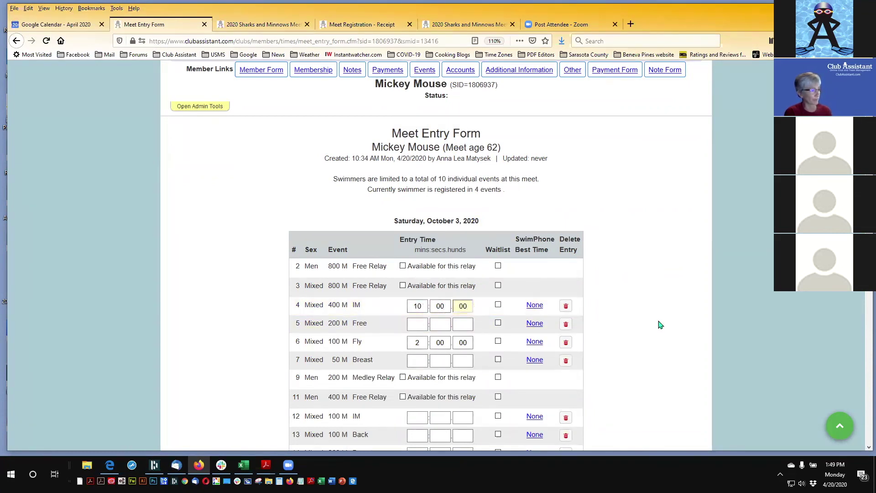
{"action": "scroll", "coordinate": [660, 325], "scroll_direction": "down", "scroll_amount": 10}
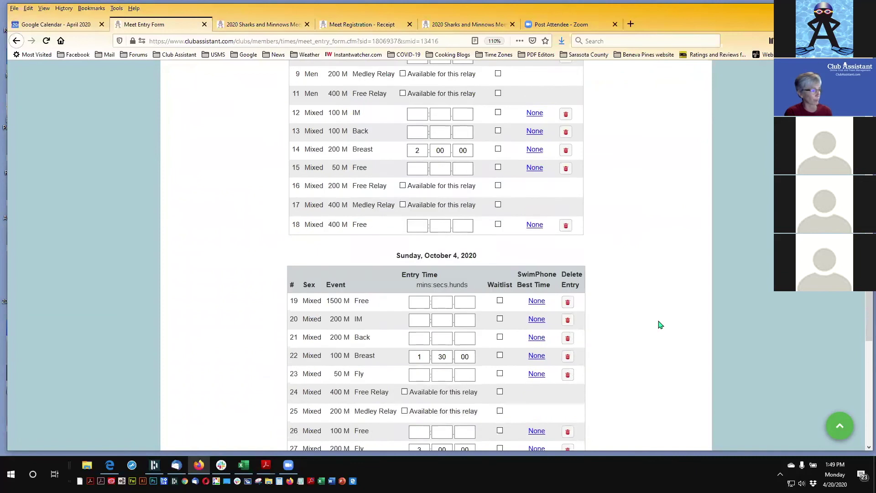
{"action": "scroll", "coordinate": [660, 324], "scroll_direction": "down", "scroll_amount": 5}
{"action": "left_click", "coordinate": [438, 364]}
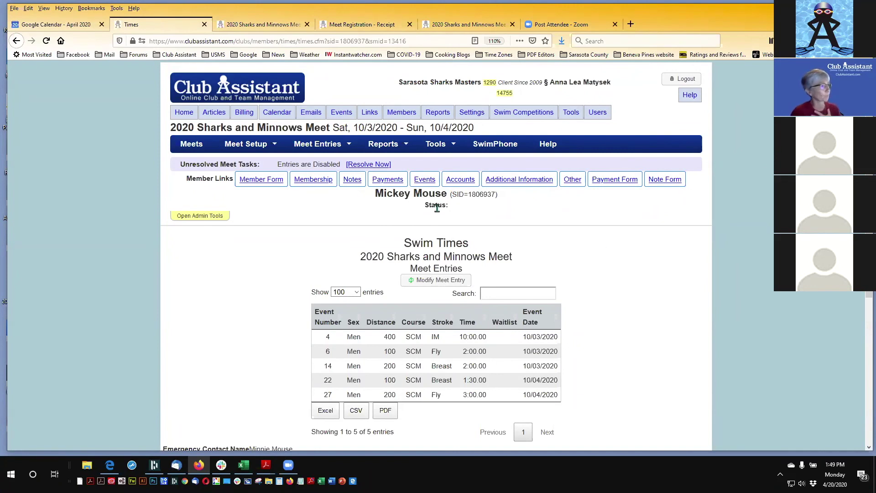
- Open the club's list of coupon and discount codes and review the test coupon's code and discount amount
{"action": "mouse_move", "coordinate": [400, 114]}
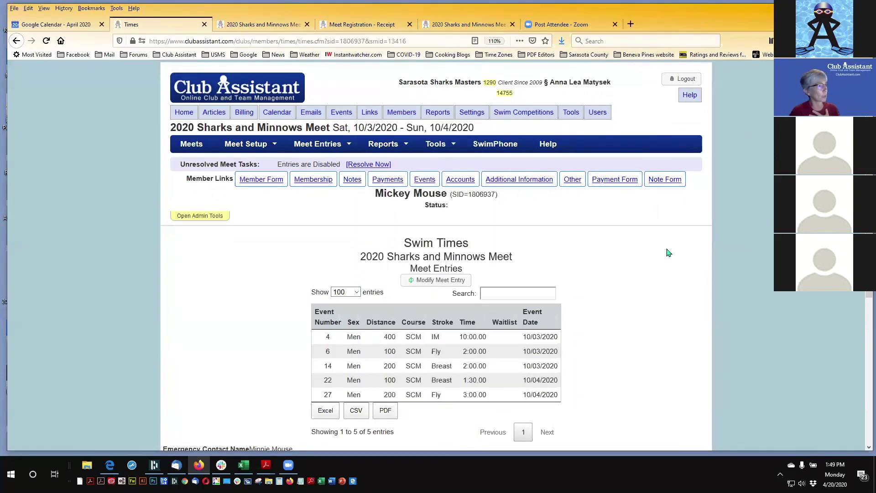
{"action": "mouse_move", "coordinate": [479, 113]}
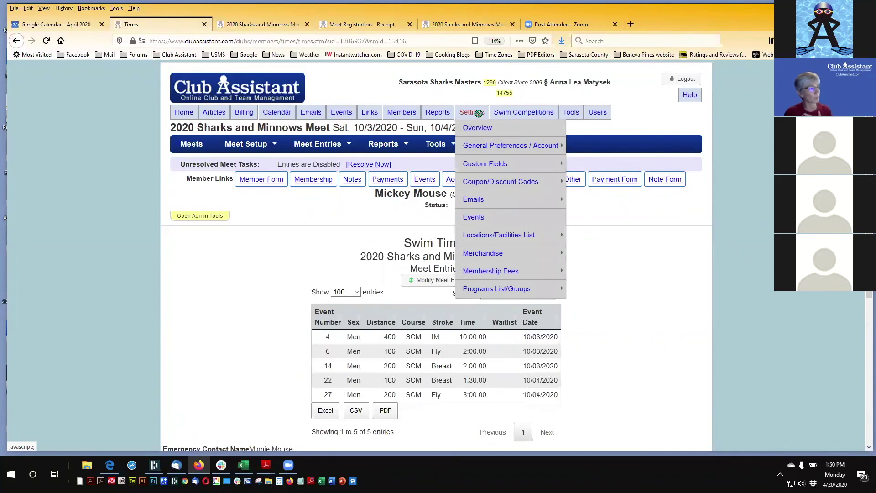
{"action": "mouse_move", "coordinate": [488, 184]}
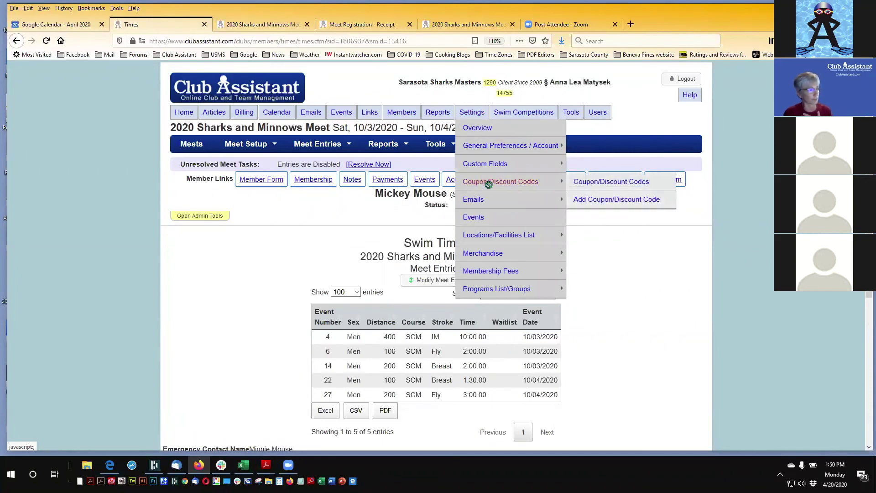
{"action": "left_click", "coordinate": [607, 183]}
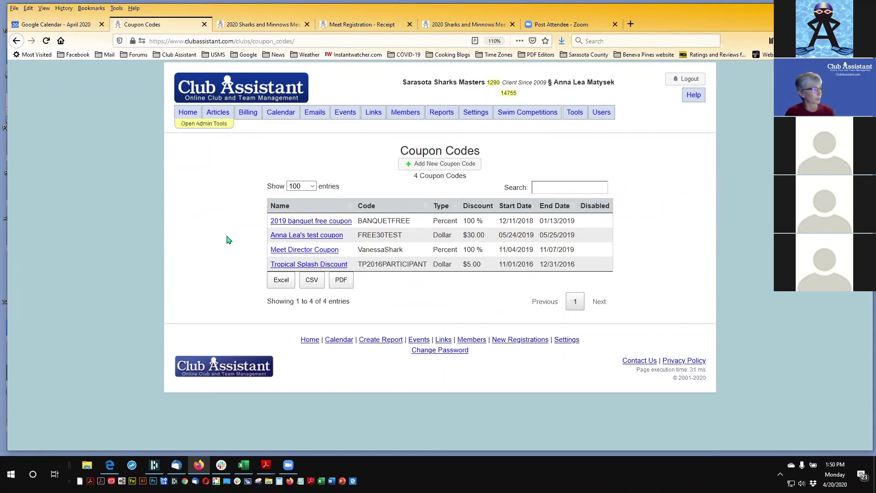
{"action": "left_click", "coordinate": [298, 239]}
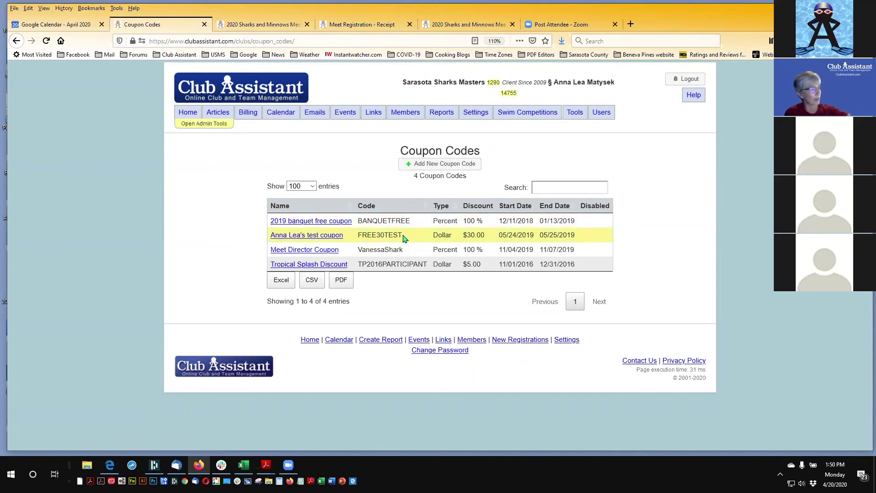
{"action": "left_click_drag", "start_coordinate": [403, 236], "coordinate": [357, 238]}
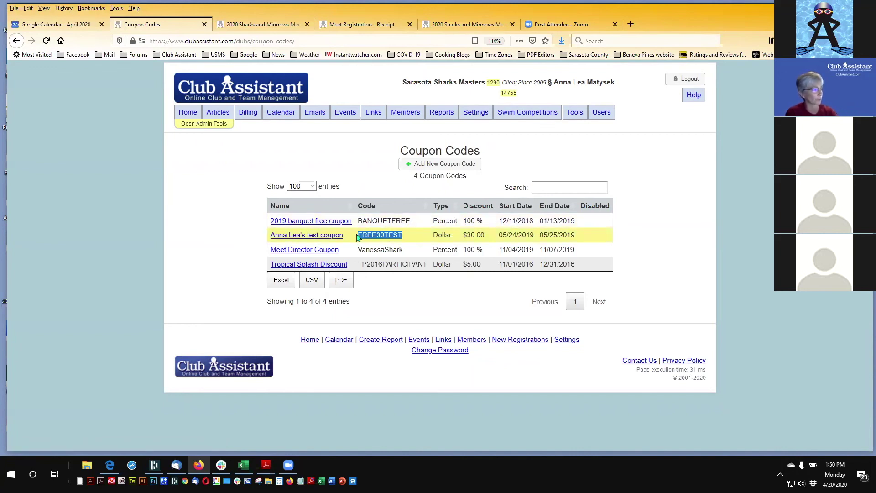
{"action": "left_click", "coordinate": [418, 241]}
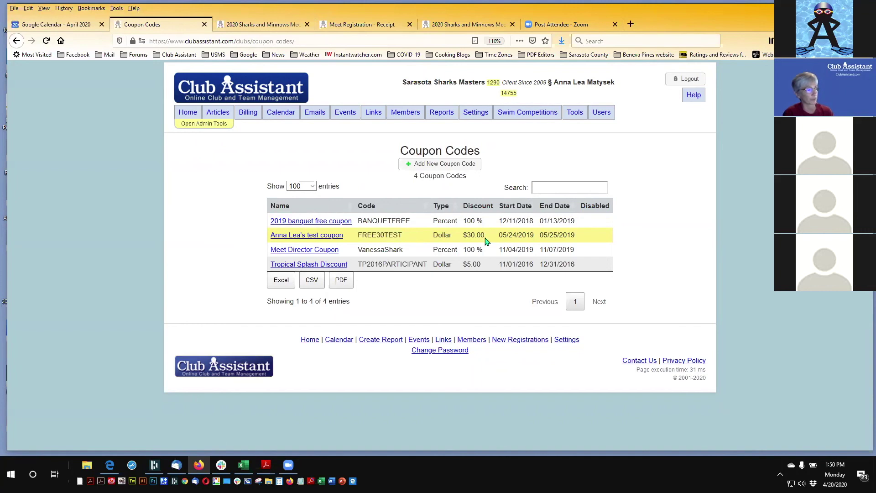
- Open the test coupon's form and review its code, amount, start and end dates, and disable setting
{"action": "left_click", "coordinate": [319, 235]}
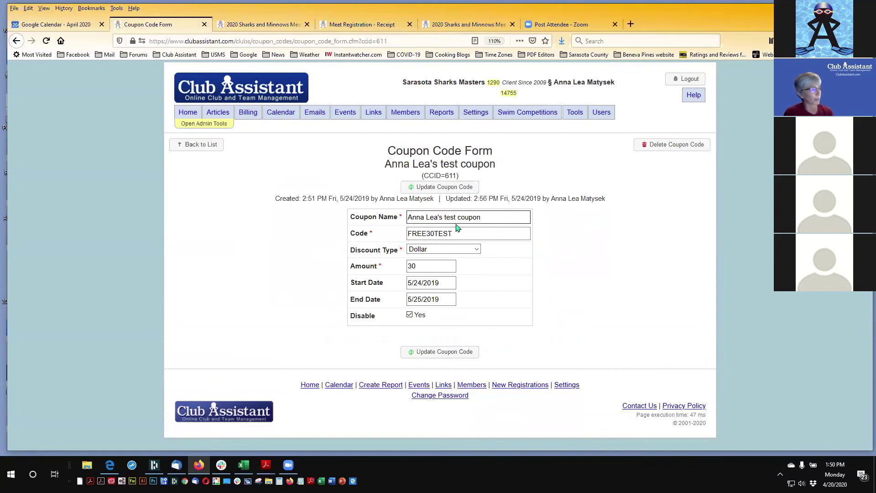
{"action": "left_click_drag", "start_coordinate": [454, 234], "coordinate": [403, 232]}
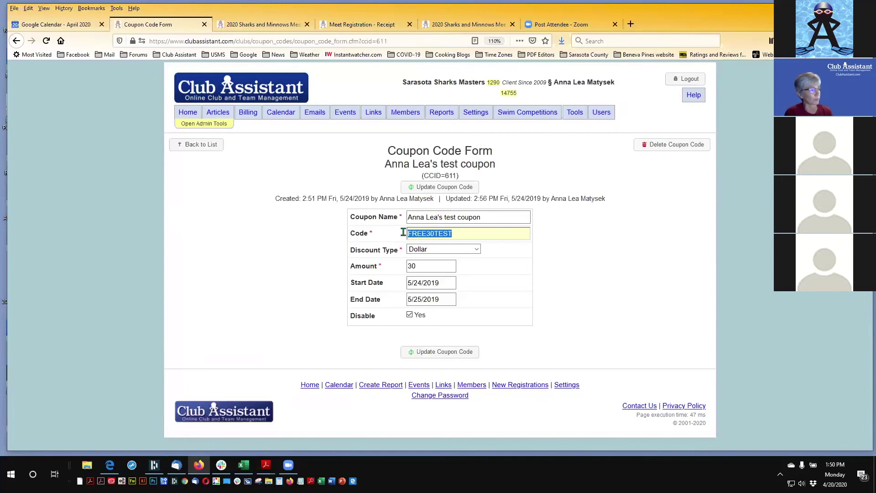
{"action": "left_click", "coordinate": [546, 271]}
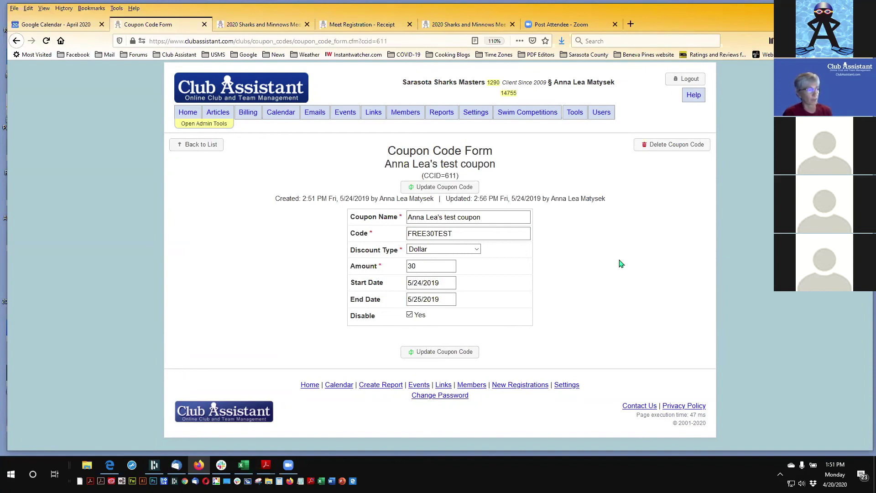
{"action": "left_click_drag", "start_coordinate": [456, 234], "coordinate": [408, 235]}
{"action": "left_click", "coordinate": [502, 233]}
{"action": "left_click", "coordinate": [420, 266]}
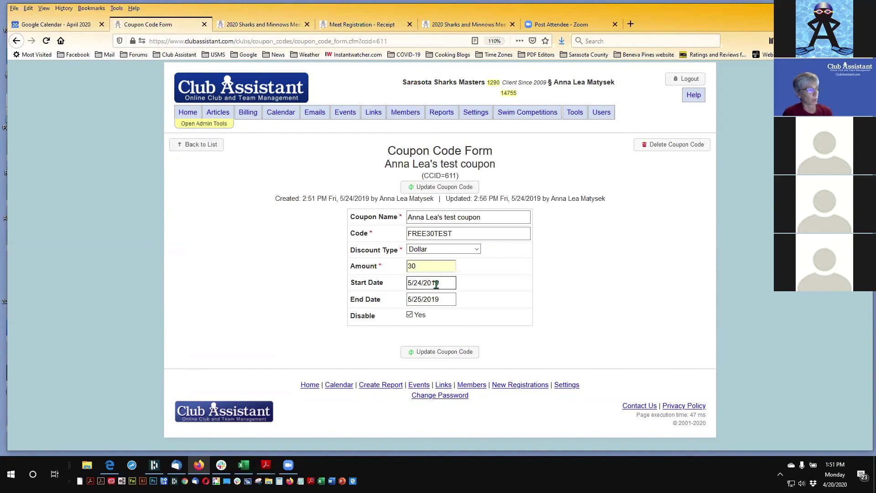
{"action": "left_click", "coordinate": [352, 283]}
{"action": "left_click_drag", "start_coordinate": [352, 283], "coordinate": [373, 300]}
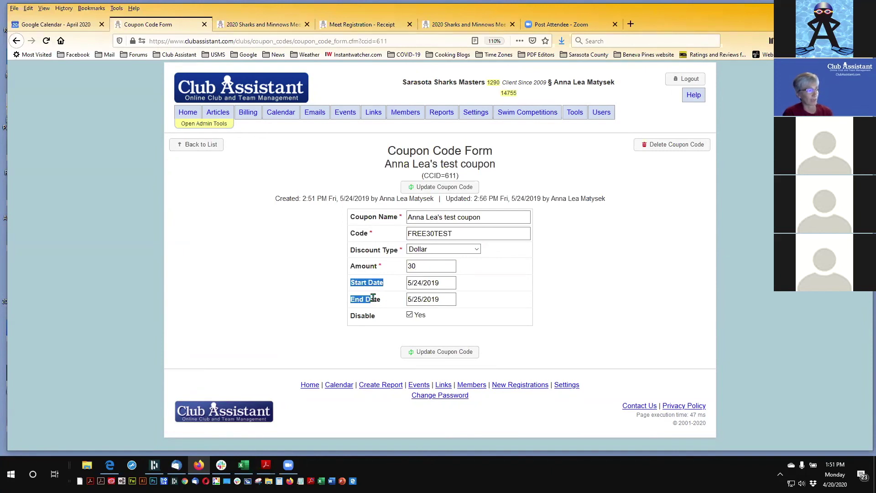
{"action": "left_click", "coordinate": [570, 308]}
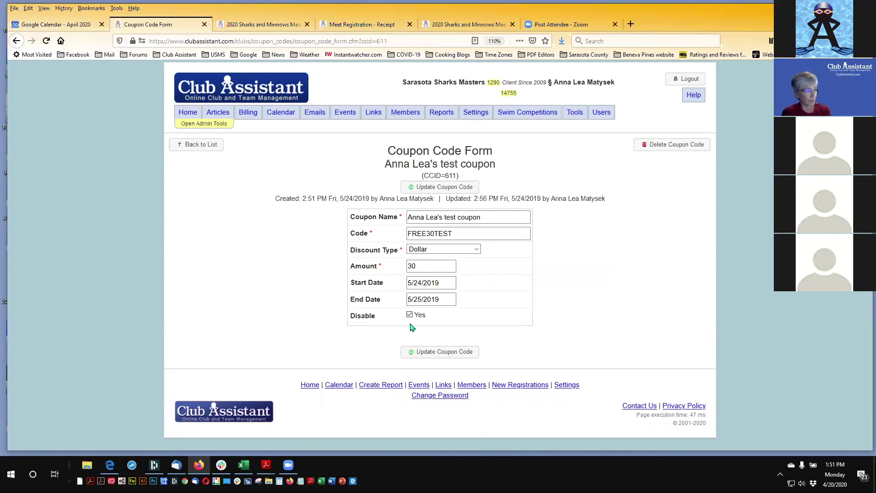
{"action": "left_click", "coordinate": [446, 299]}
{"action": "left_click", "coordinate": [618, 286]}
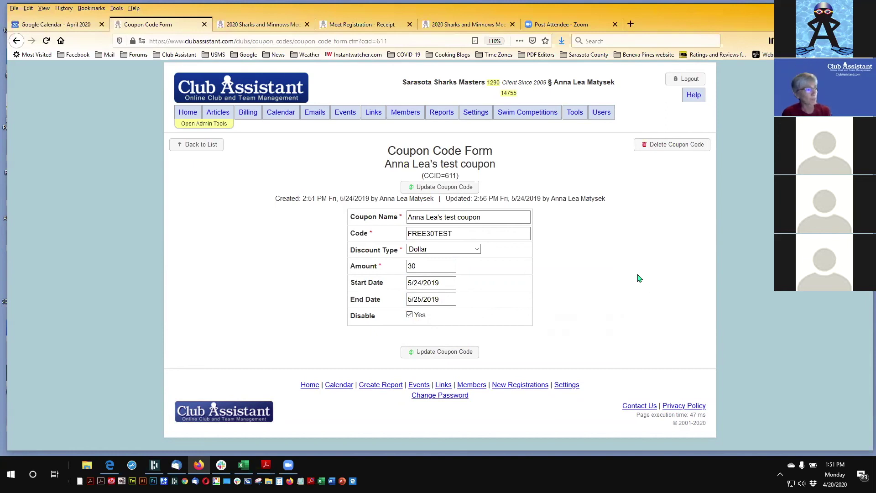
- Check the discount types available for the test coupon without changing the selection
{"action": "left_click", "coordinate": [465, 234]}
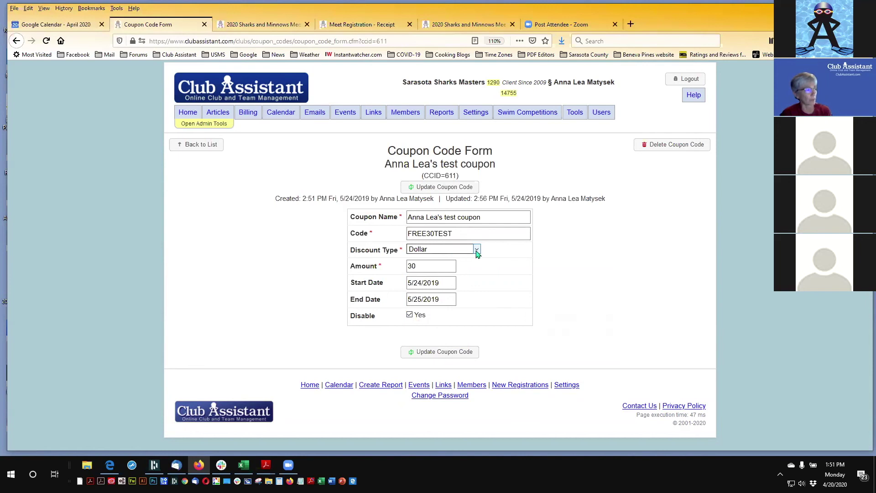
{"action": "left_click", "coordinate": [477, 251]}
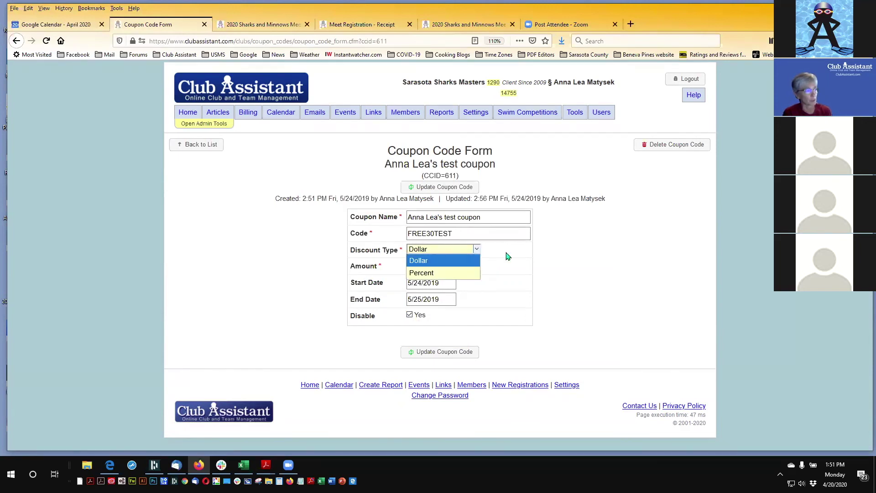
{"action": "left_click", "coordinate": [585, 264]}
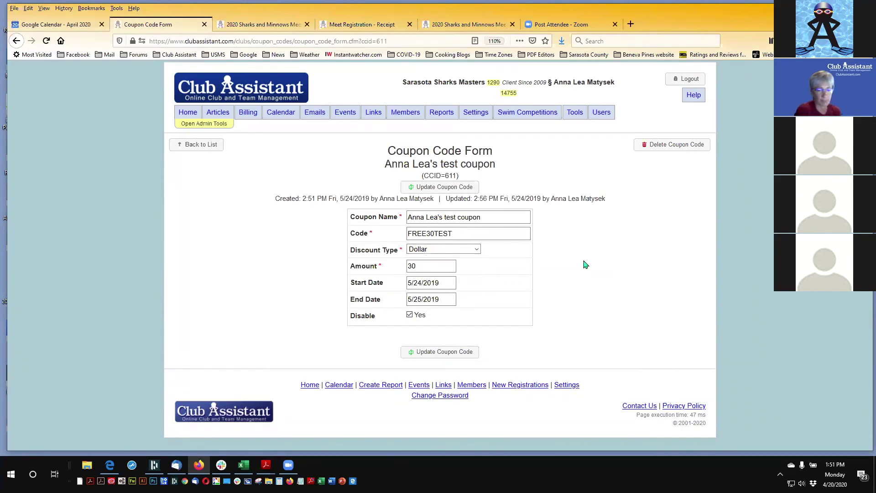